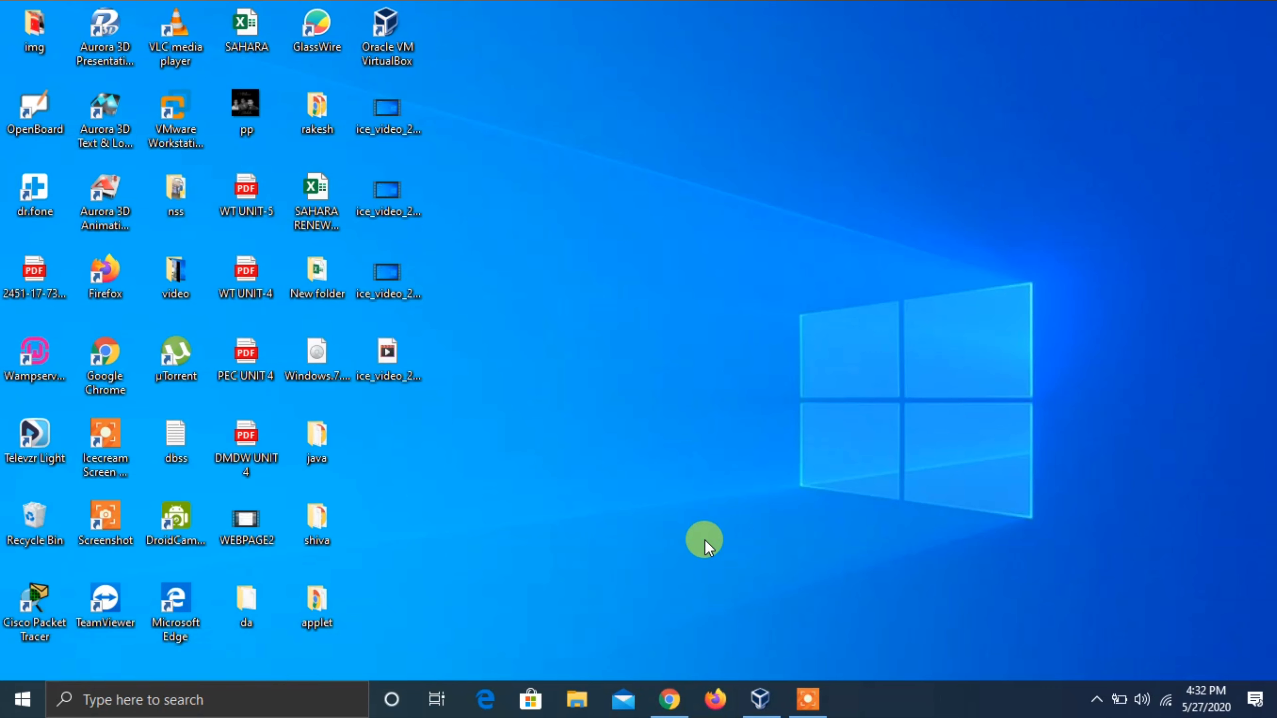
# - Bring up Chrome on the developers.redhat.com RHEL 8.2.0 download page and scroll through its downloads table
pyautogui.click(667, 696)
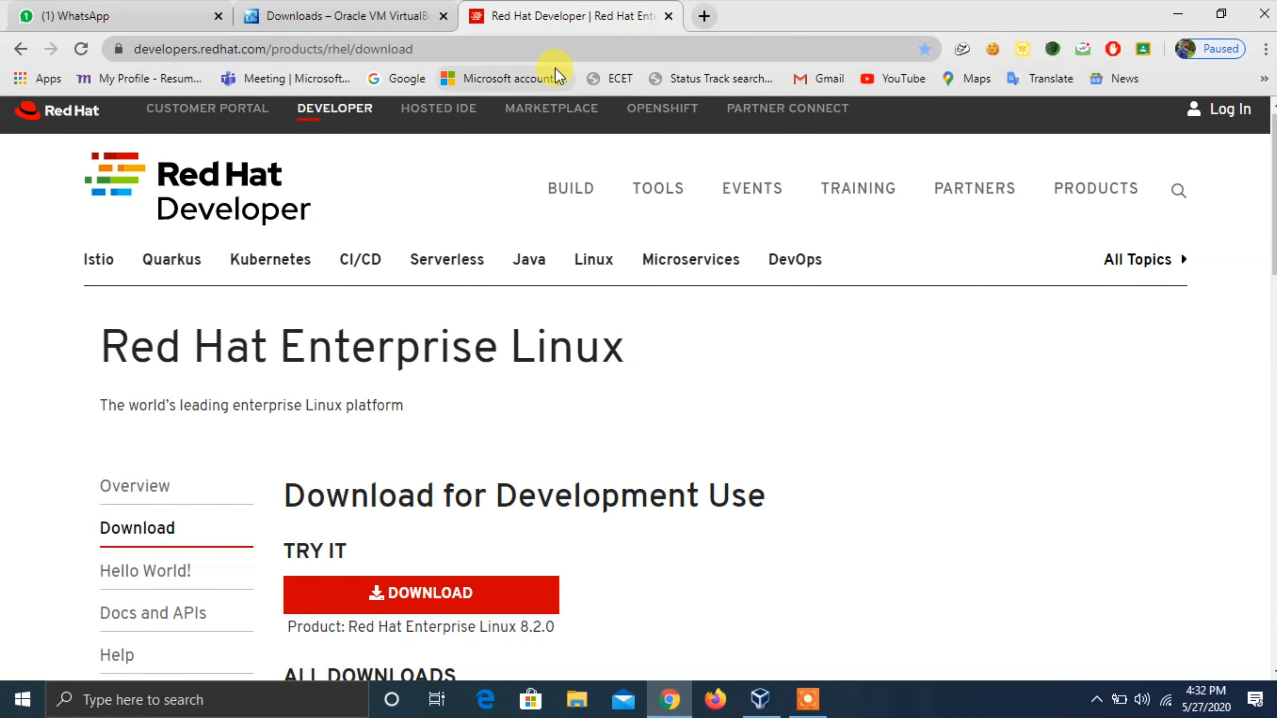
pyautogui.doubleClick(561, 49)
pyautogui.click(561, 49)
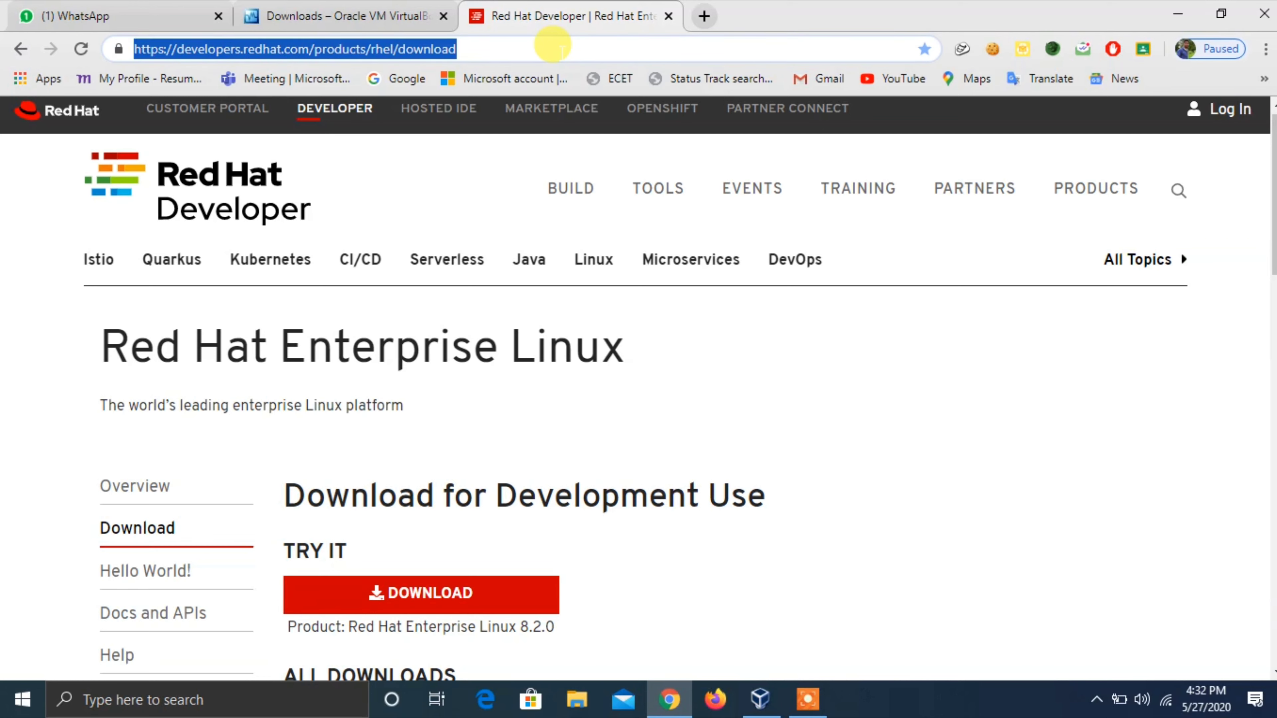
pyautogui.click(552, 46)
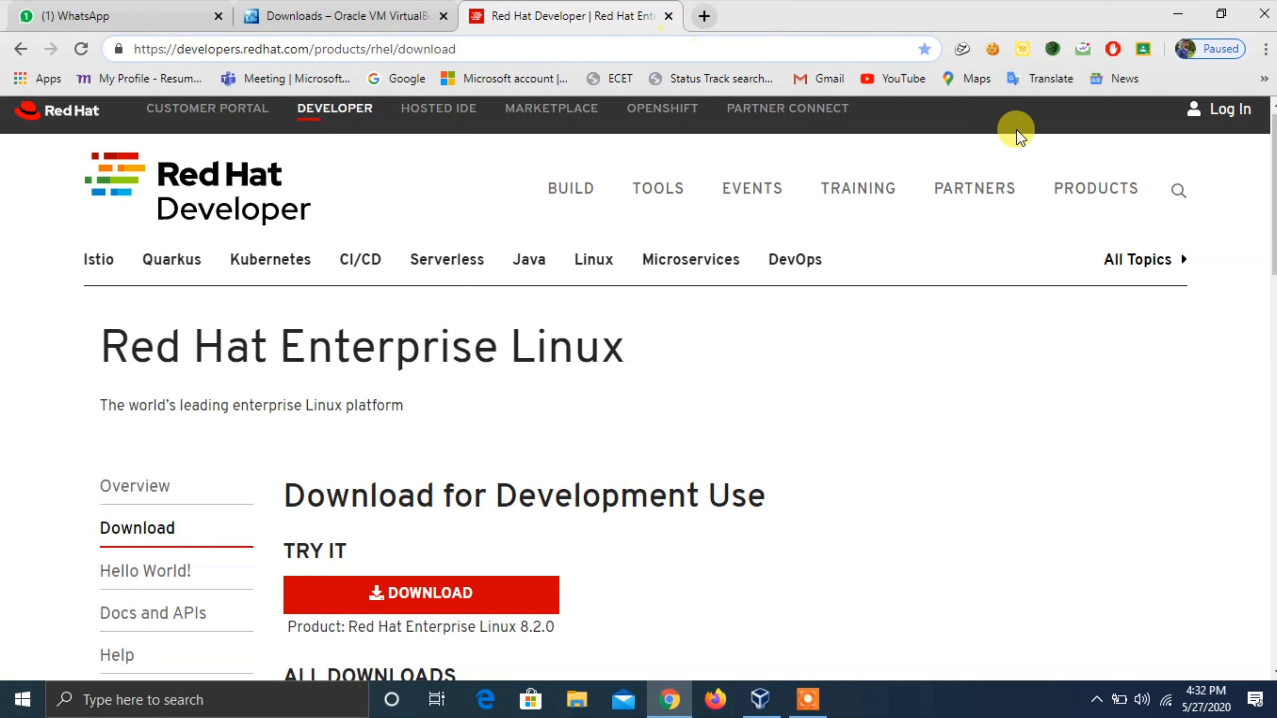
pyautogui.moveTo(1274, 164); pyautogui.dragTo(1274, 260)
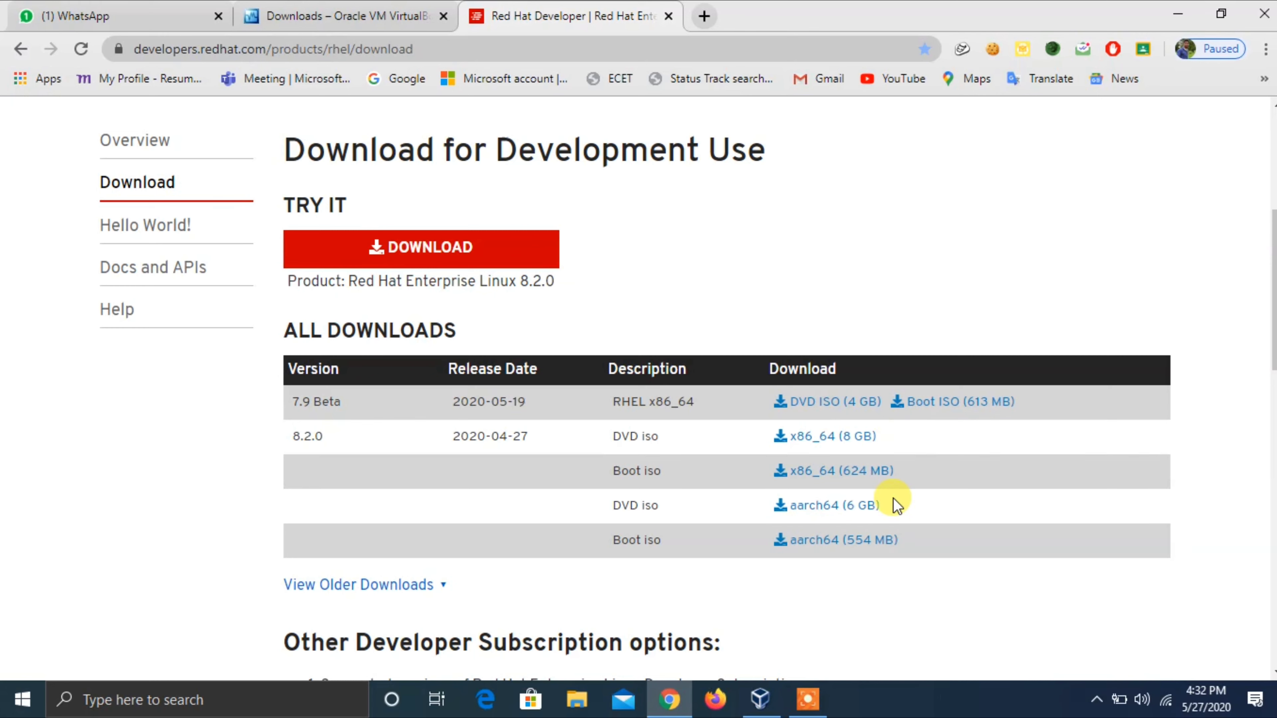
pyautogui.moveTo(1274, 272); pyautogui.dragTo(1274, 216)
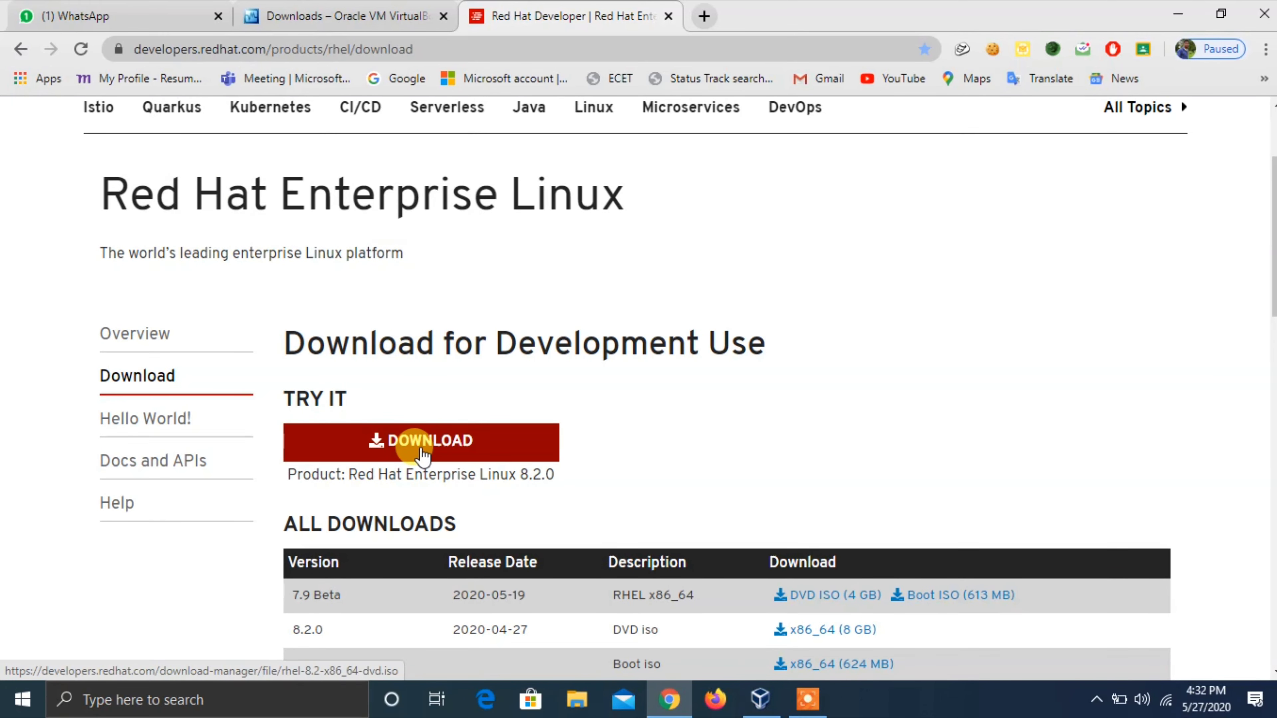
pyautogui.scroll(3, 1227, 136)
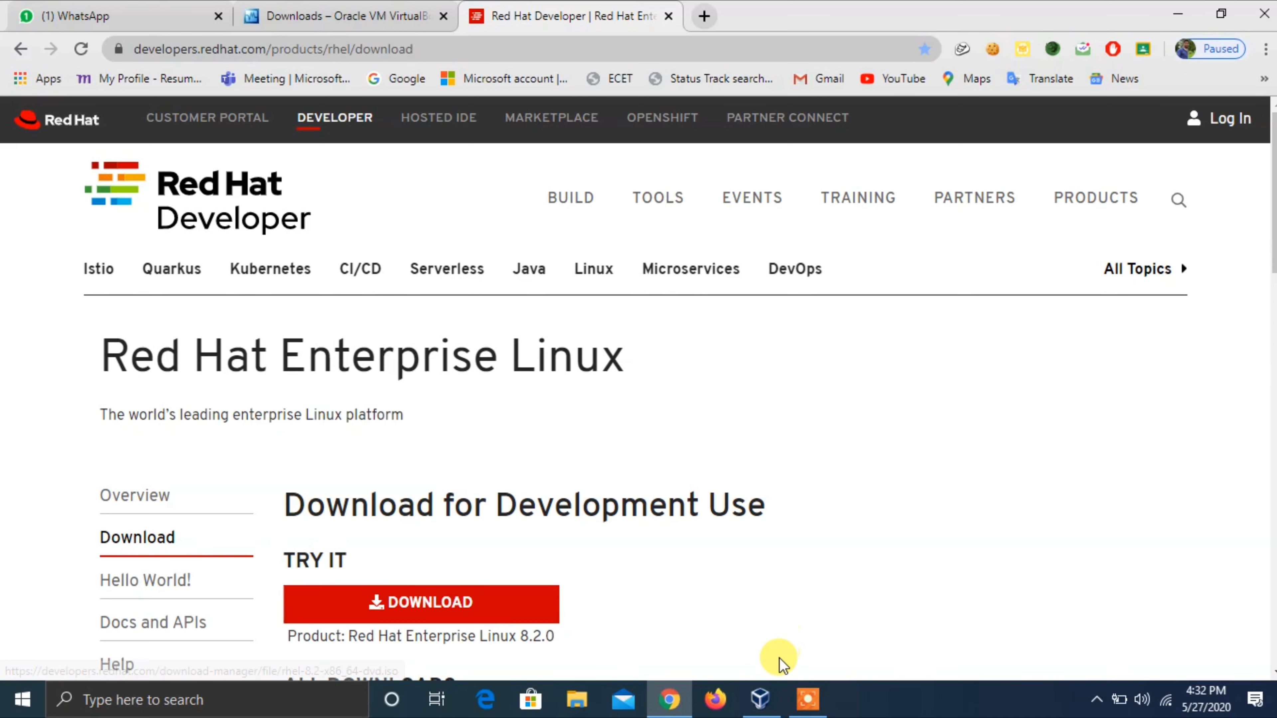
# - Look over the VirtualBox 6.1.8 Windows, OS X and Solaris host packages, then minimize Chrome
pyautogui.click(347, 14)
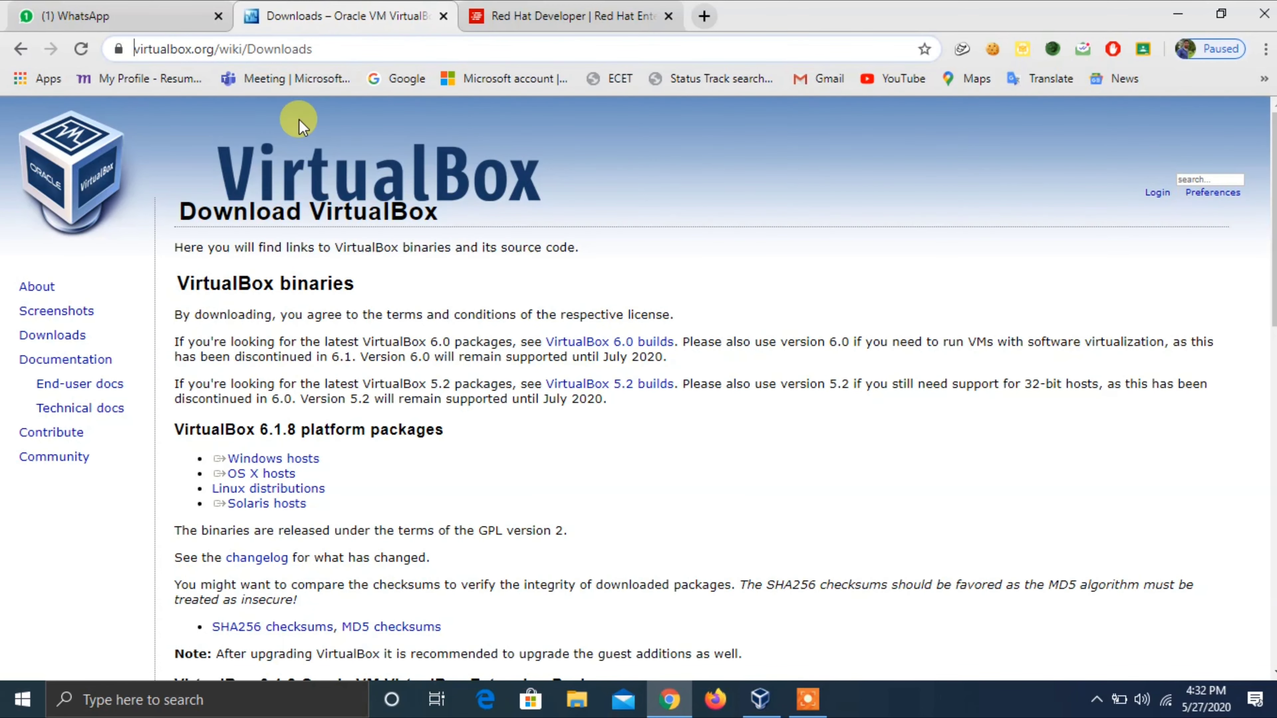
pyautogui.tripleClick(276, 474)
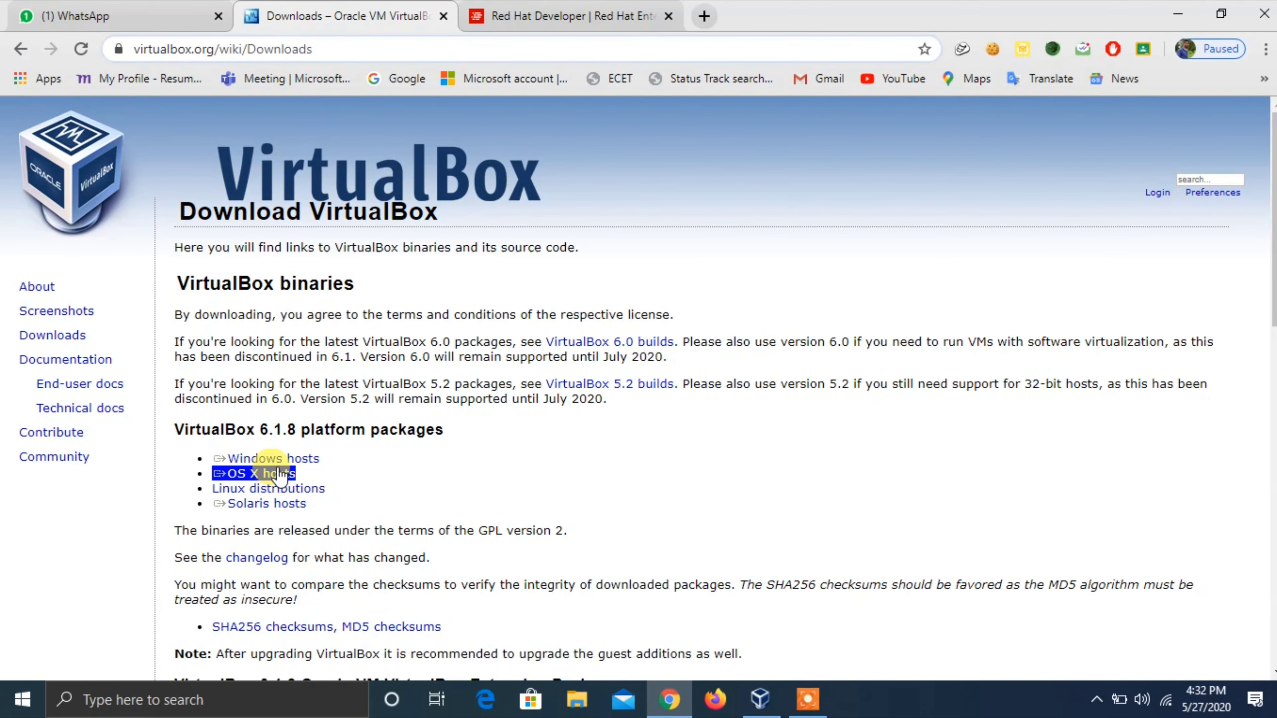
pyautogui.tripleClick(281, 459)
pyautogui.tripleClick(271, 474)
pyautogui.tripleClick(277, 504)
pyautogui.tripleClick(272, 474)
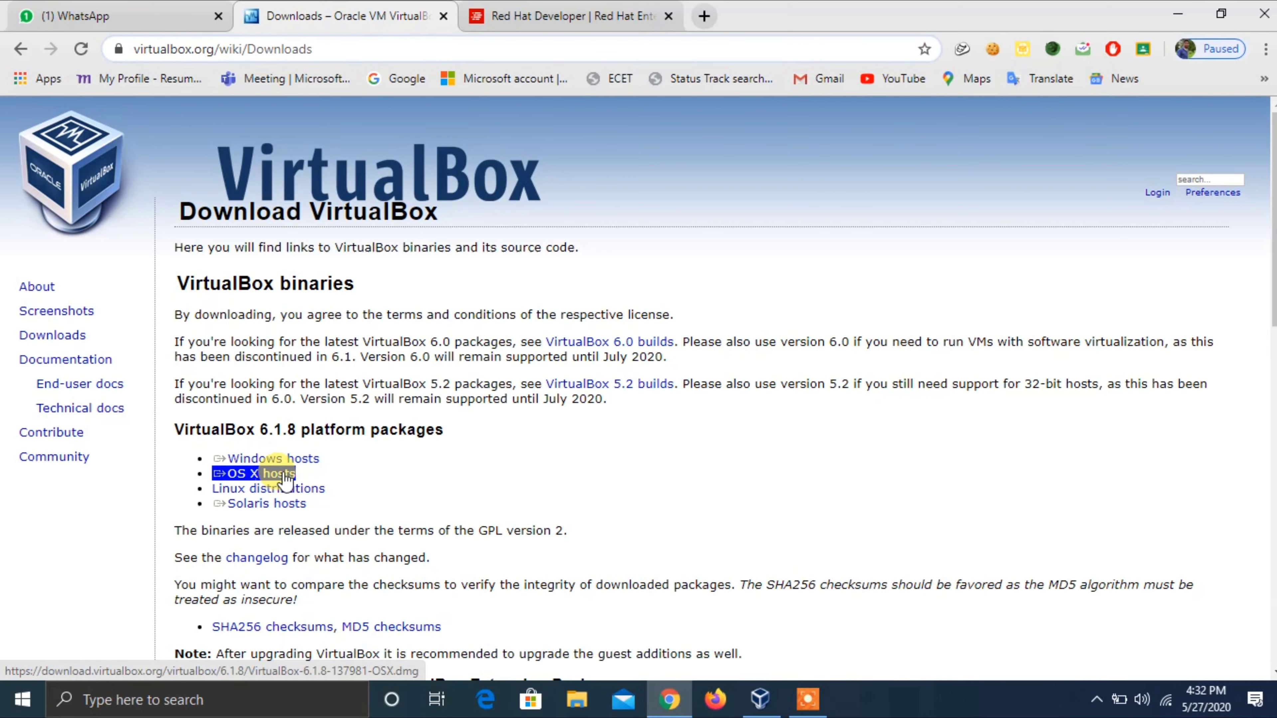
pyautogui.tripleClick(290, 459)
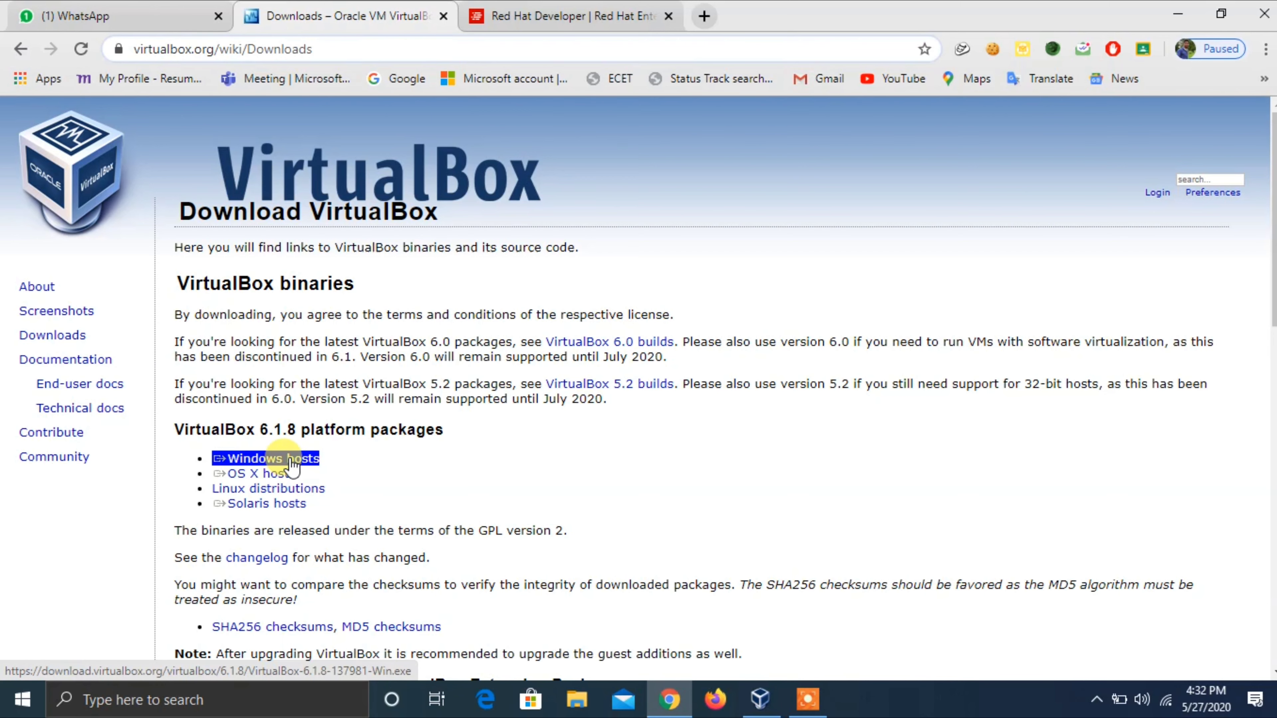
pyautogui.click(437, 402)
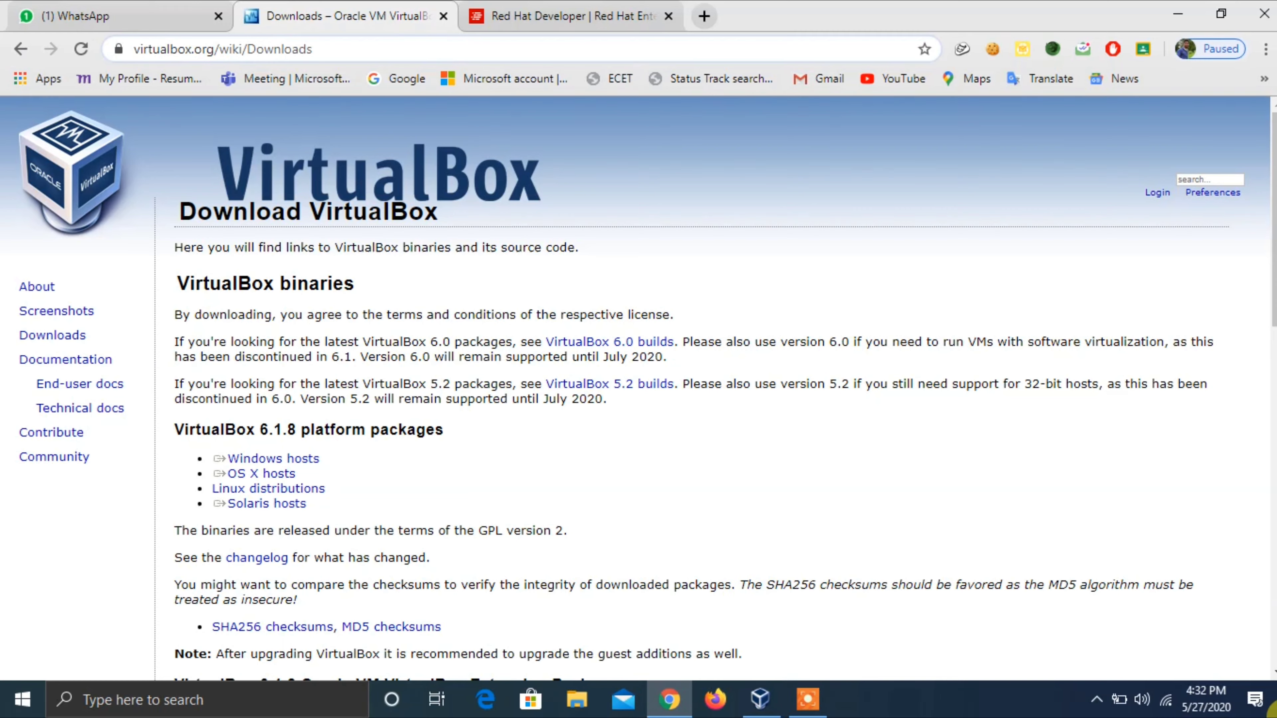
pyautogui.click(1273, 711)
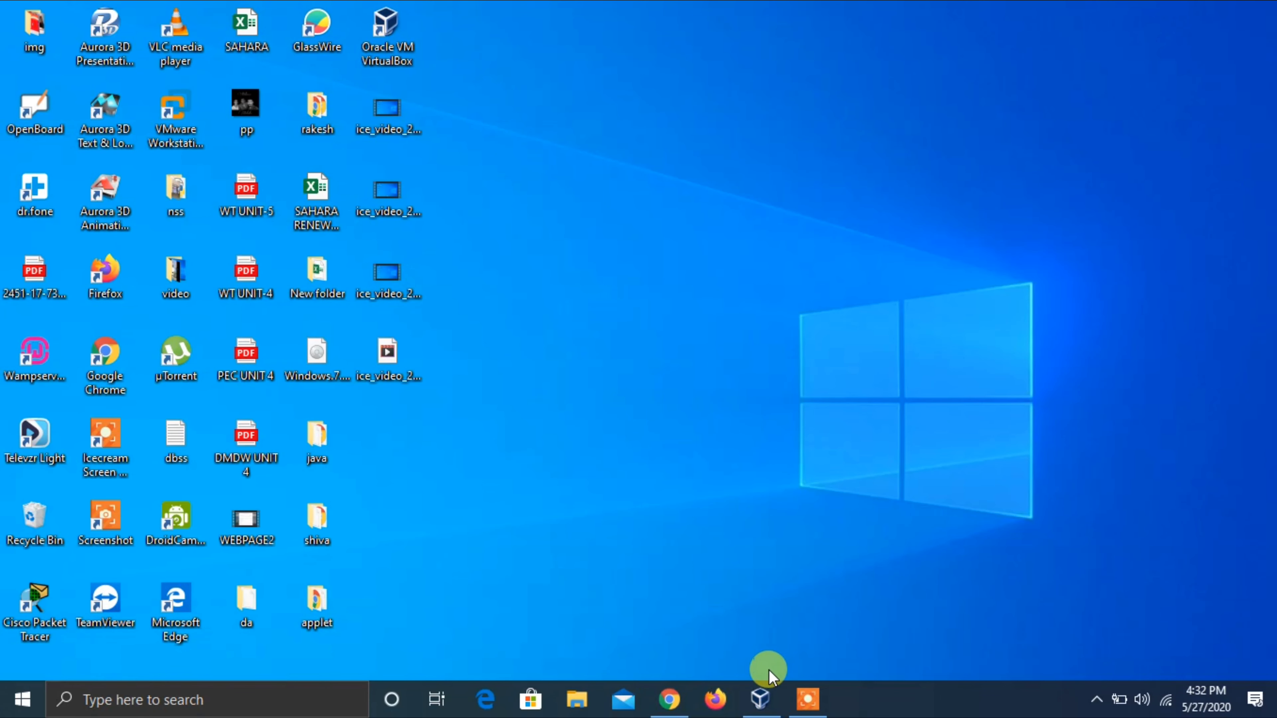
# - Start a new VirtualBox VM named redhat and give it 2048 MB of memory
pyautogui.click(759, 698)
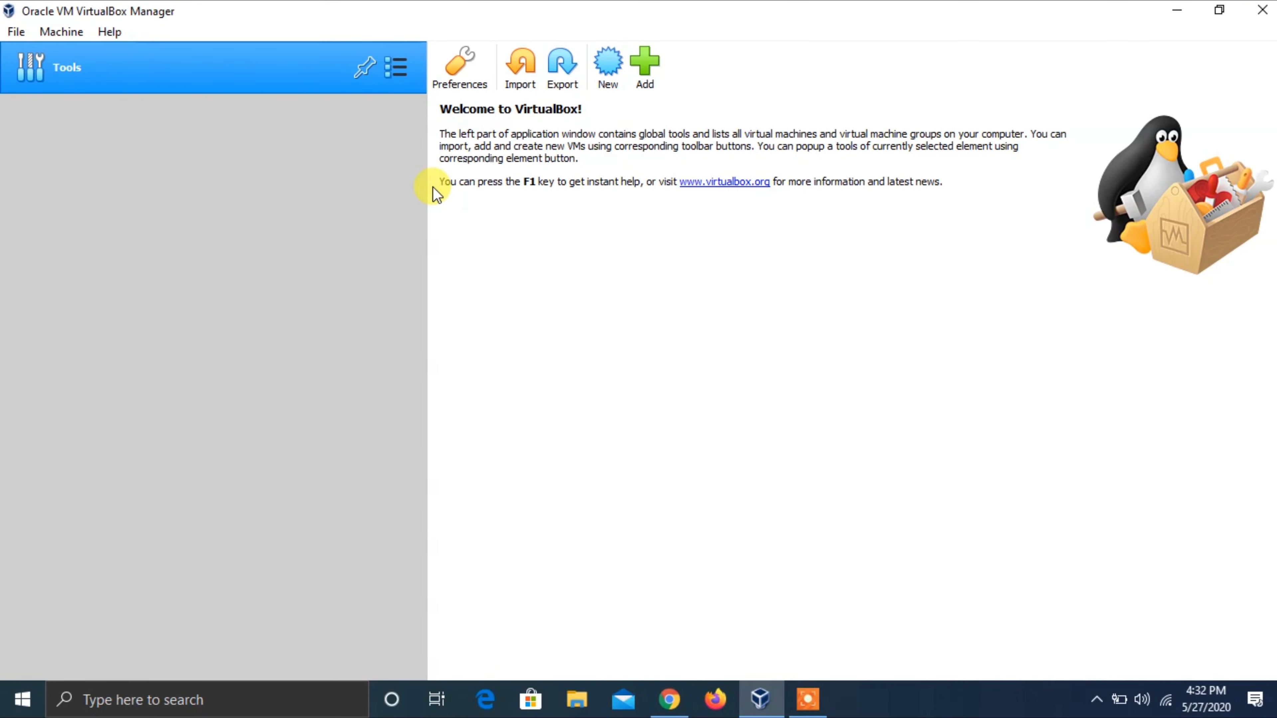
pyautogui.click(609, 52)
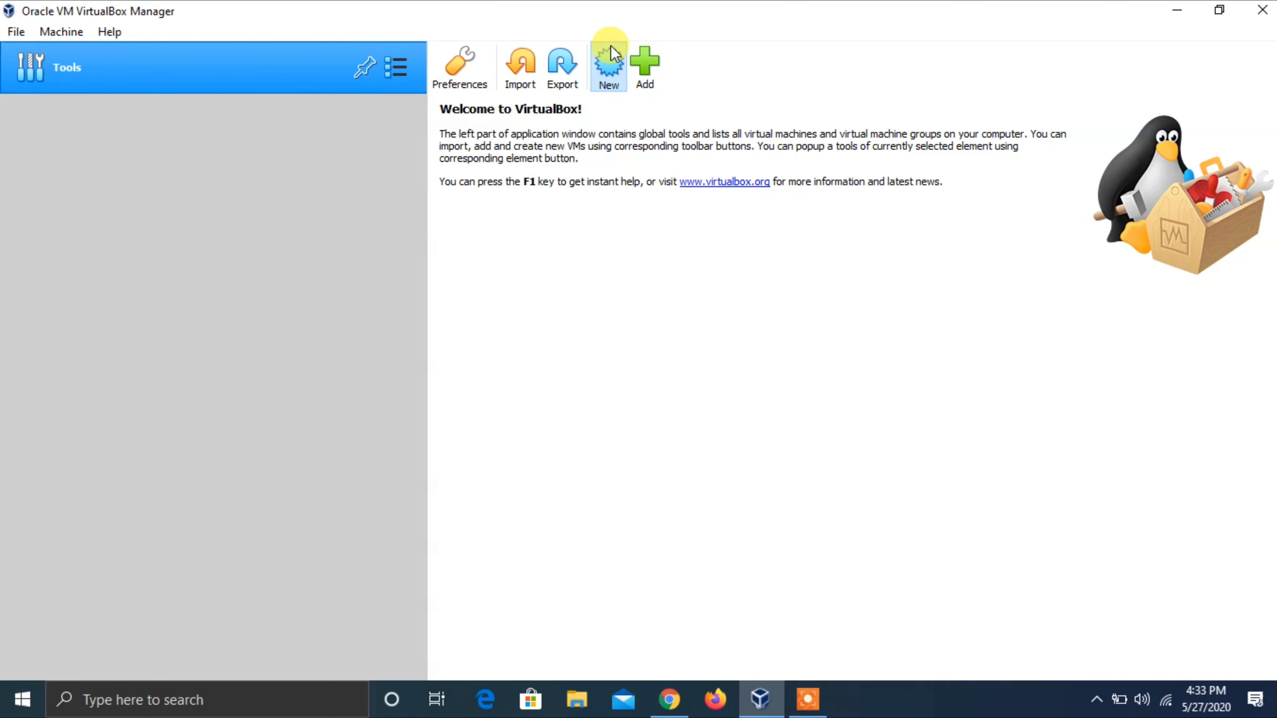
pyautogui.write('redhat')
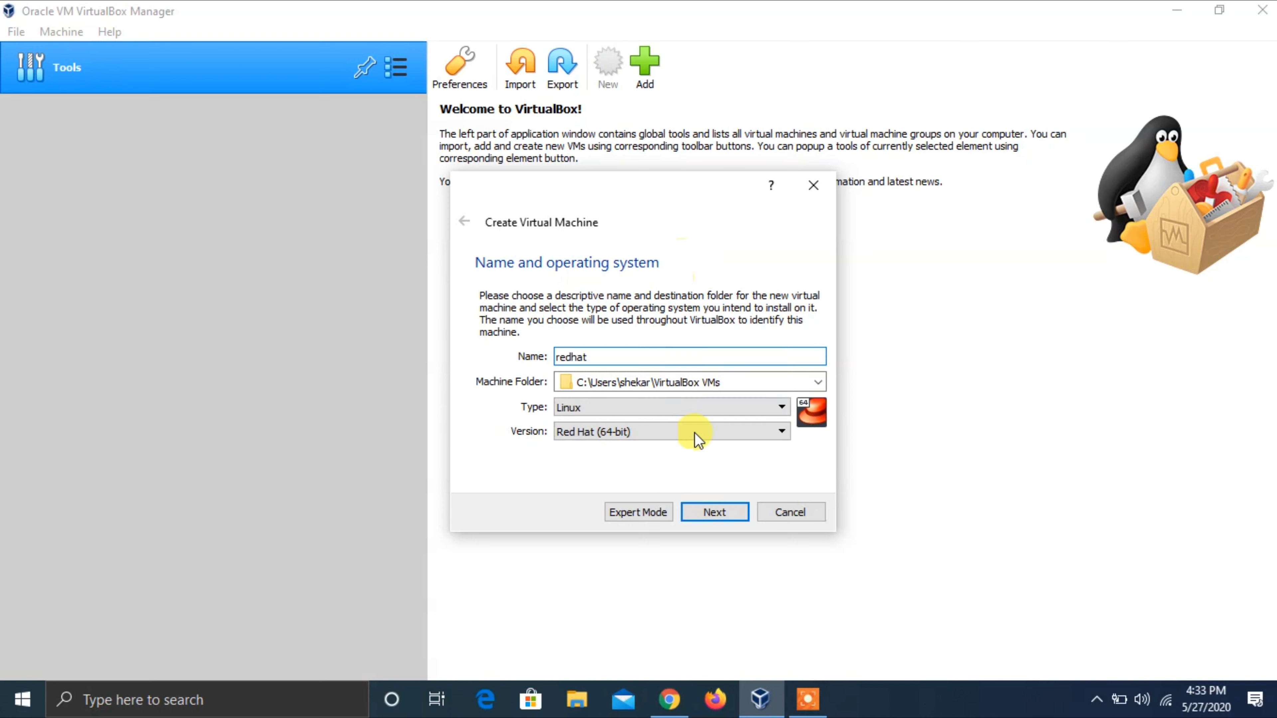
pyautogui.click(704, 509)
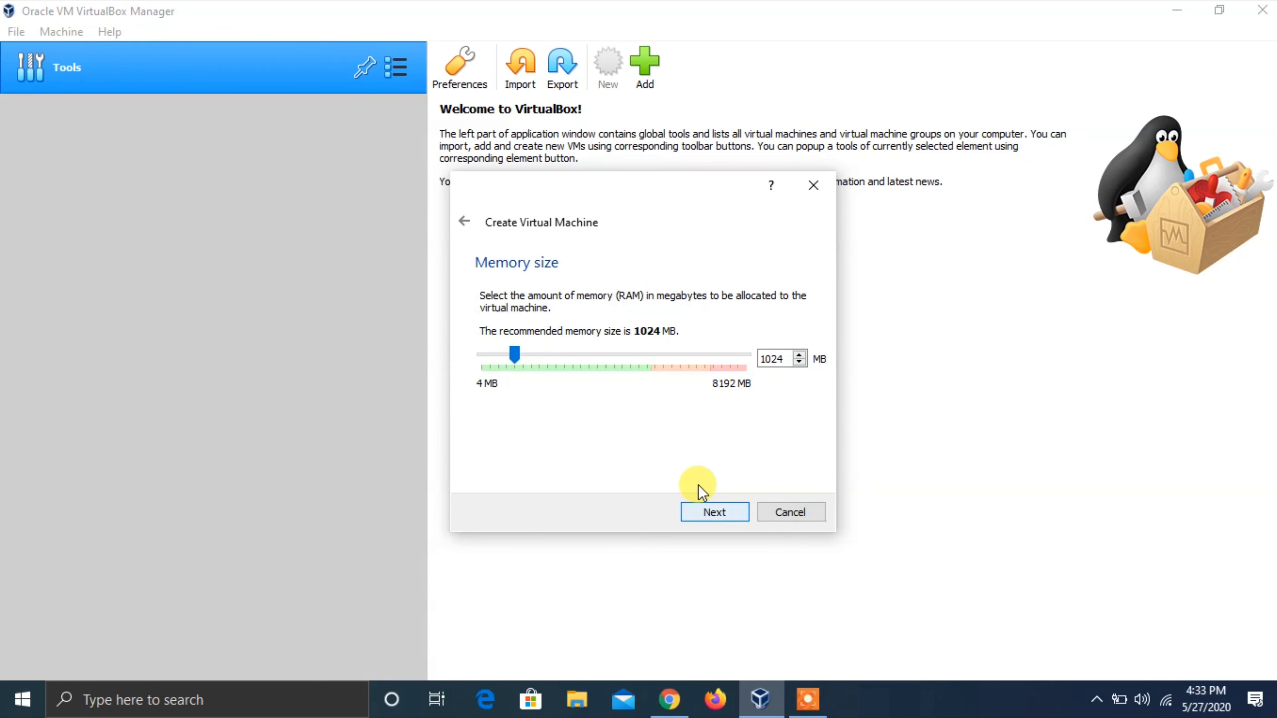
pyautogui.click(636, 352)
pyautogui.click(636, 349)
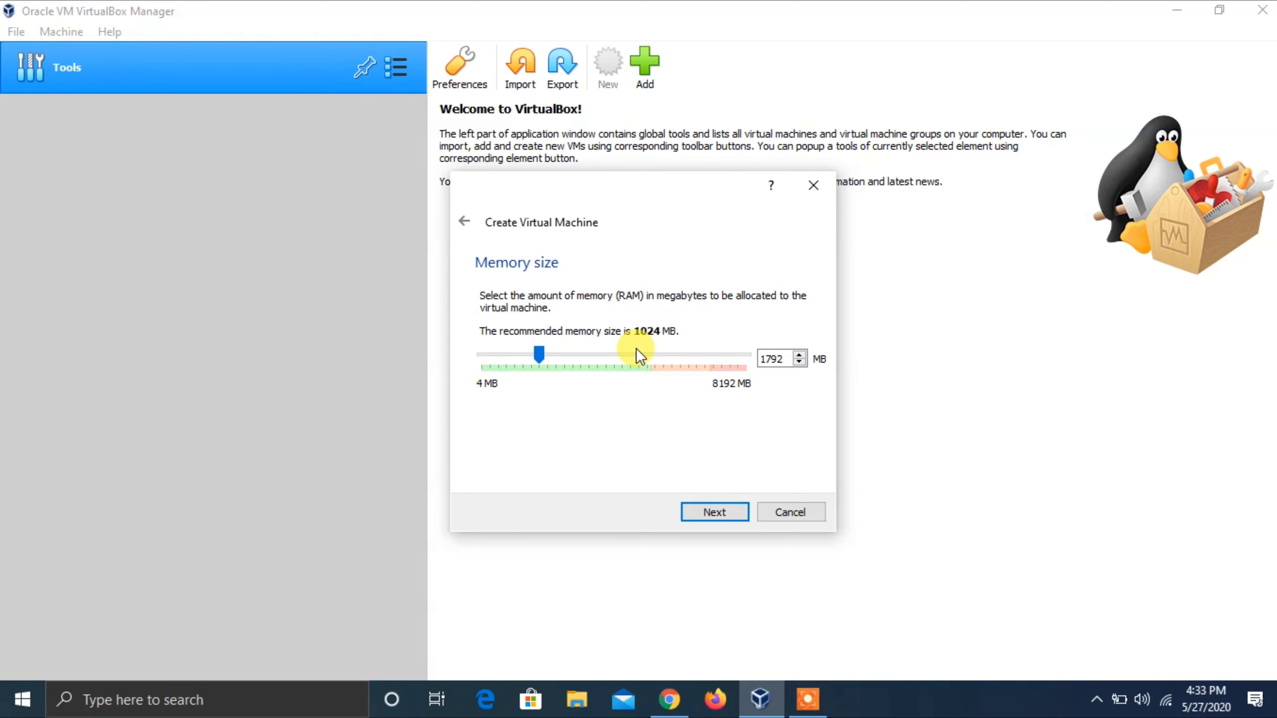
pyautogui.click(635, 350)
# - Create a dynamically allocated 10.98 GB VDI hard disk for it and finish the VM
pyautogui.click(739, 520)
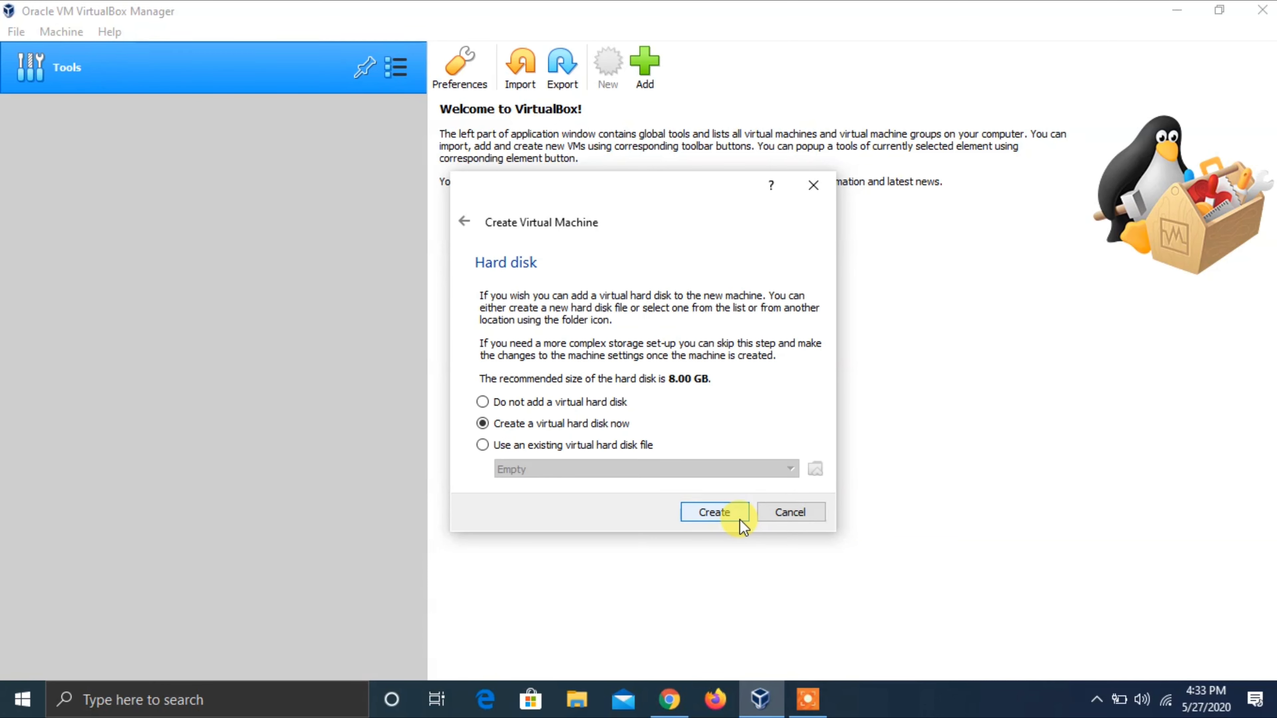
pyautogui.click(739, 519)
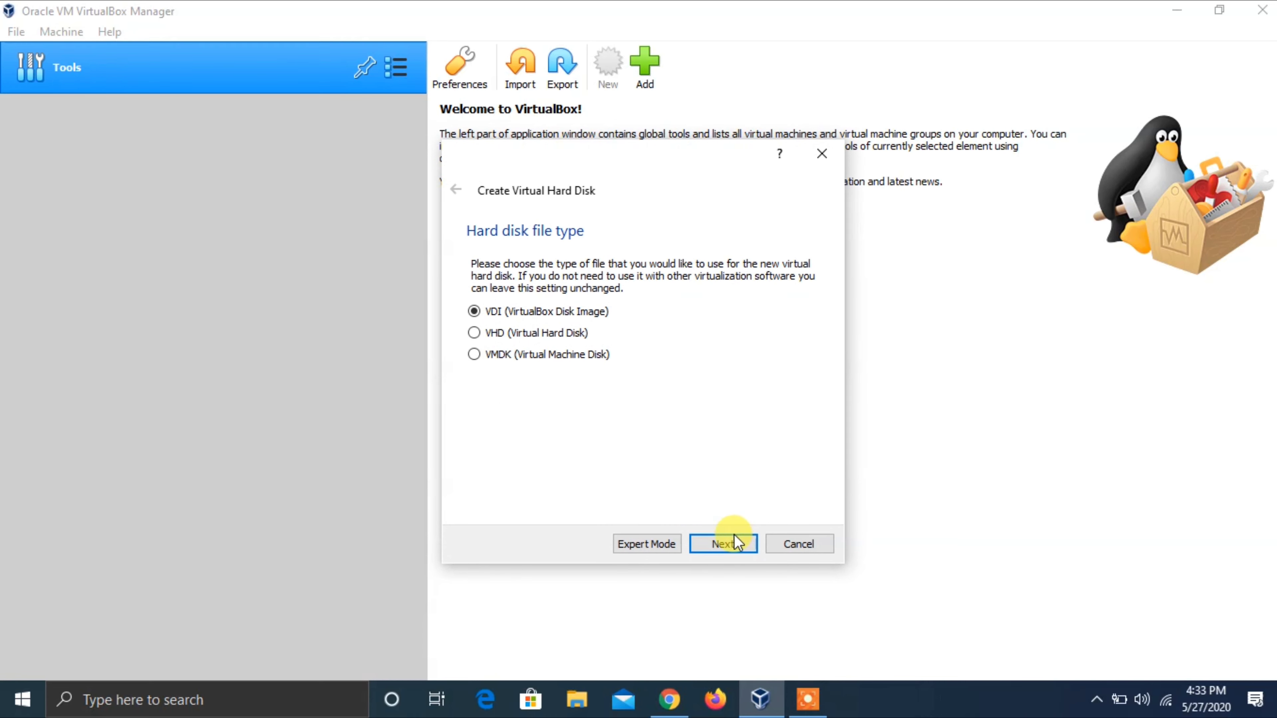
pyautogui.click(732, 542)
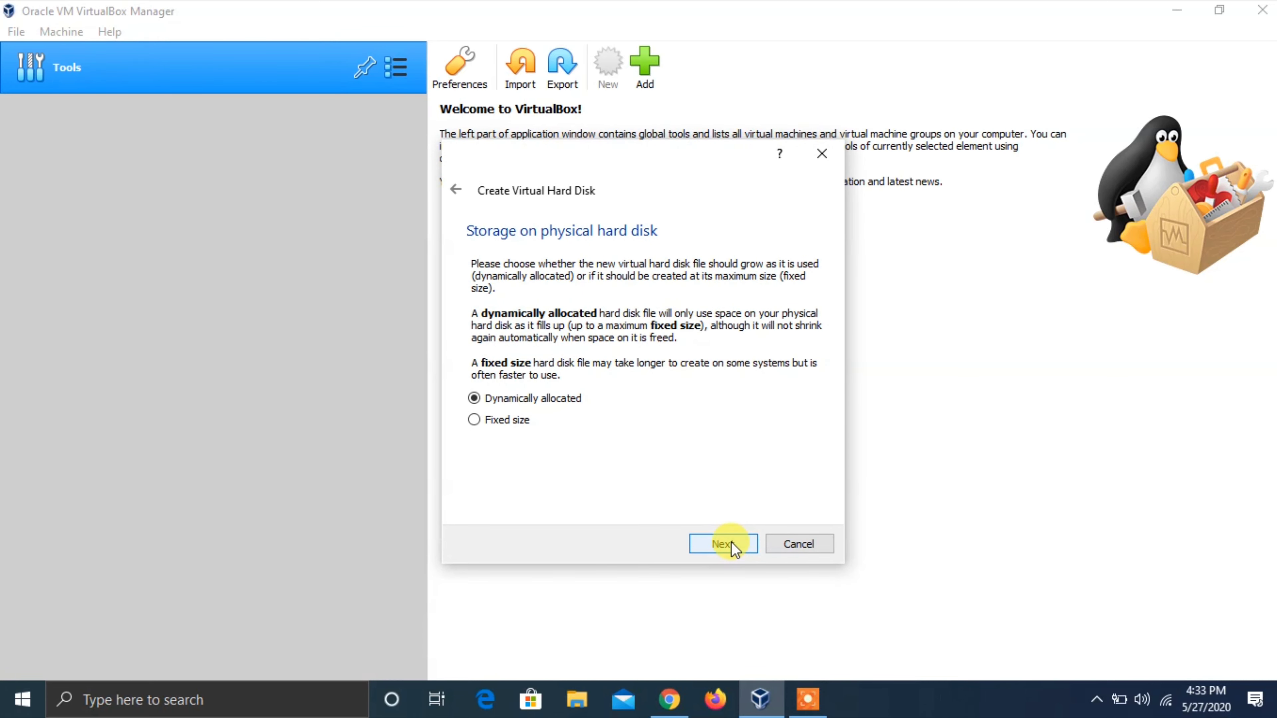
pyautogui.click(732, 542)
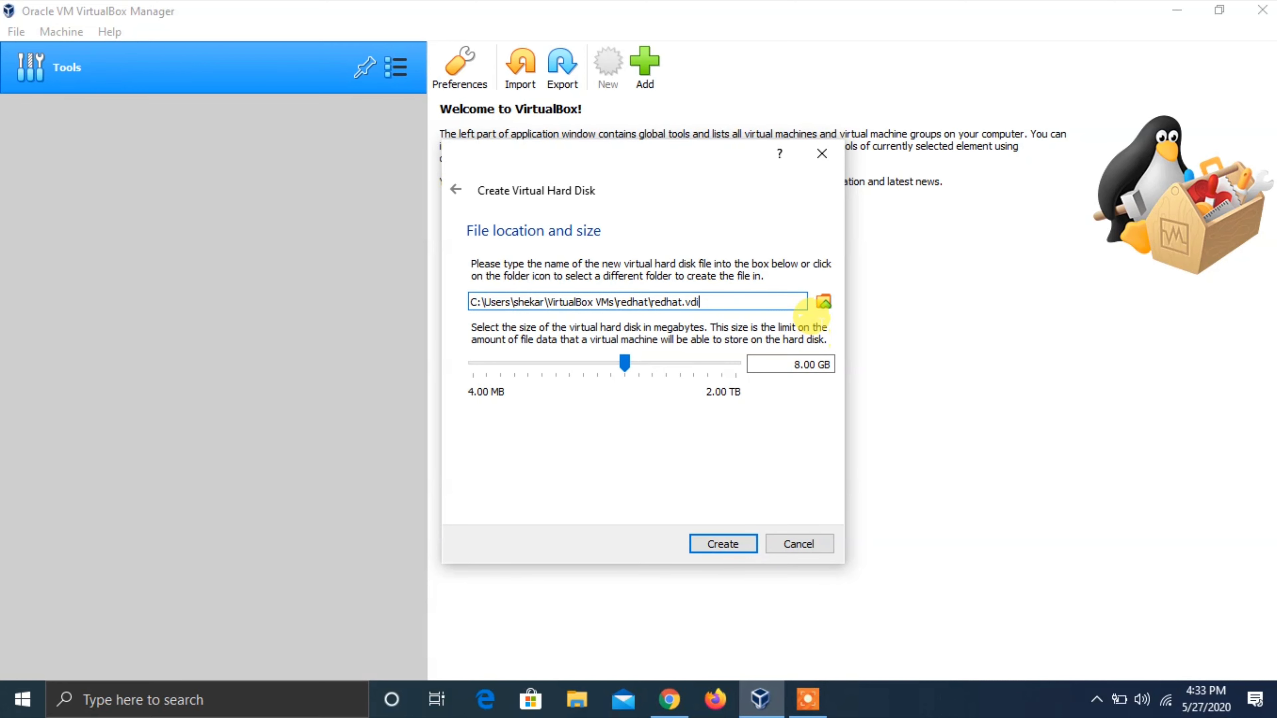
pyautogui.click(670, 370)
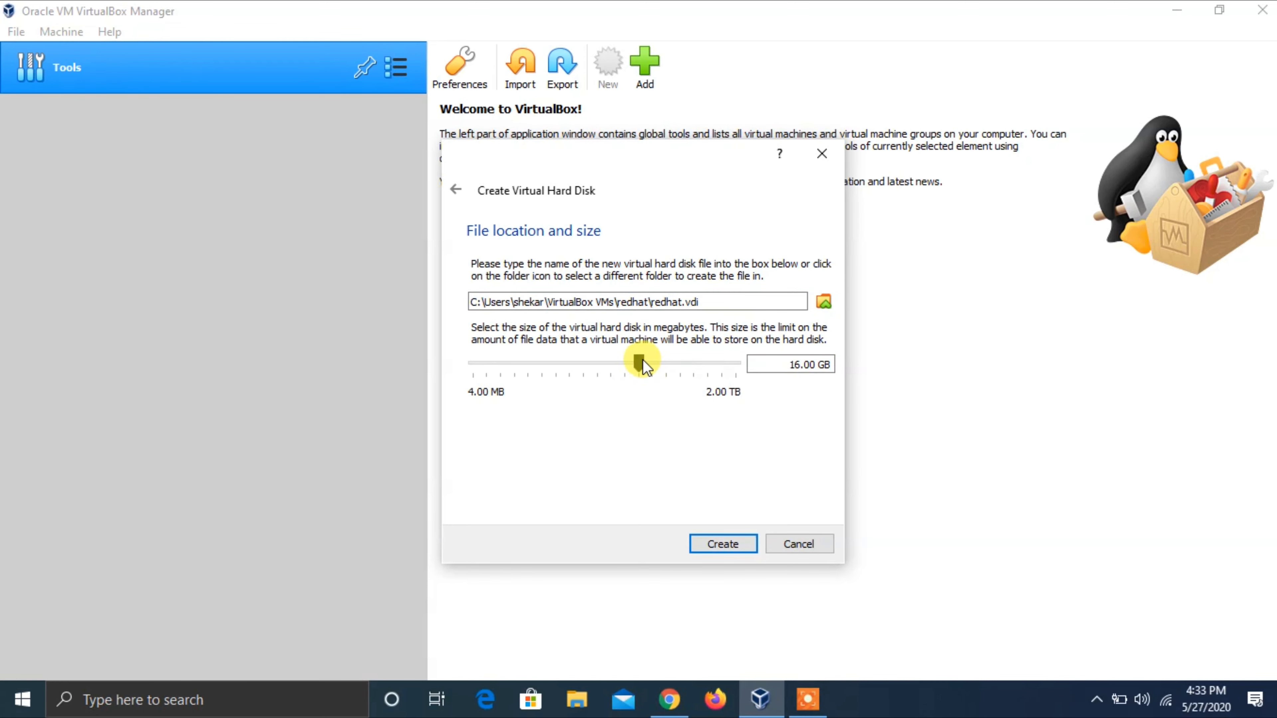
pyautogui.moveTo(640, 359); pyautogui.dragTo(632, 362)
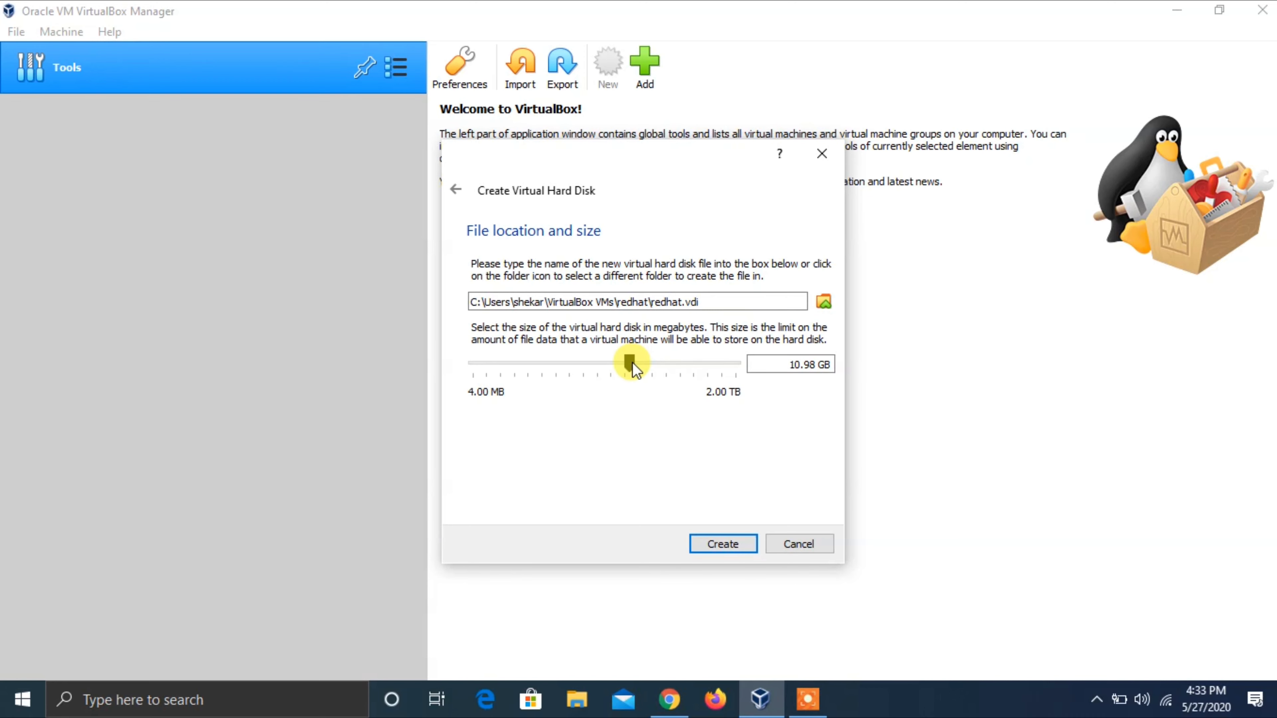
pyautogui.click(713, 540)
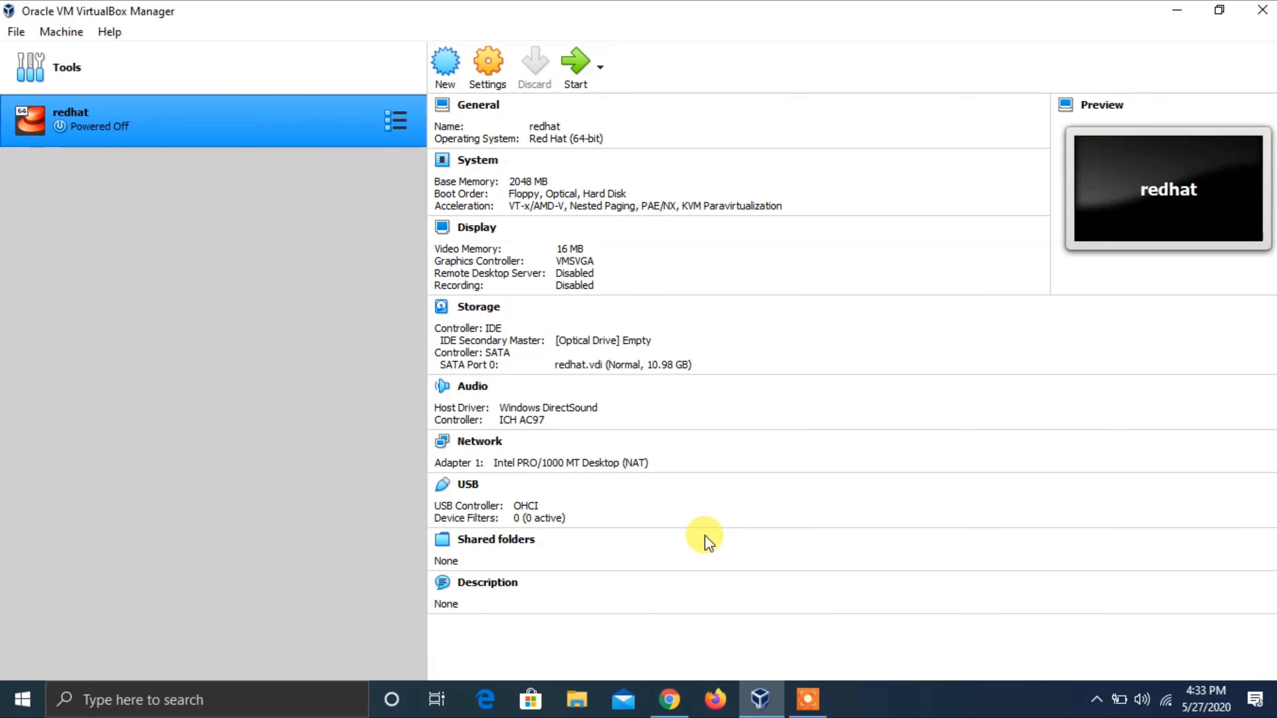
# - Open the redhat VM's settings and look through its Advanced, Description and Disk Encryption general tabs
pyautogui.rightClick(257, 134)
pyautogui.click(280, 147)
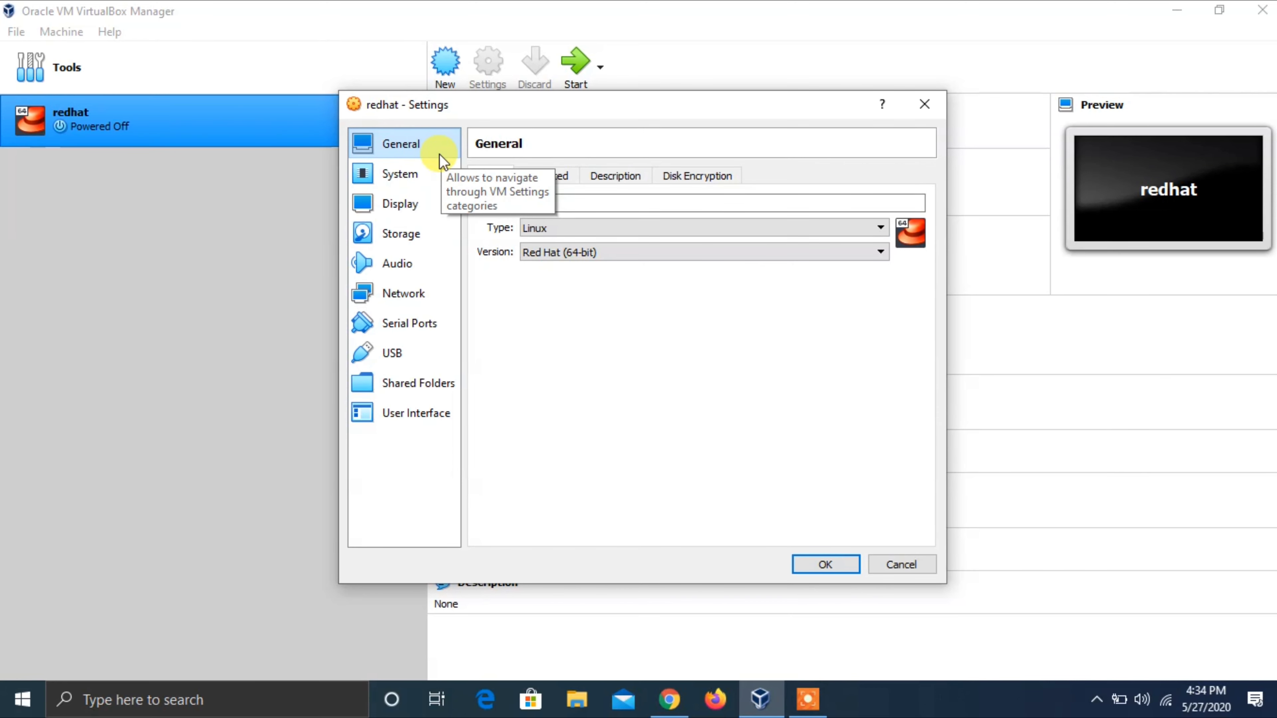
pyautogui.click(528, 176)
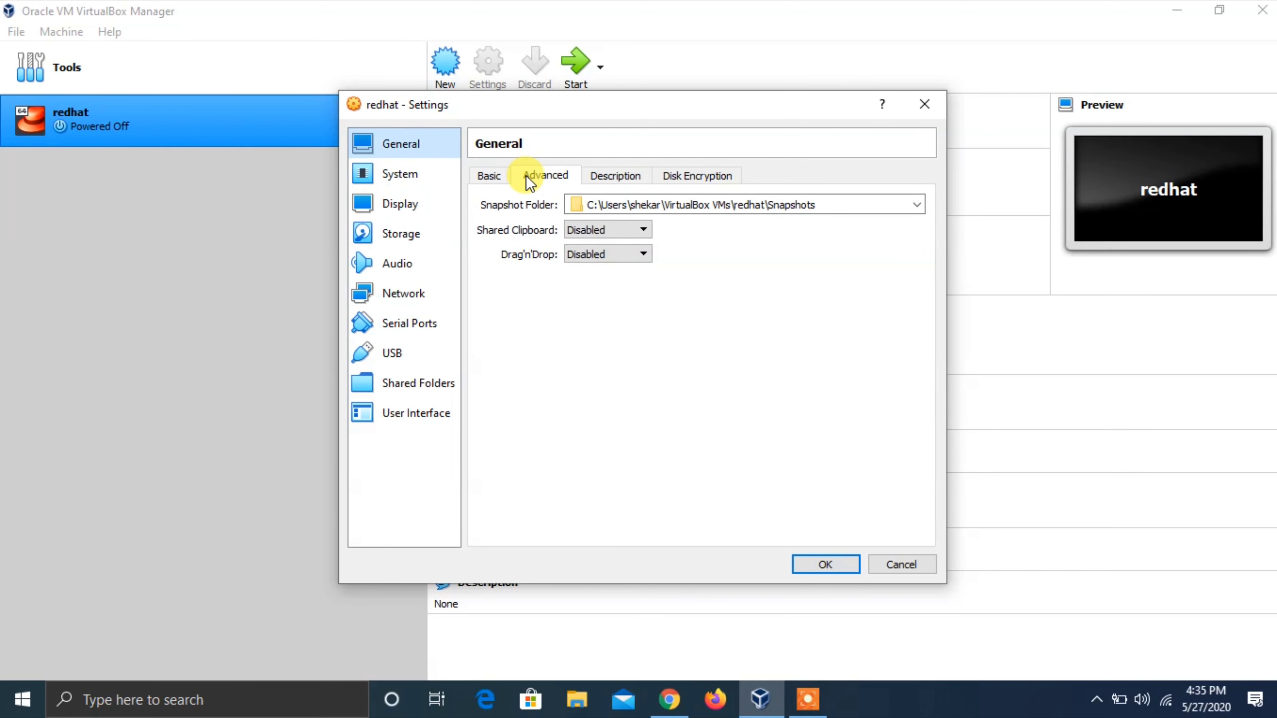
pyautogui.click(608, 204)
pyautogui.click(609, 204)
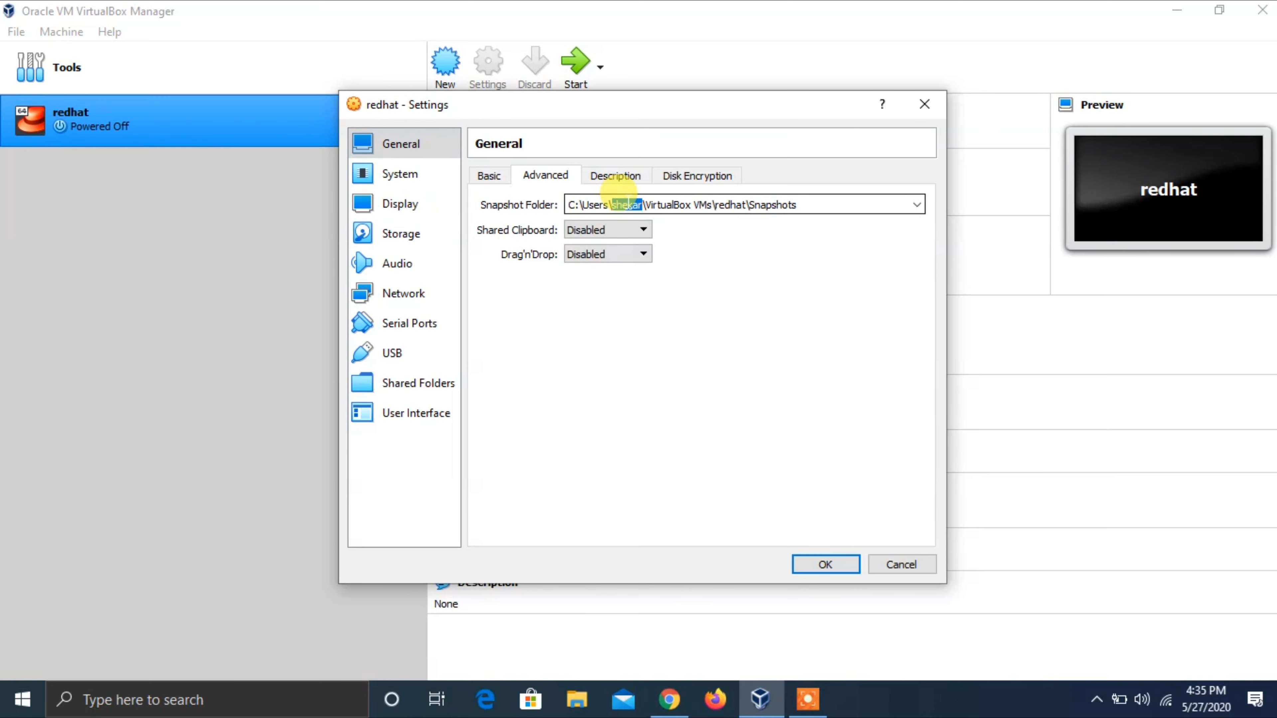
pyautogui.click(615, 175)
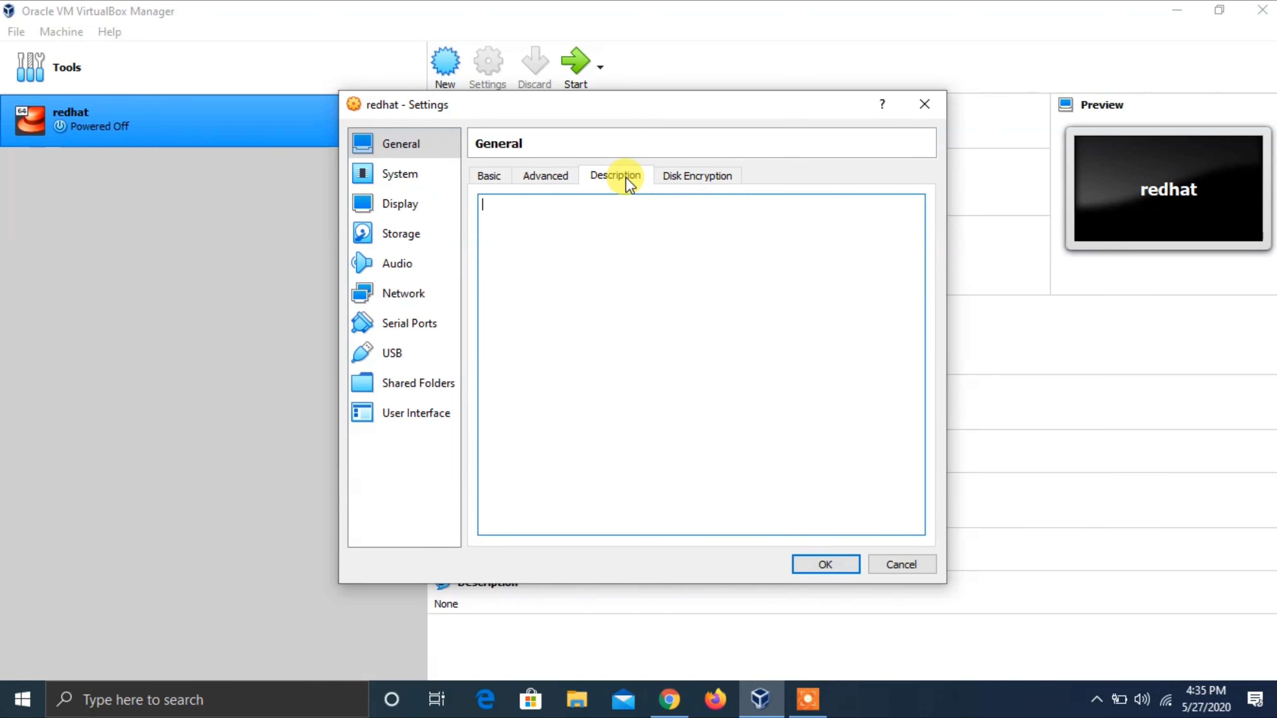
pyautogui.click(697, 177)
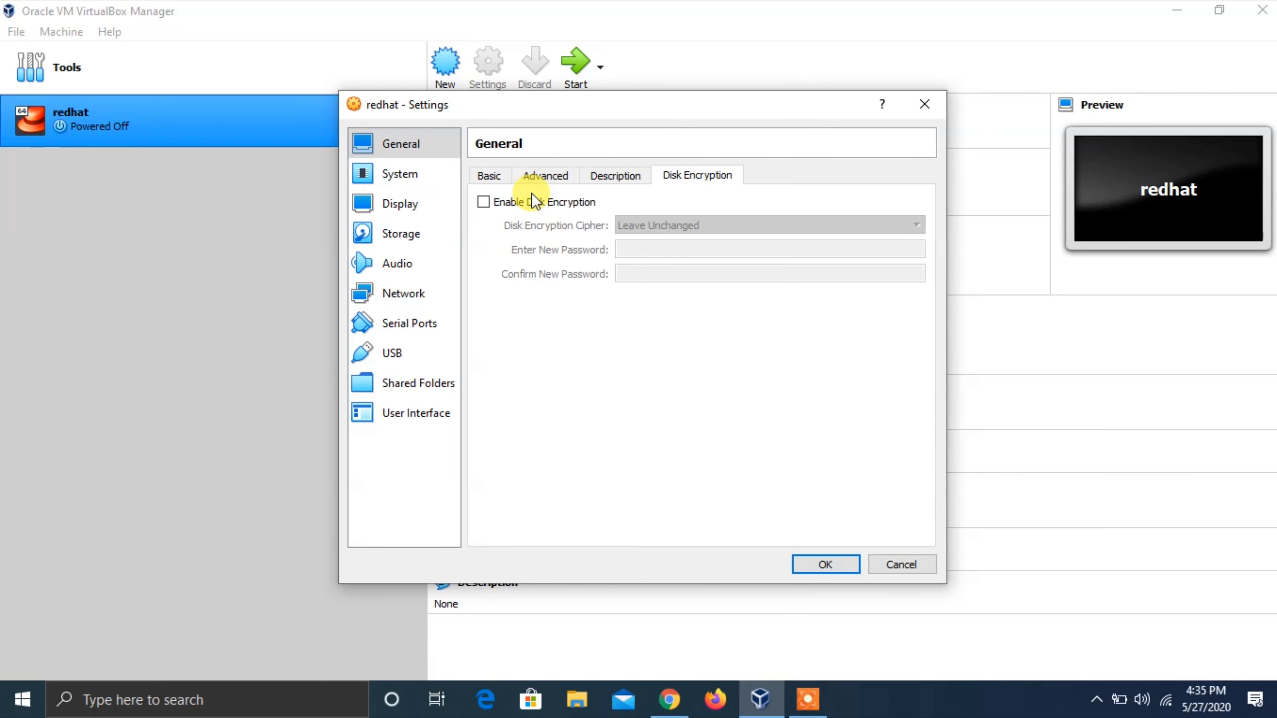
pyautogui.click(421, 185)
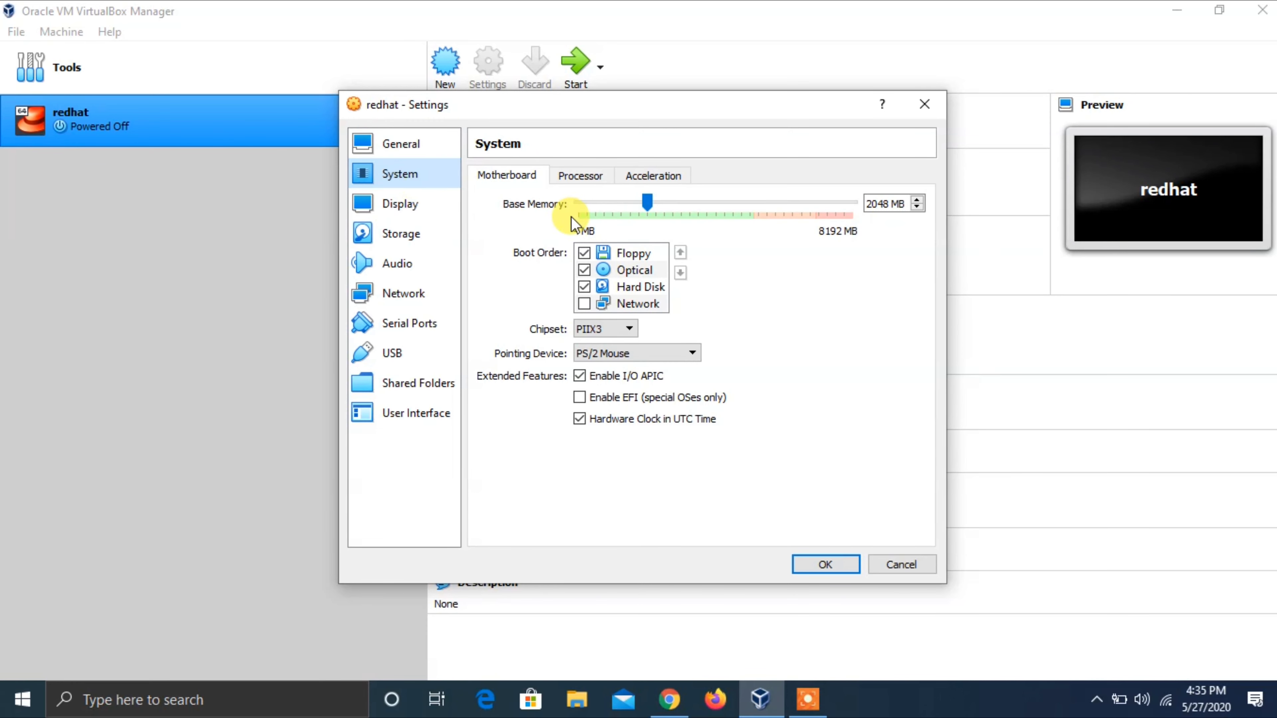
# - Set the redhat VM to 2 processors, checking boot order and acceleration along the way
pyautogui.click(590, 255)
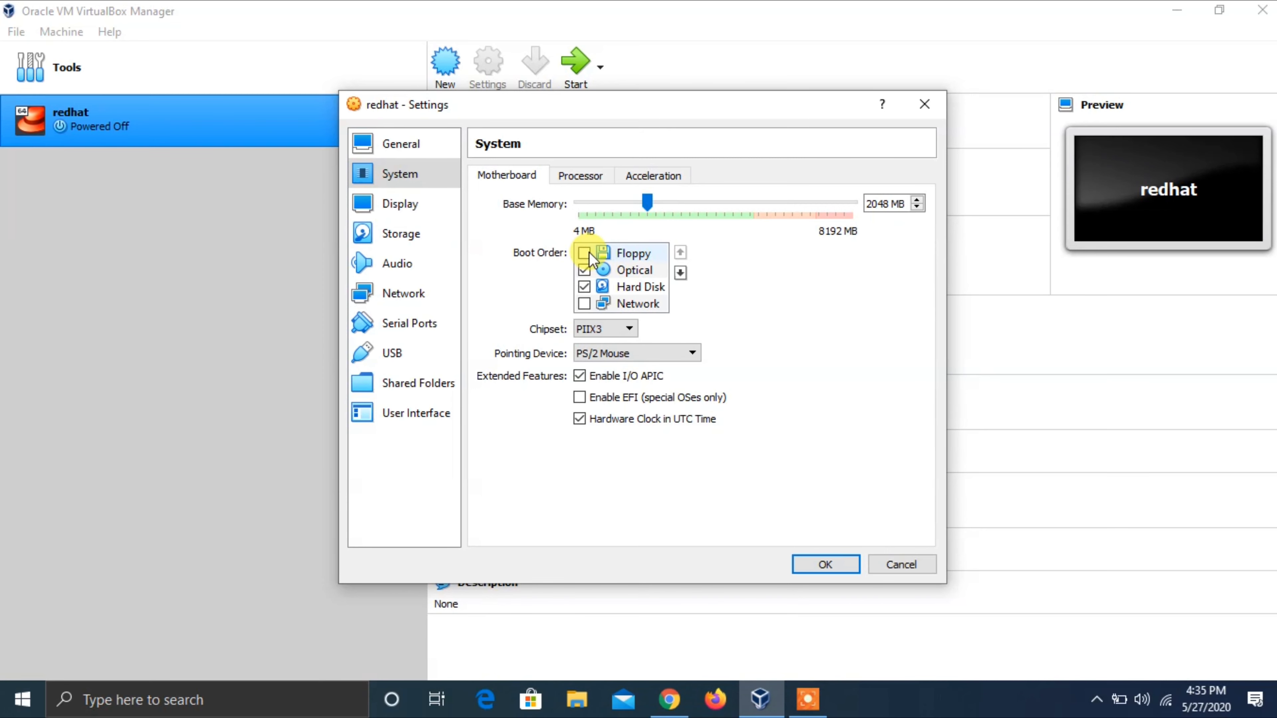
pyautogui.click(591, 181)
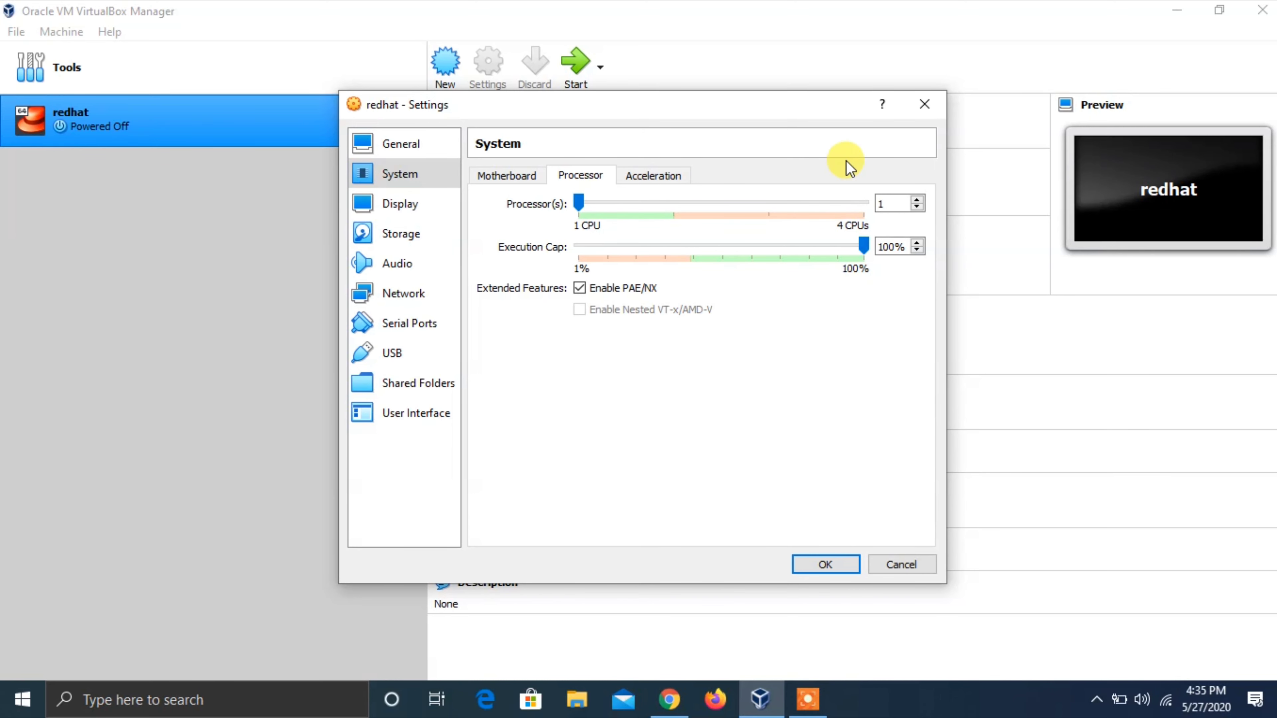
pyautogui.click(917, 200)
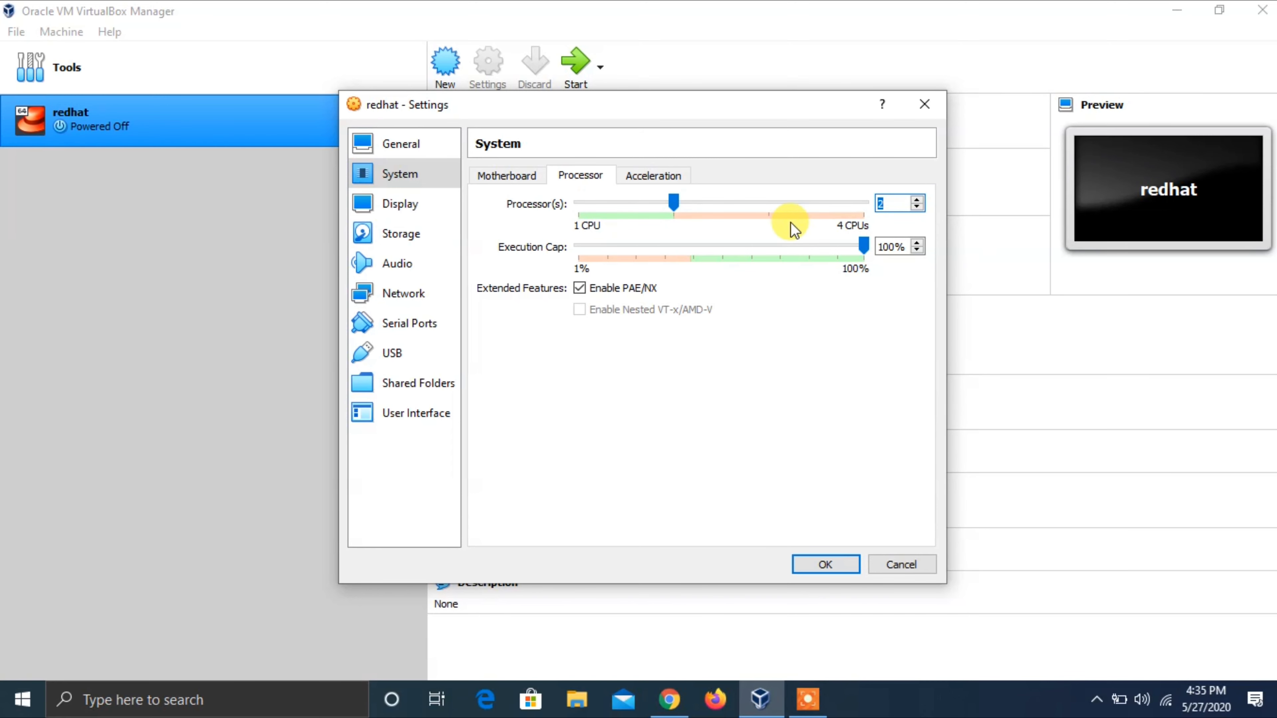
pyautogui.click(643, 180)
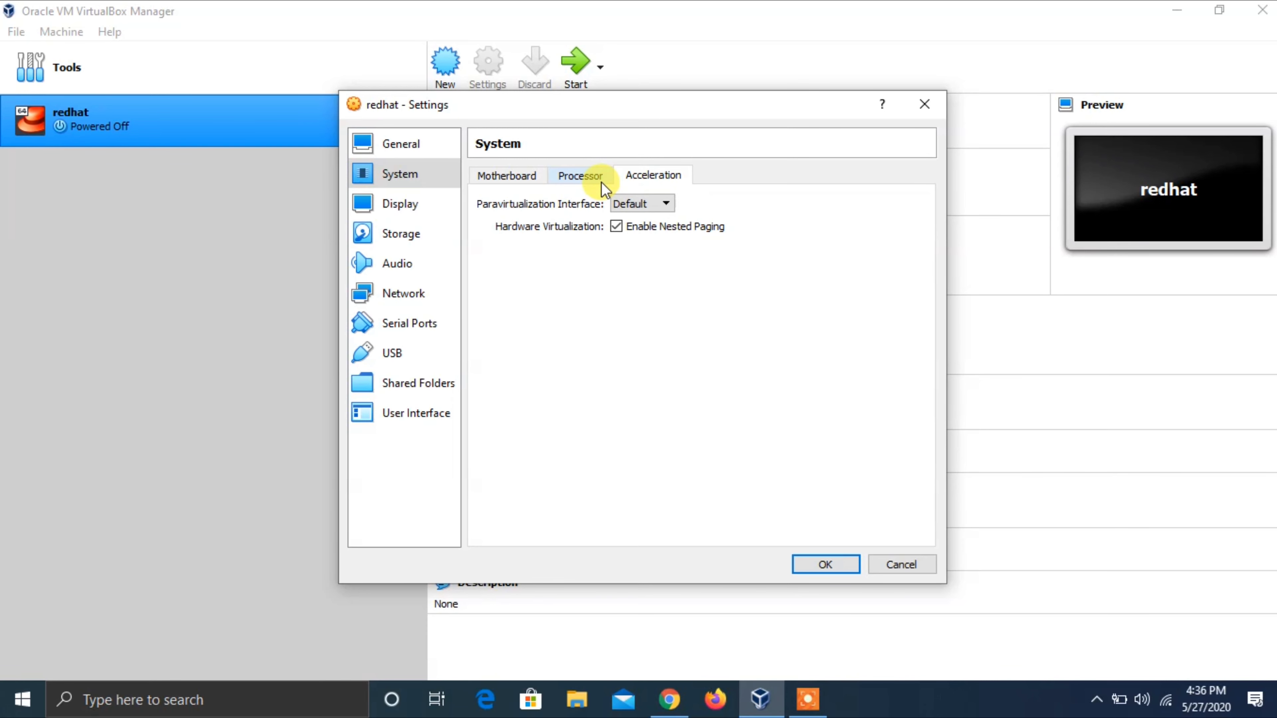
pyautogui.click(432, 206)
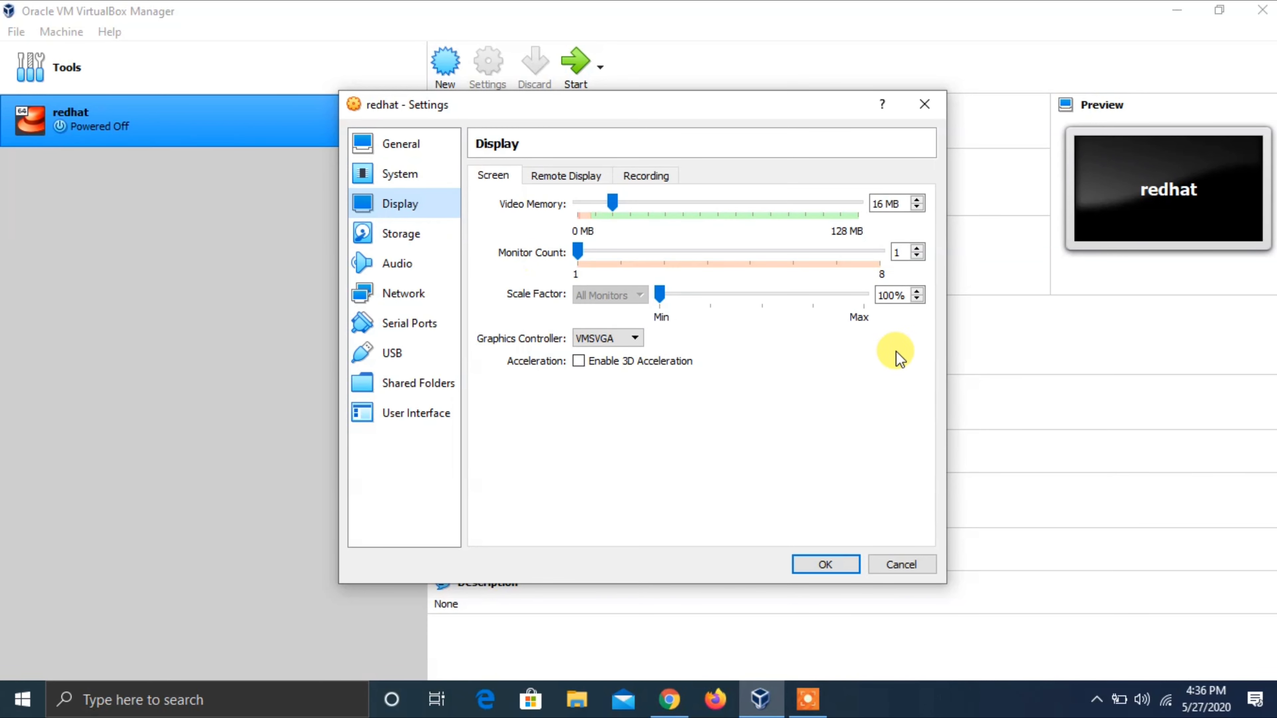
# - Attach the rhel-8.2-x86_64-dvd.iso image to the redhat VM's empty IDE optical drive
pyautogui.click(421, 240)
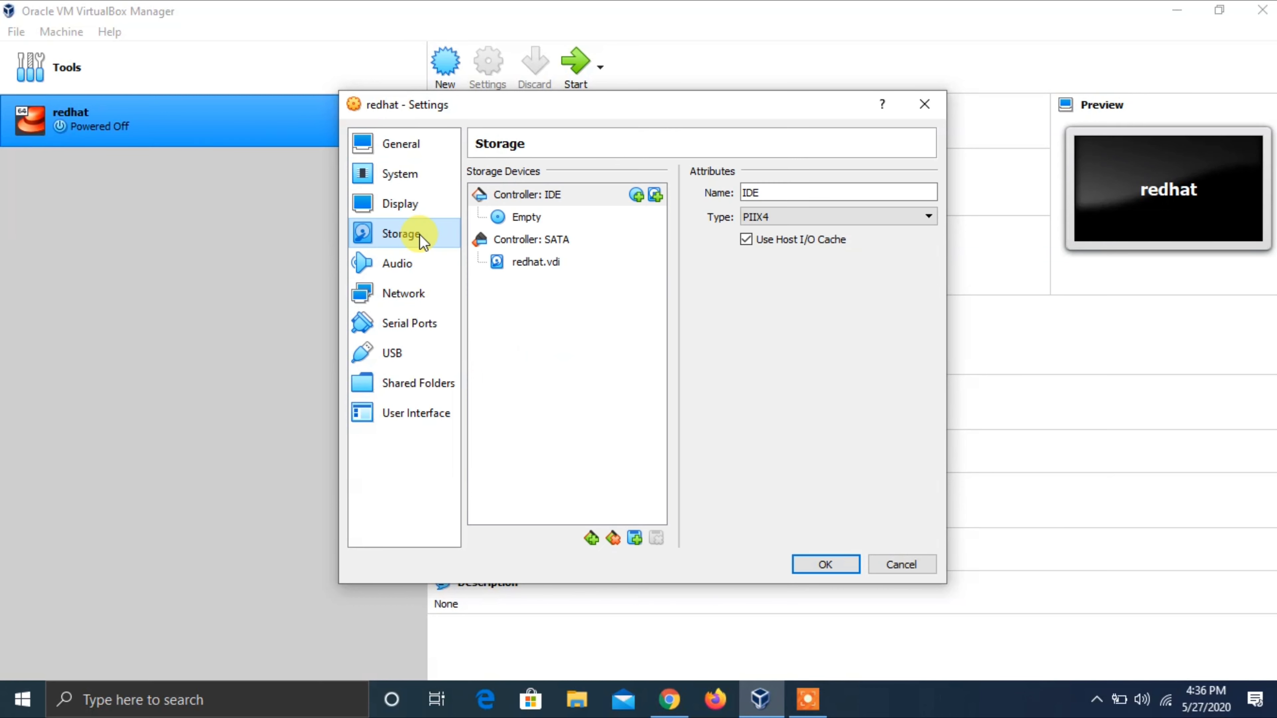
pyautogui.click(510, 220)
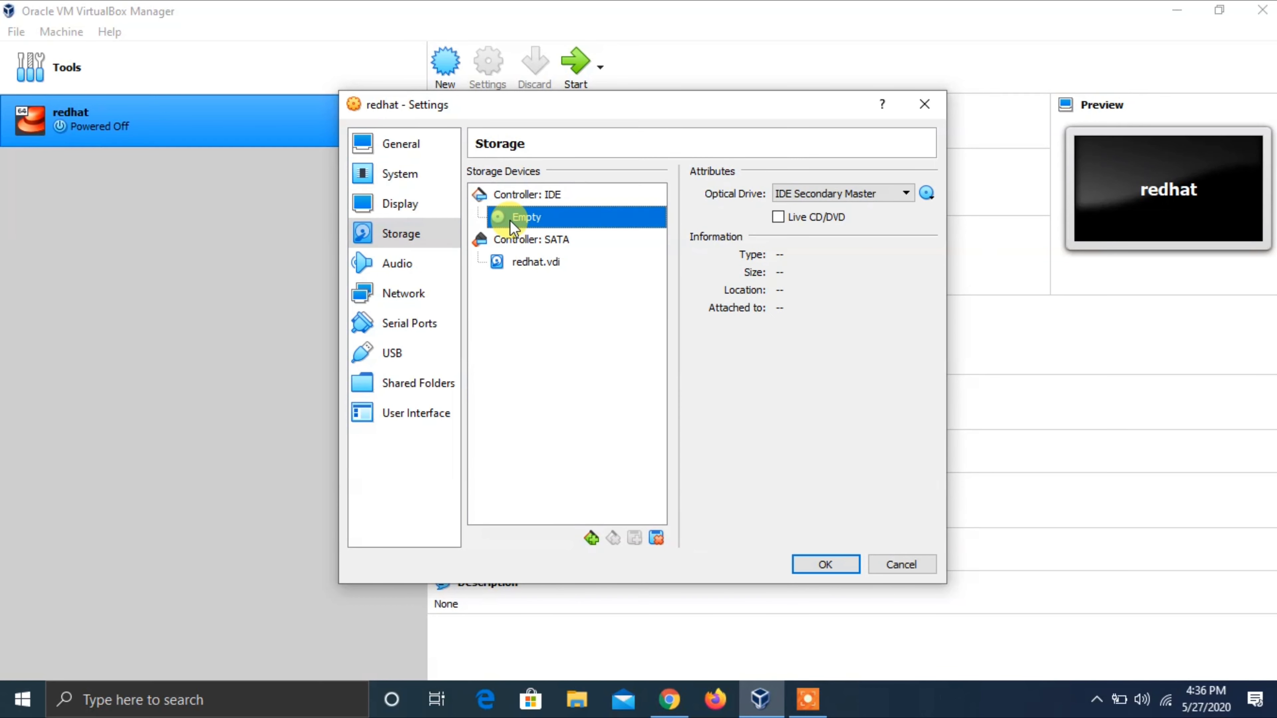
pyautogui.click(921, 192)
pyautogui.click(939, 214)
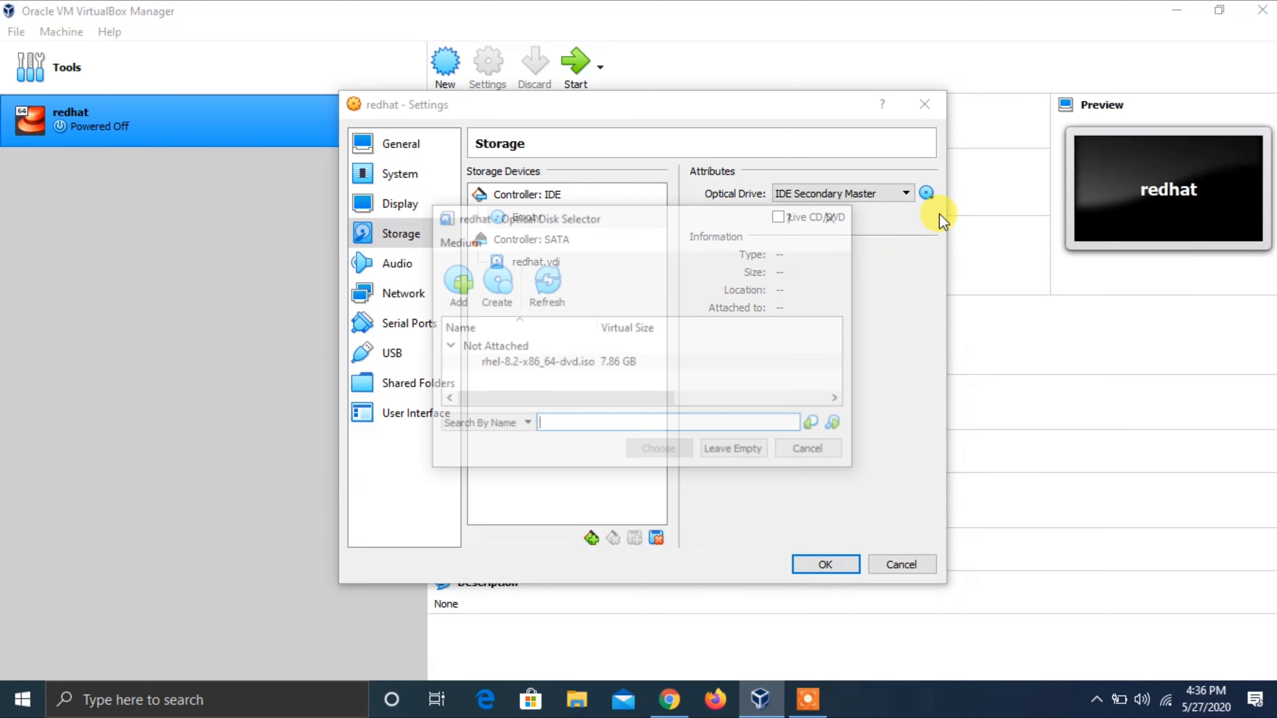
pyautogui.click(457, 301)
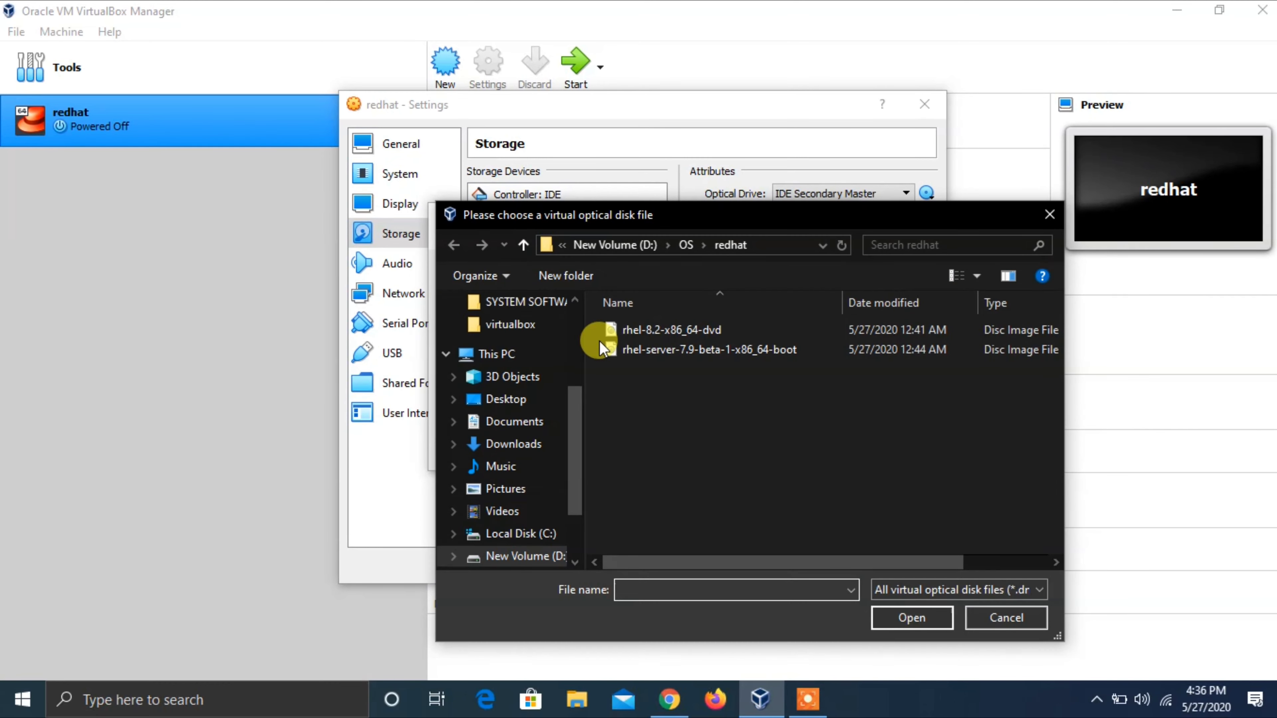
pyautogui.click(643, 330)
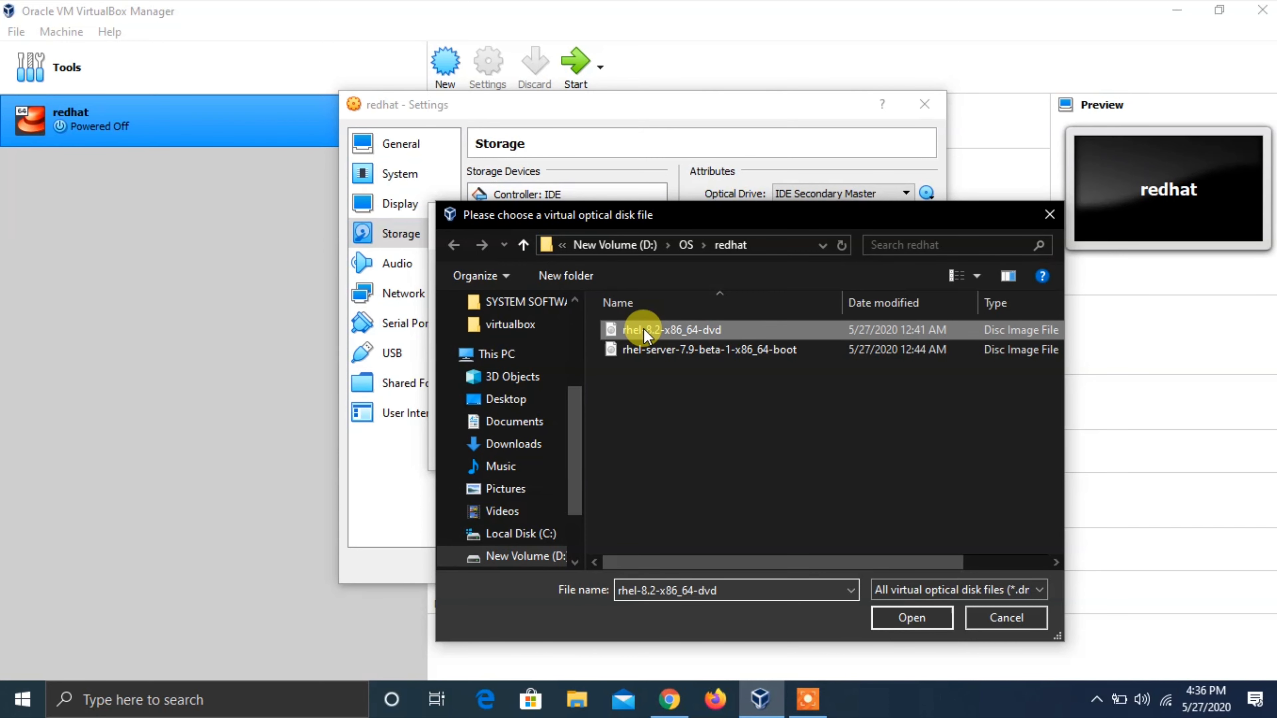
pyautogui.click(905, 612)
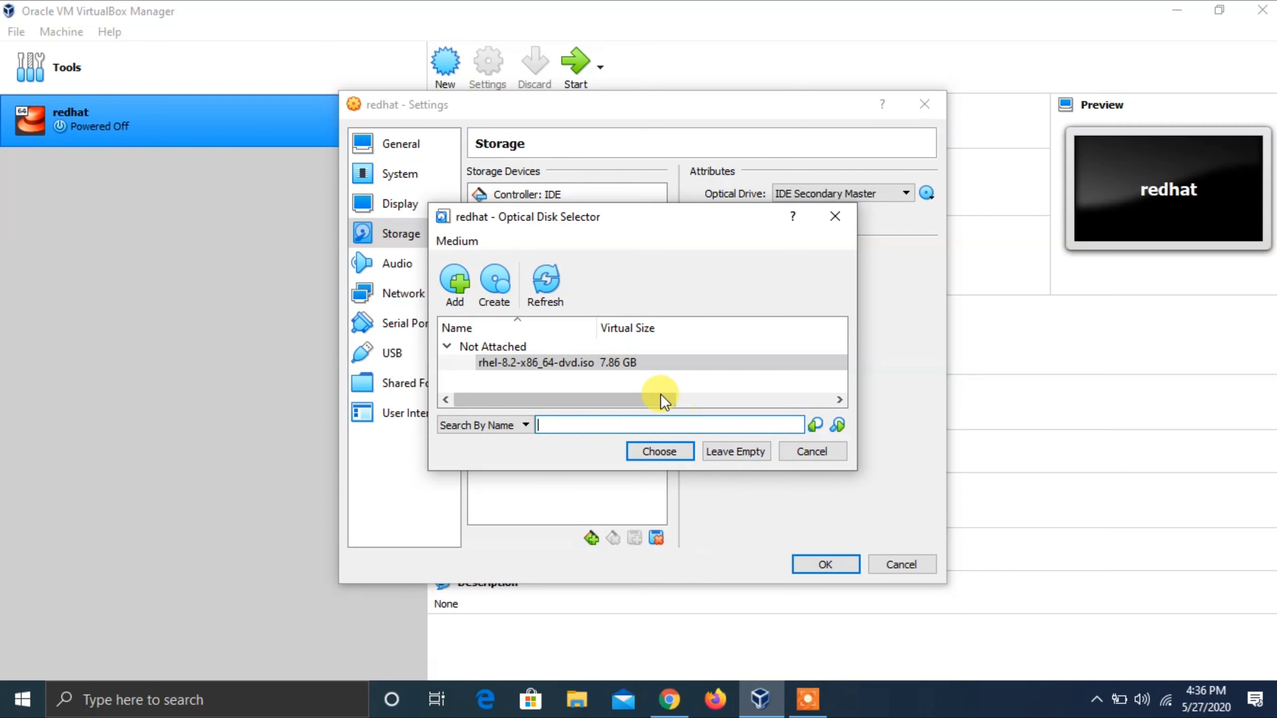
pyautogui.click(628, 363)
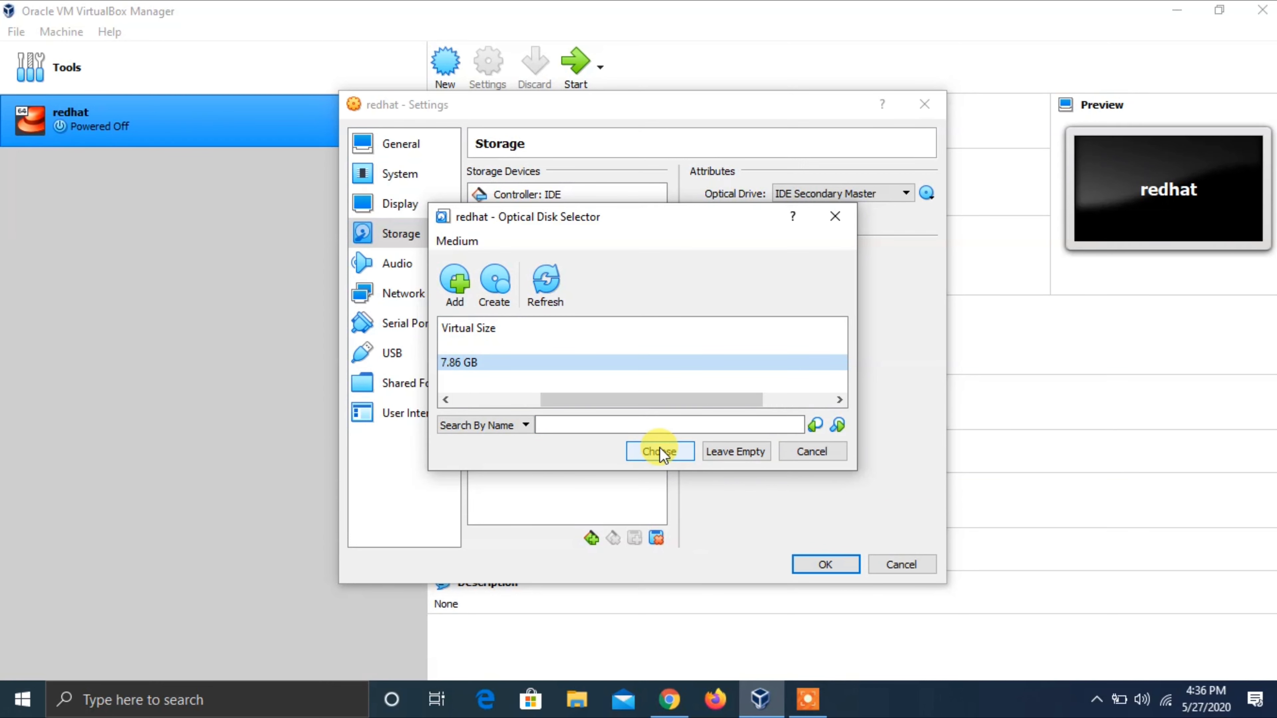
pyautogui.click(660, 451)
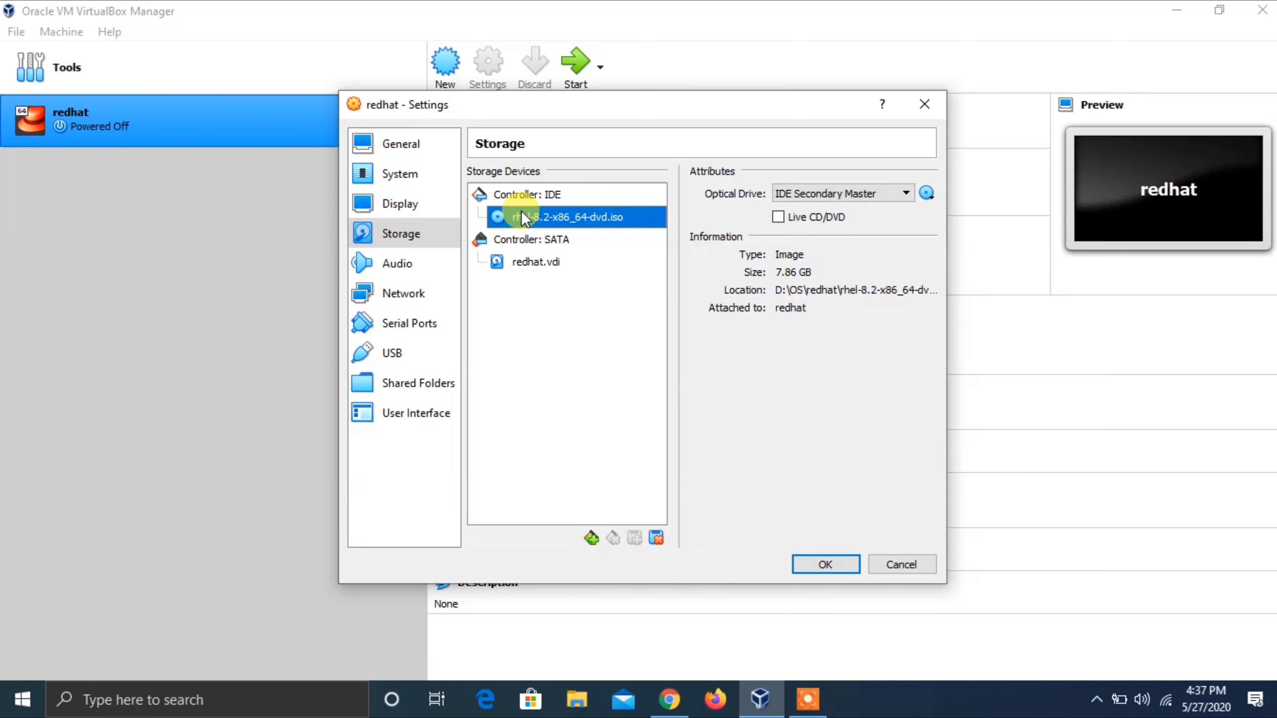
pyautogui.click(412, 251)
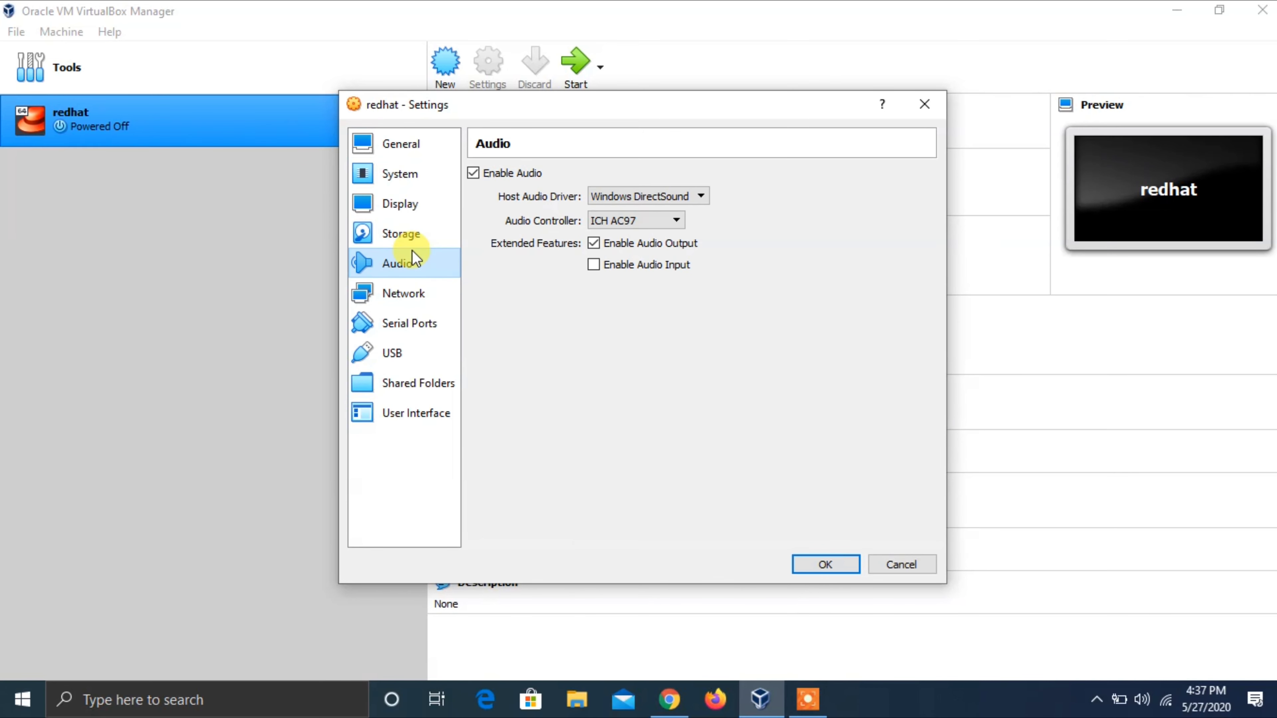
# - Attach Adapter 1 as Host-only to the VirtualBox Host-Only Ethernet Adapter, keeping Intel PRO/1000 MT Desktop
pyautogui.click(427, 296)
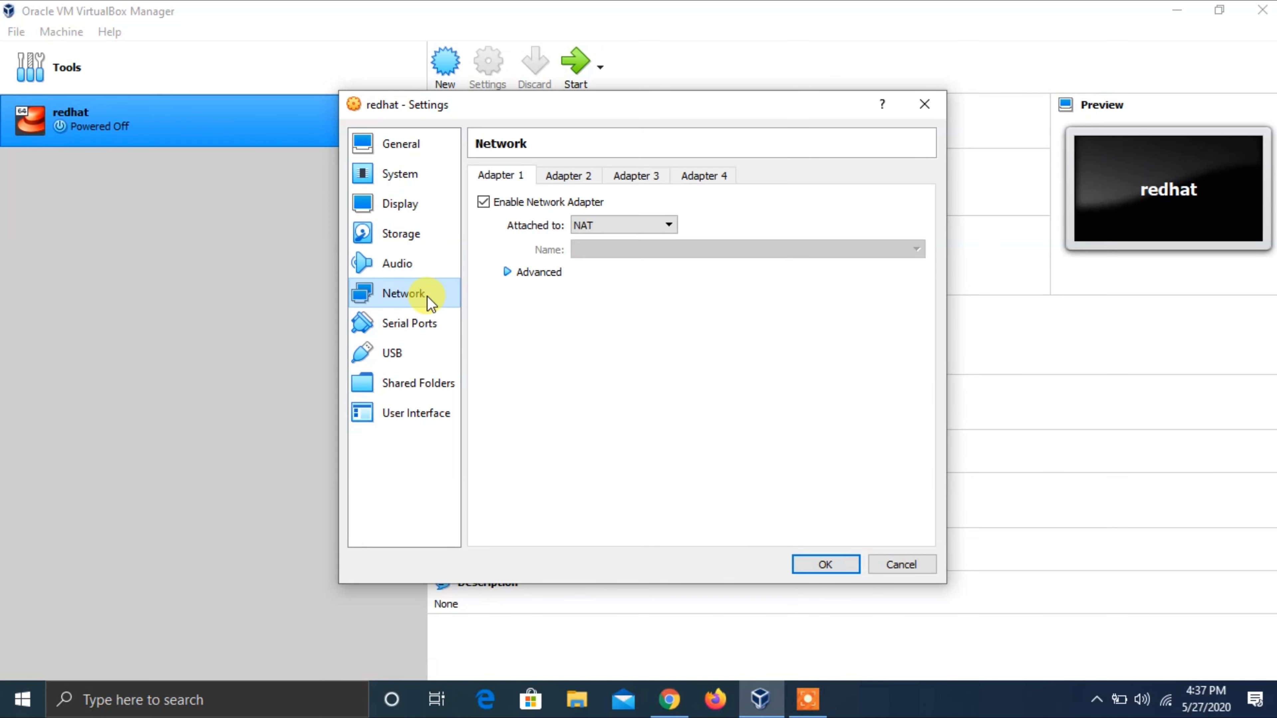
pyautogui.click(673, 224)
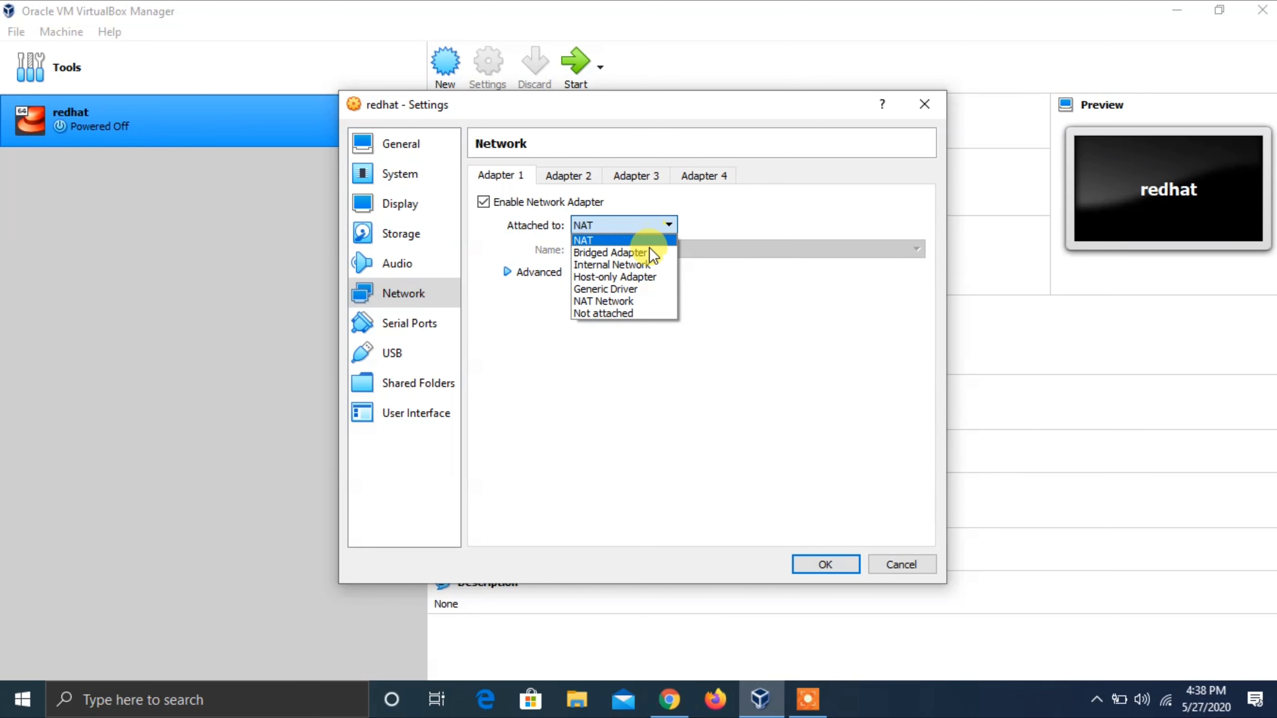
pyautogui.click(651, 277)
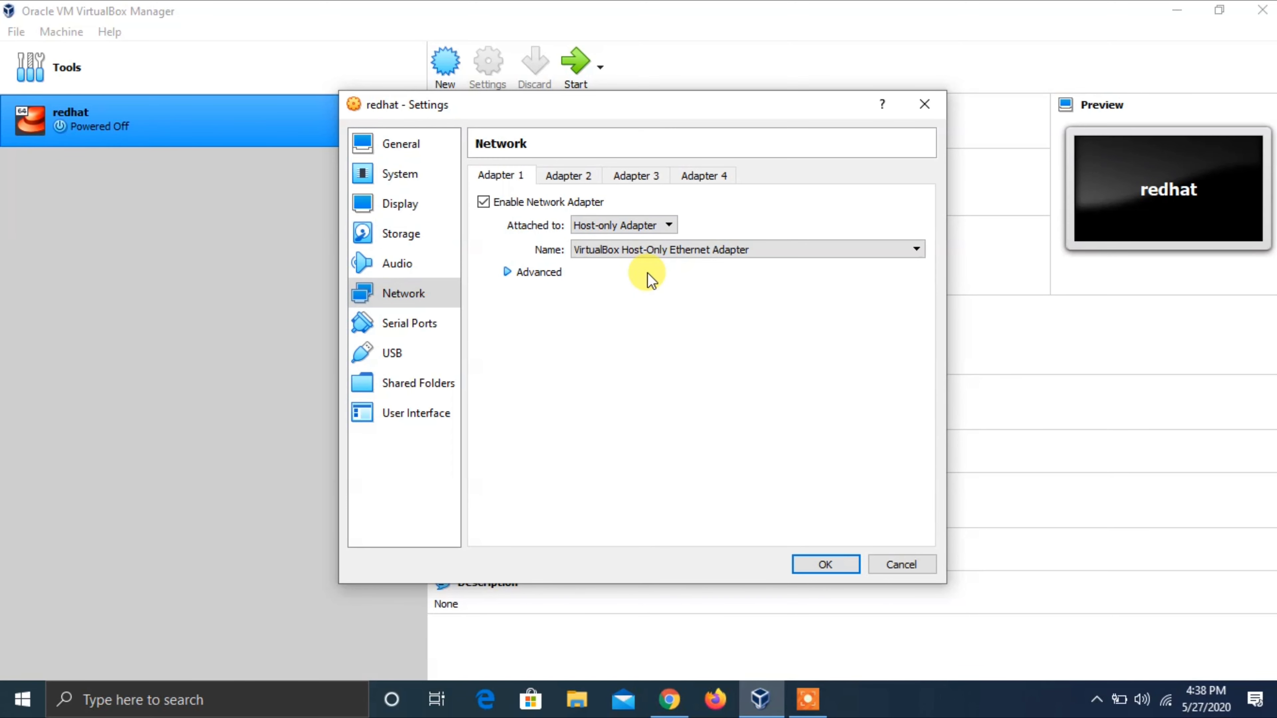
pyautogui.click(654, 249)
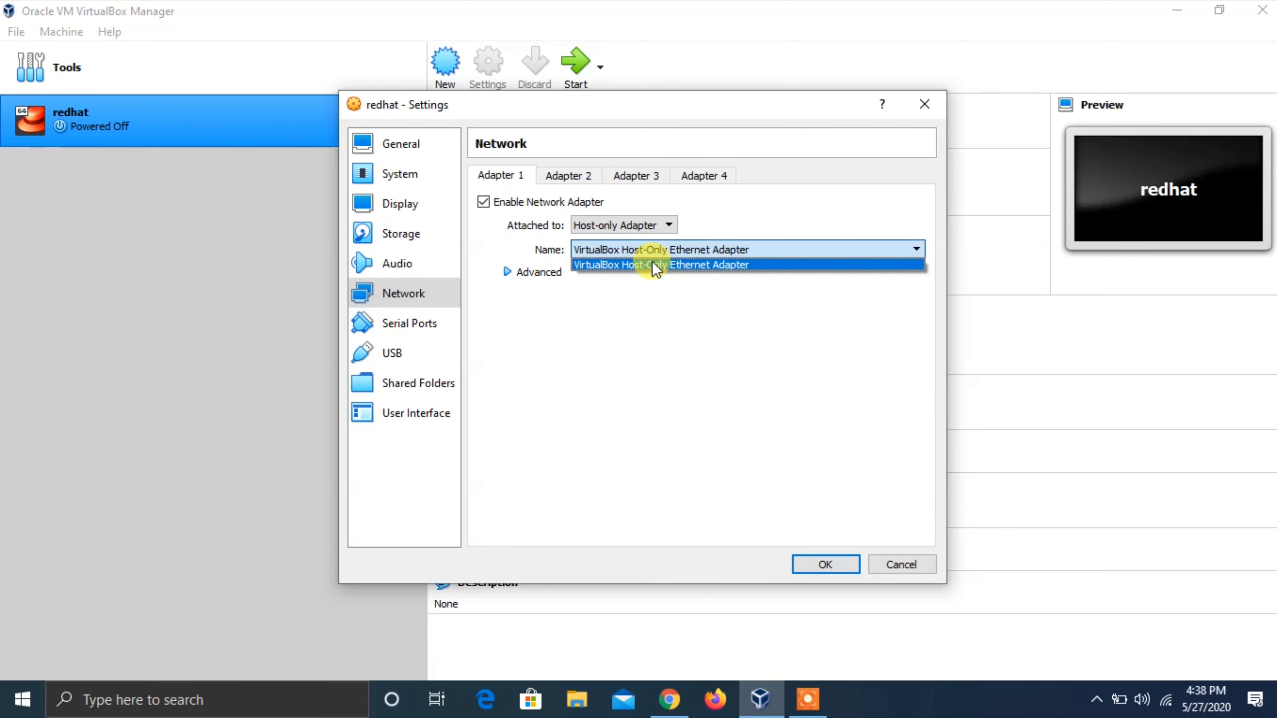
pyautogui.click(652, 265)
pyautogui.click(543, 272)
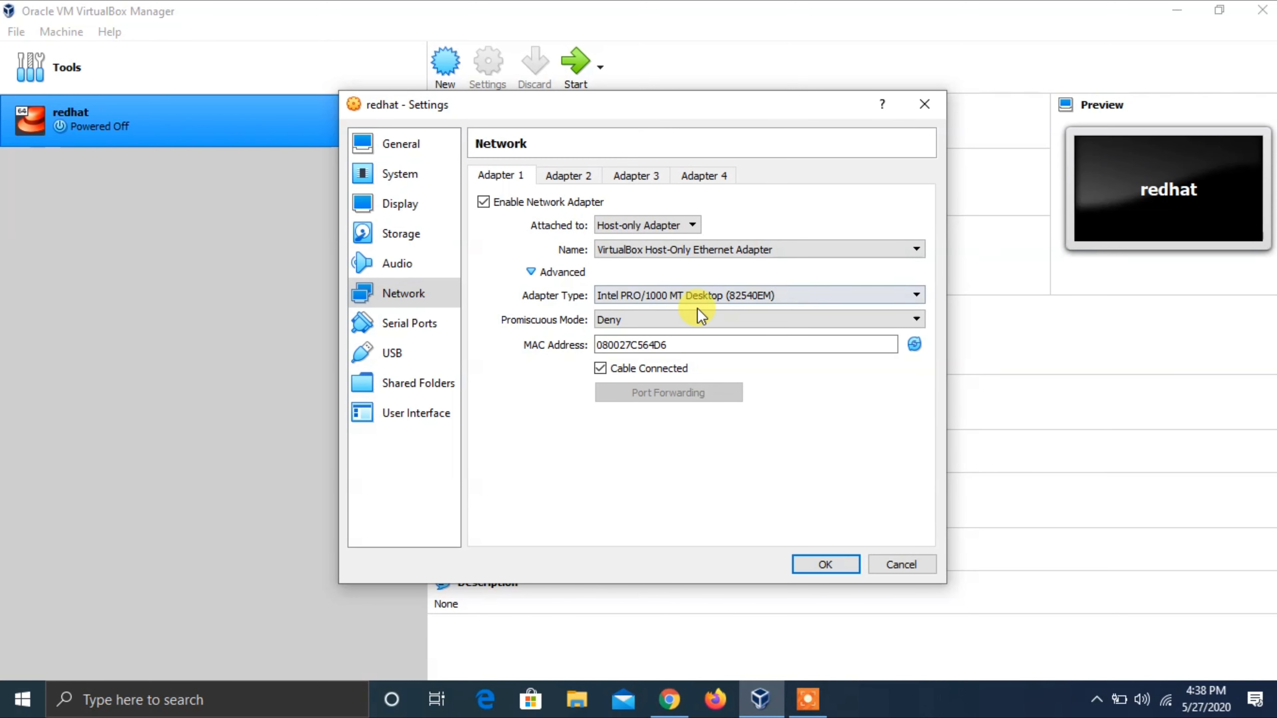
pyautogui.click(711, 295)
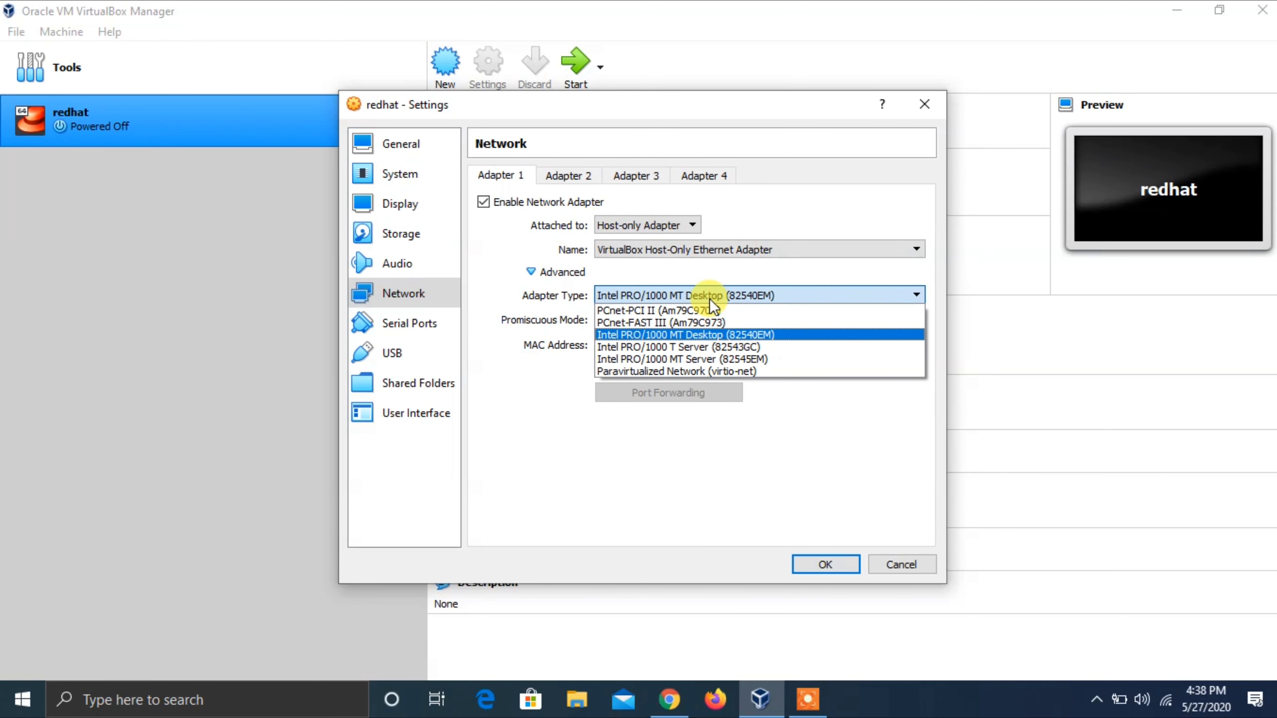
pyautogui.click(710, 296)
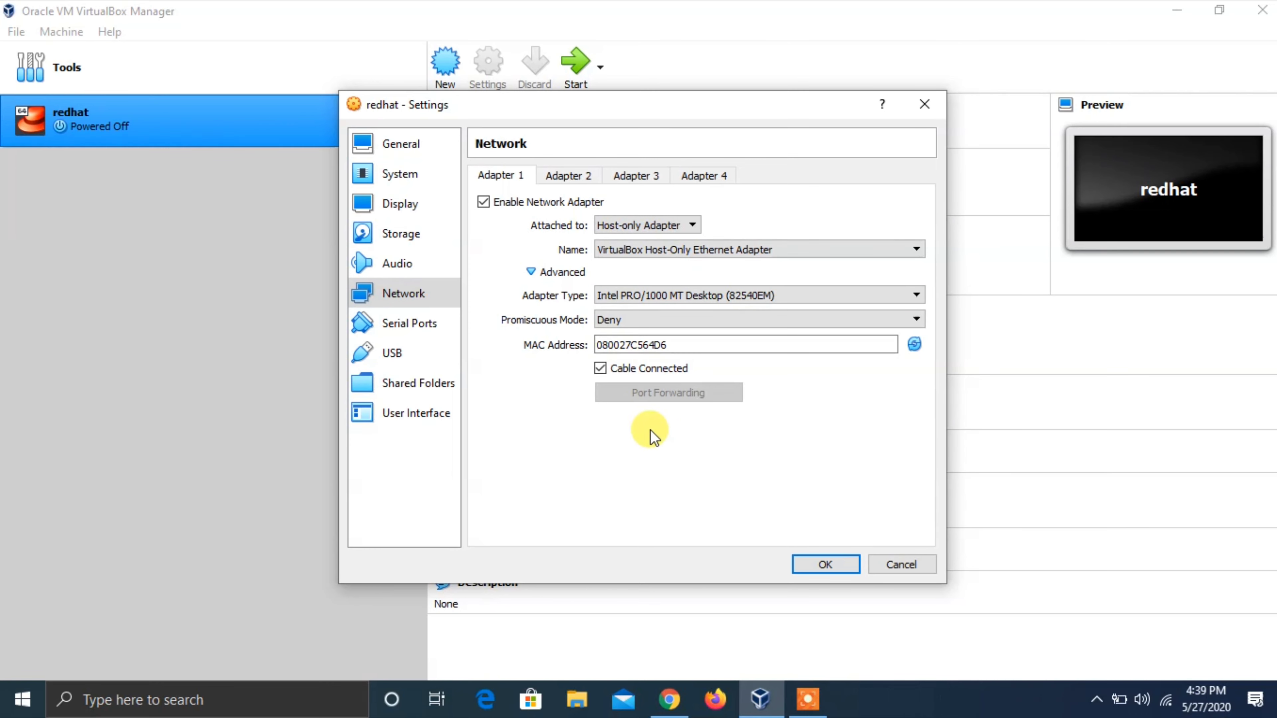
pyautogui.click(410, 327)
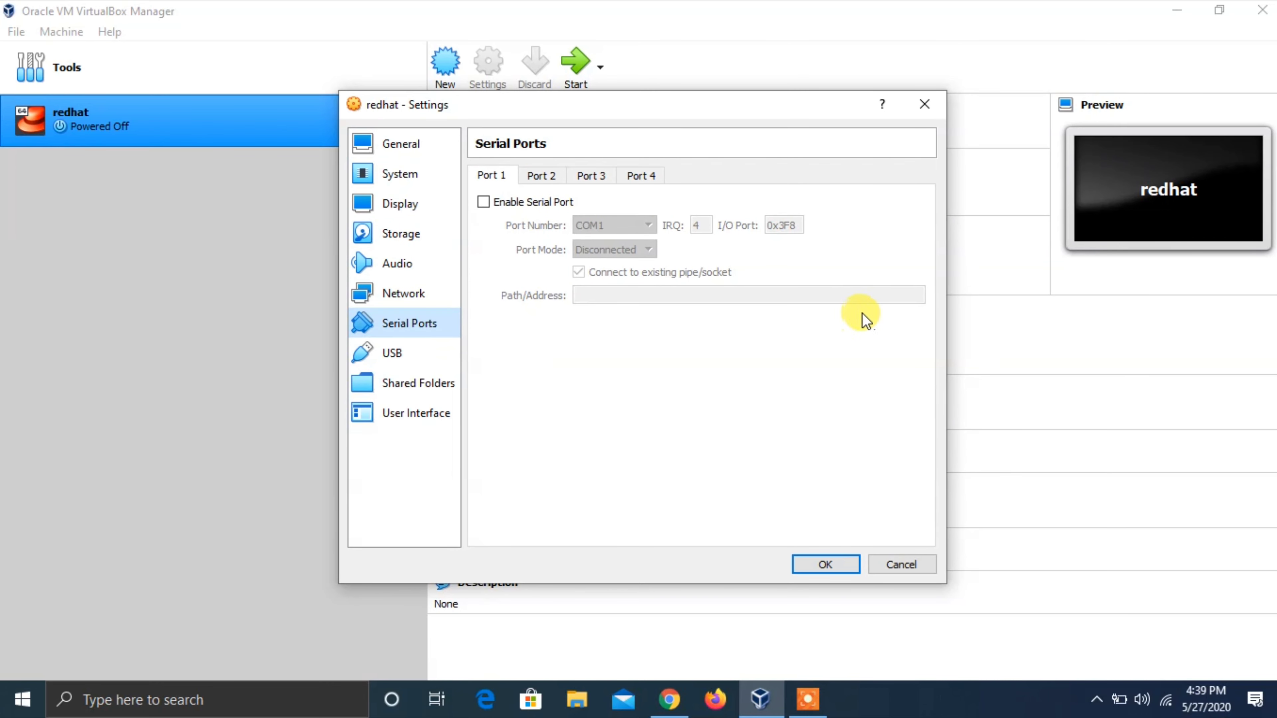
# - Review the USB, Shared Folders and User Interface pages, then save the VM settings with OK
pyautogui.click(419, 355)
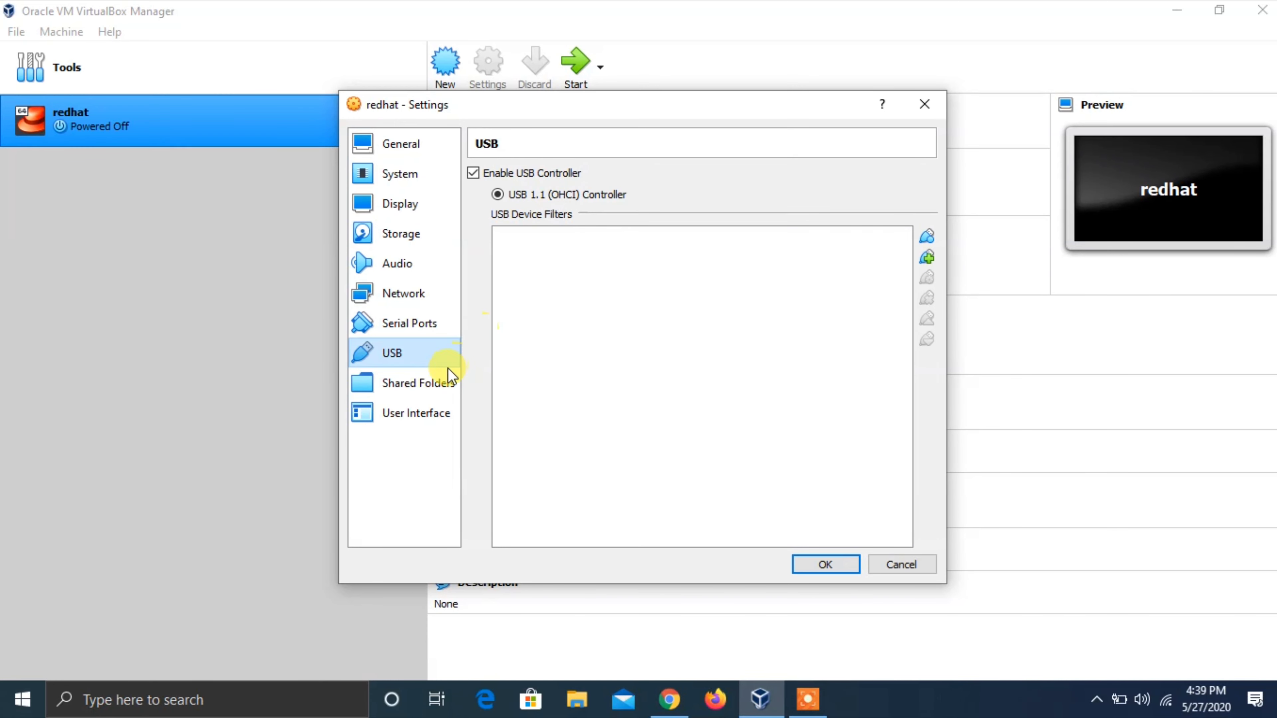
pyautogui.click(437, 383)
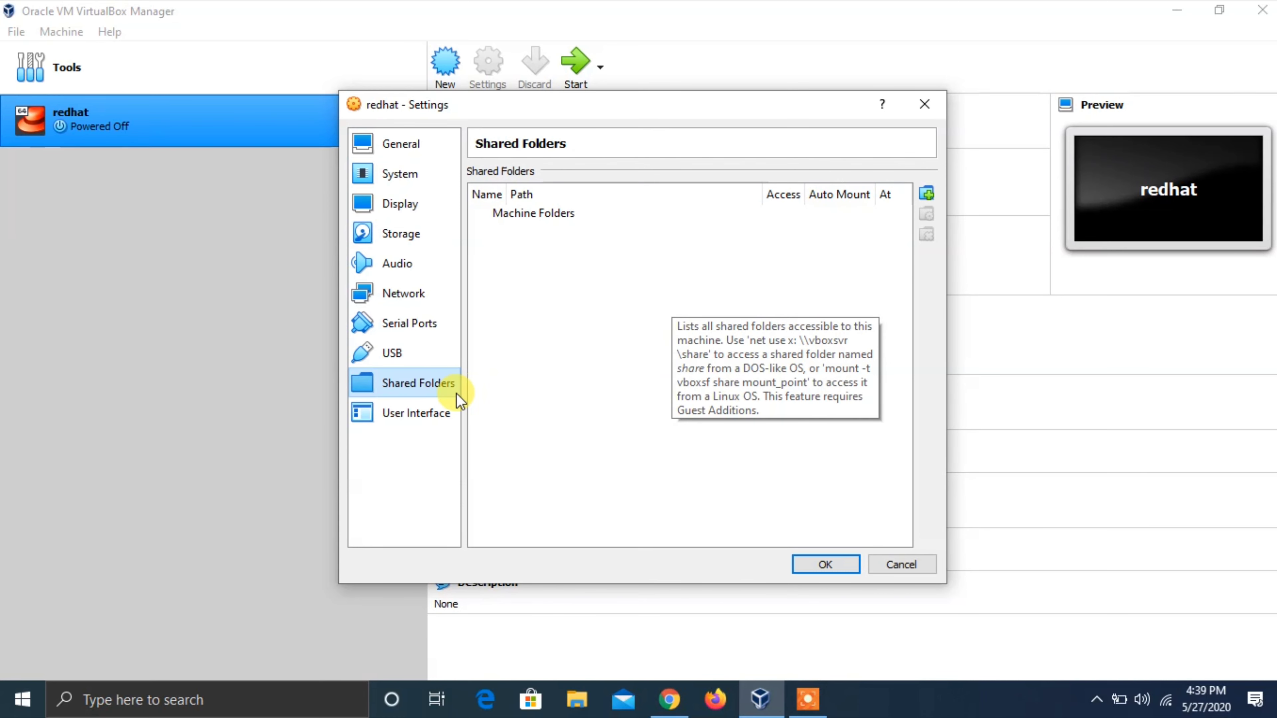
pyautogui.click(436, 415)
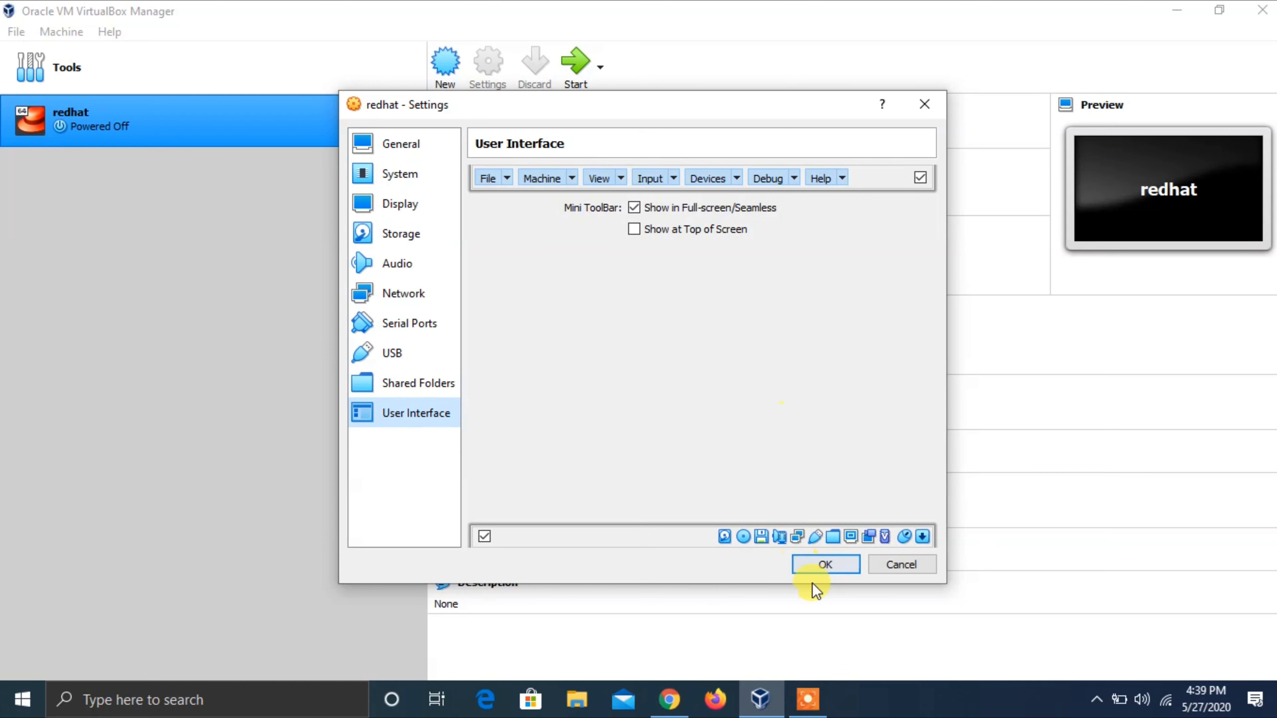
pyautogui.click(825, 565)
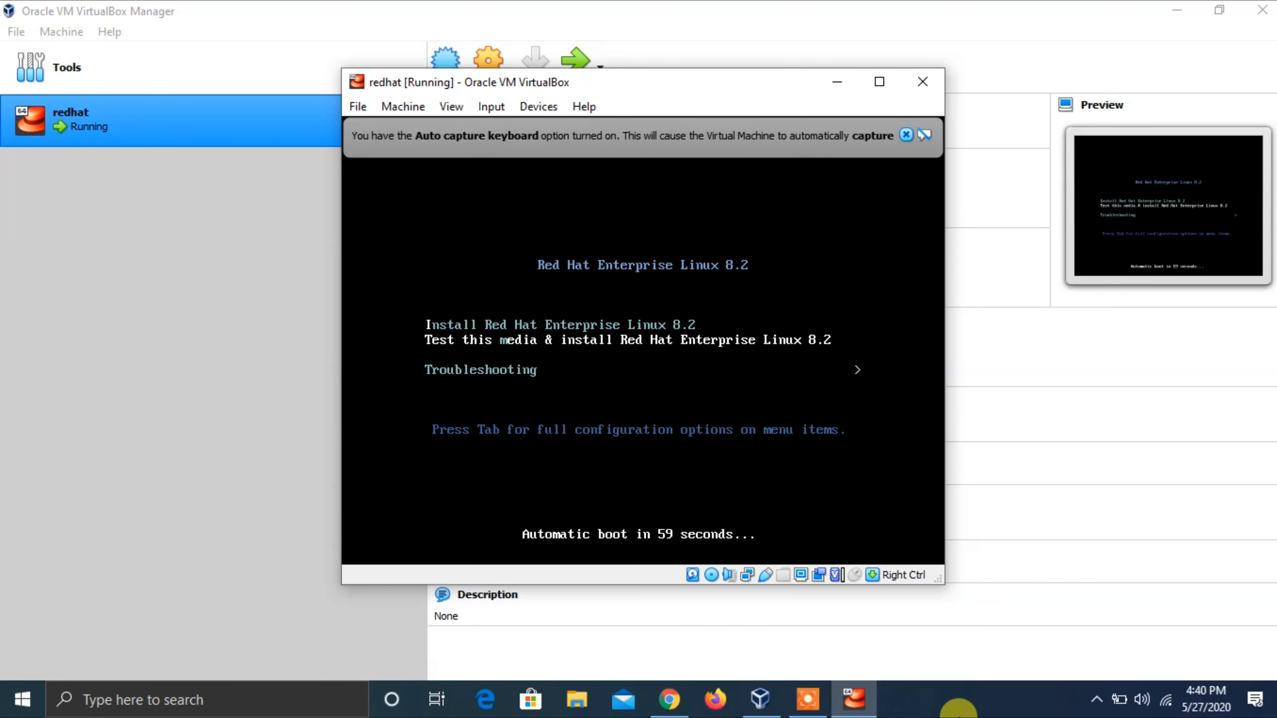
# - Launch the Red Hat Enterprise Linux 8.2 install from the boot menu and maximize the redhat VM window
pyautogui.click(965, 709)
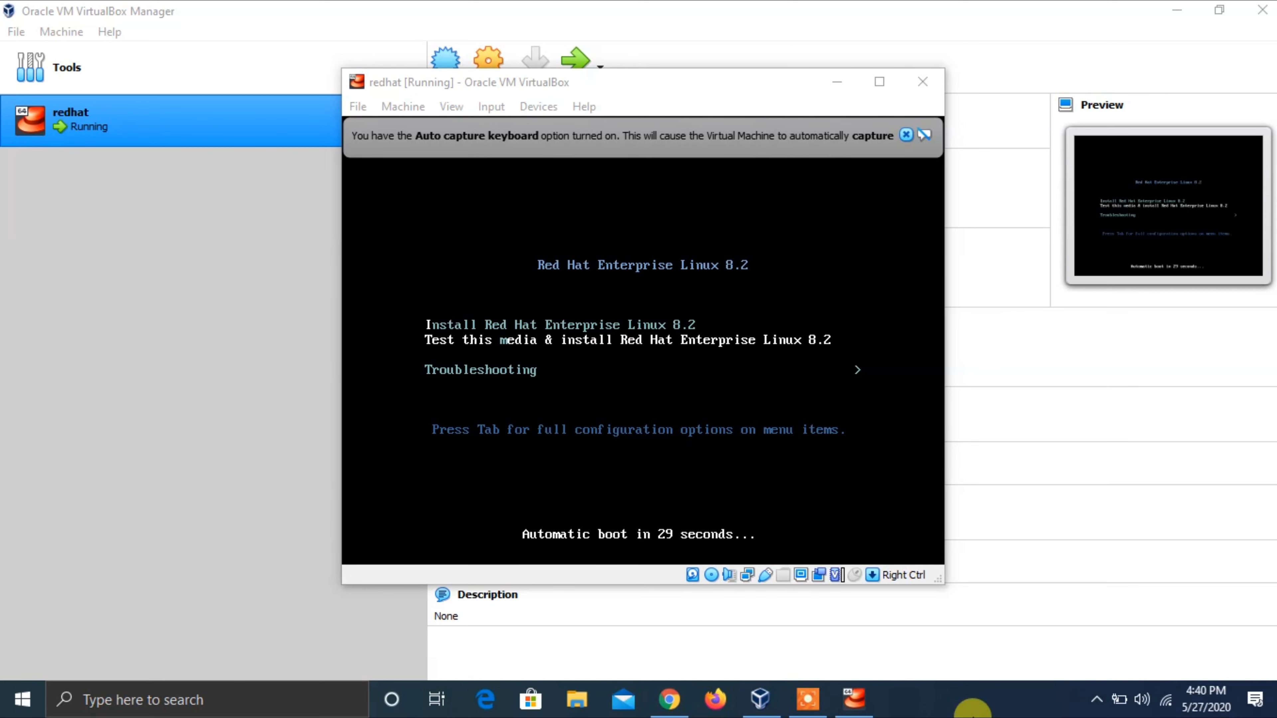
pyautogui.click(686, 83)
pyautogui.press('Down')
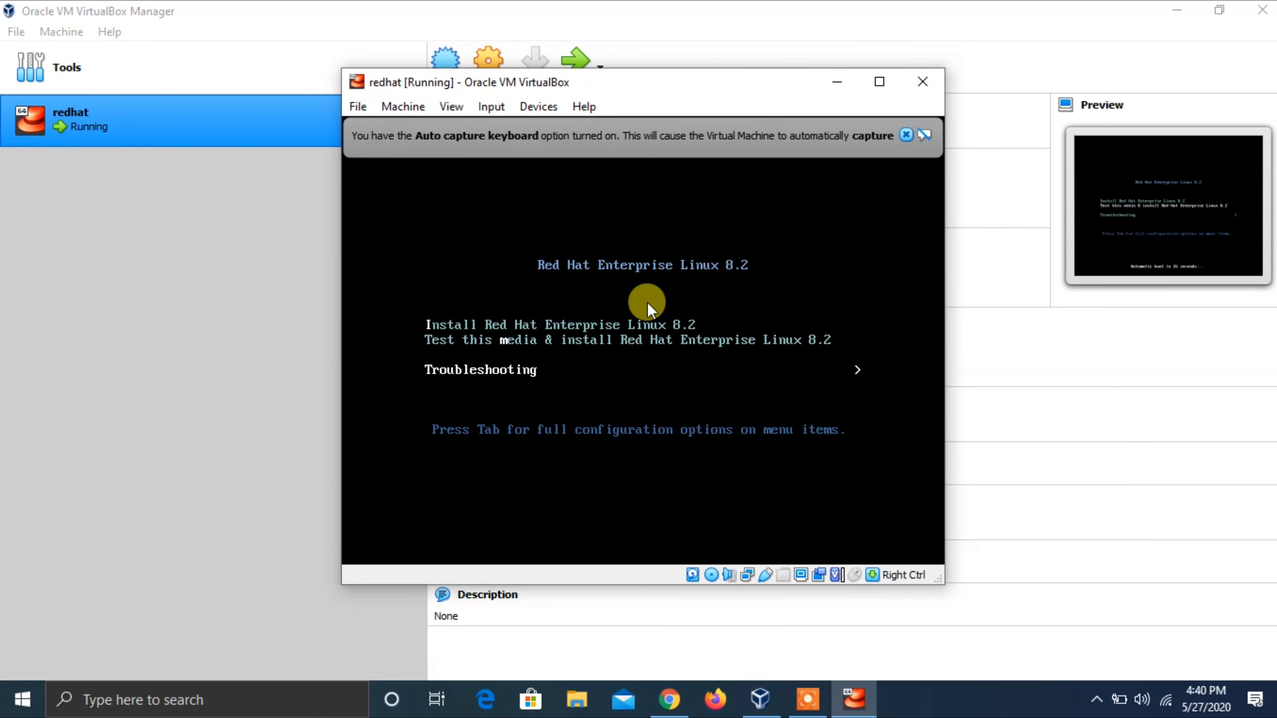
pyautogui.press('Up')
pyautogui.press('Up')
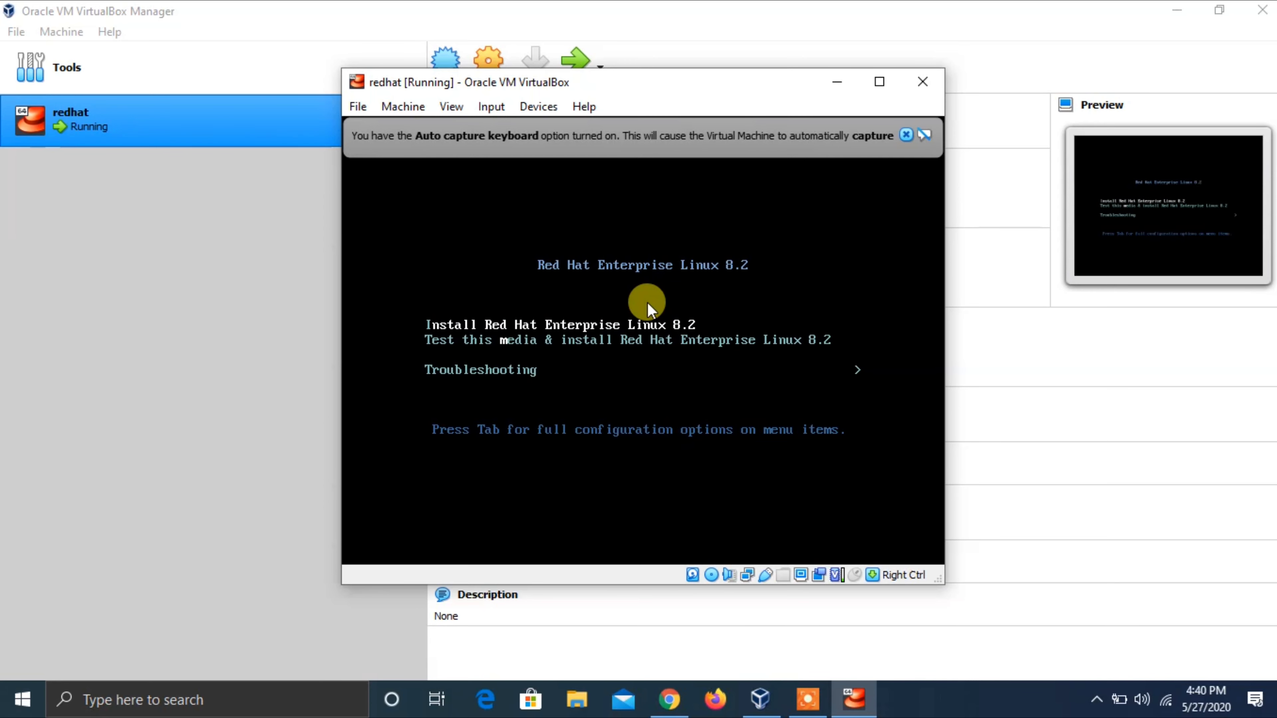
pyautogui.press('Return')
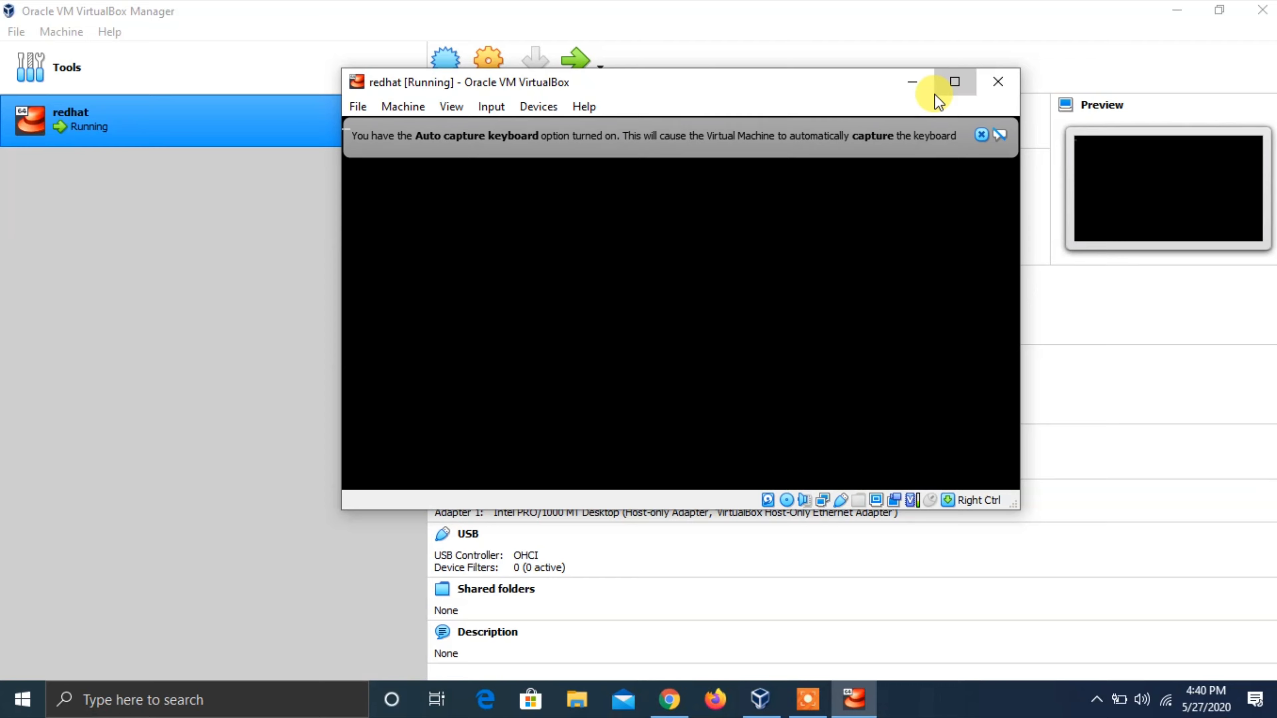
pyautogui.click(948, 87)
pyautogui.click(913, 709)
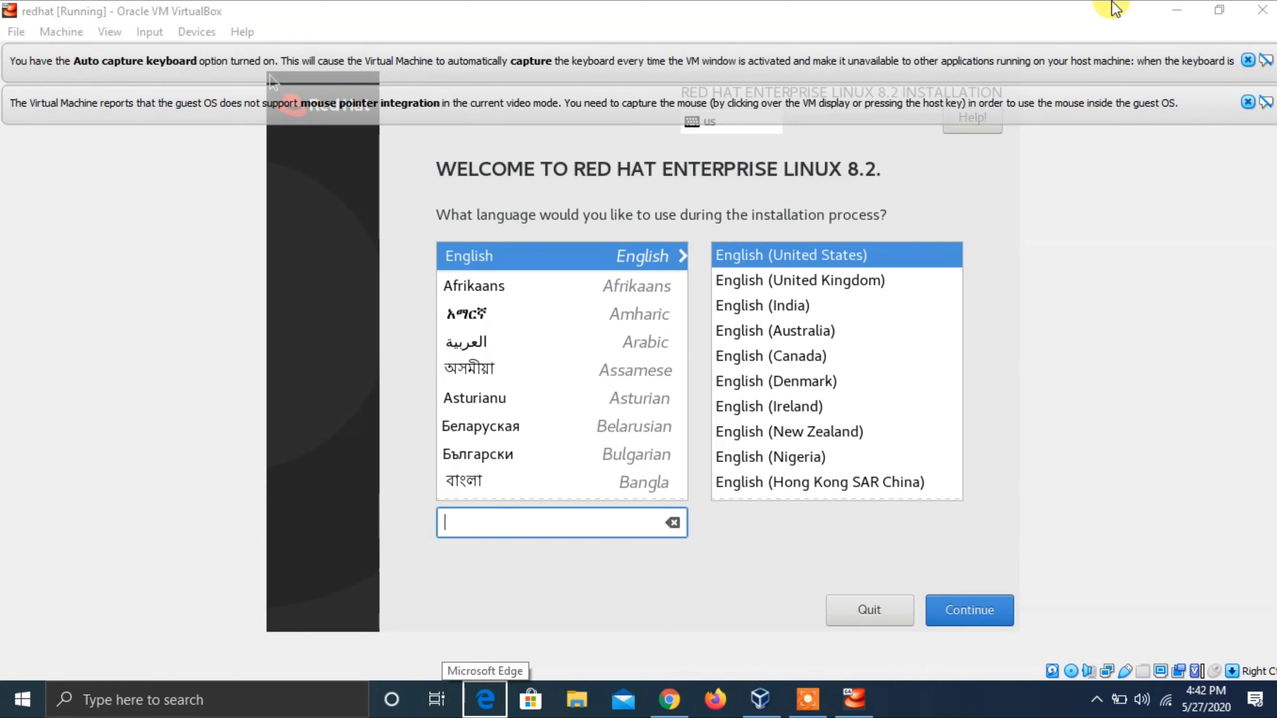
# - Choose English (India) from the English variants in the installer's language list
pyautogui.press('Tab')
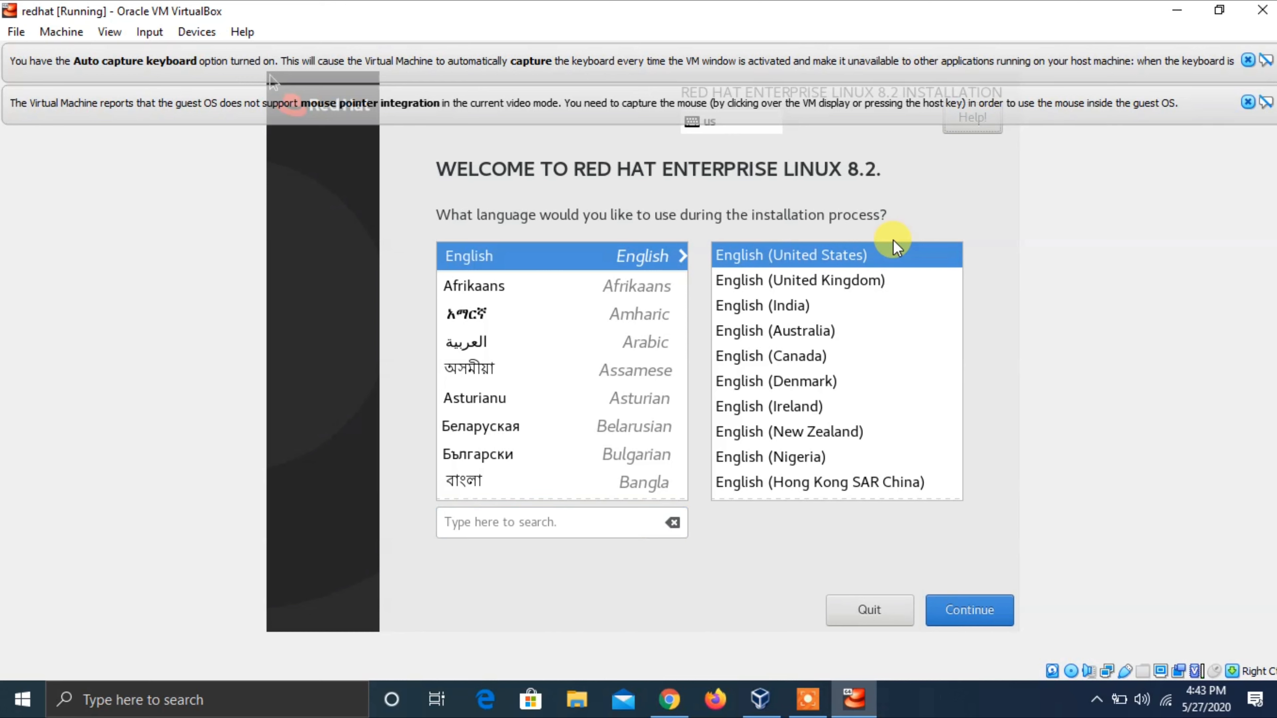
pyautogui.press('Tab')
pyautogui.press('Down')
pyautogui.press('Down')
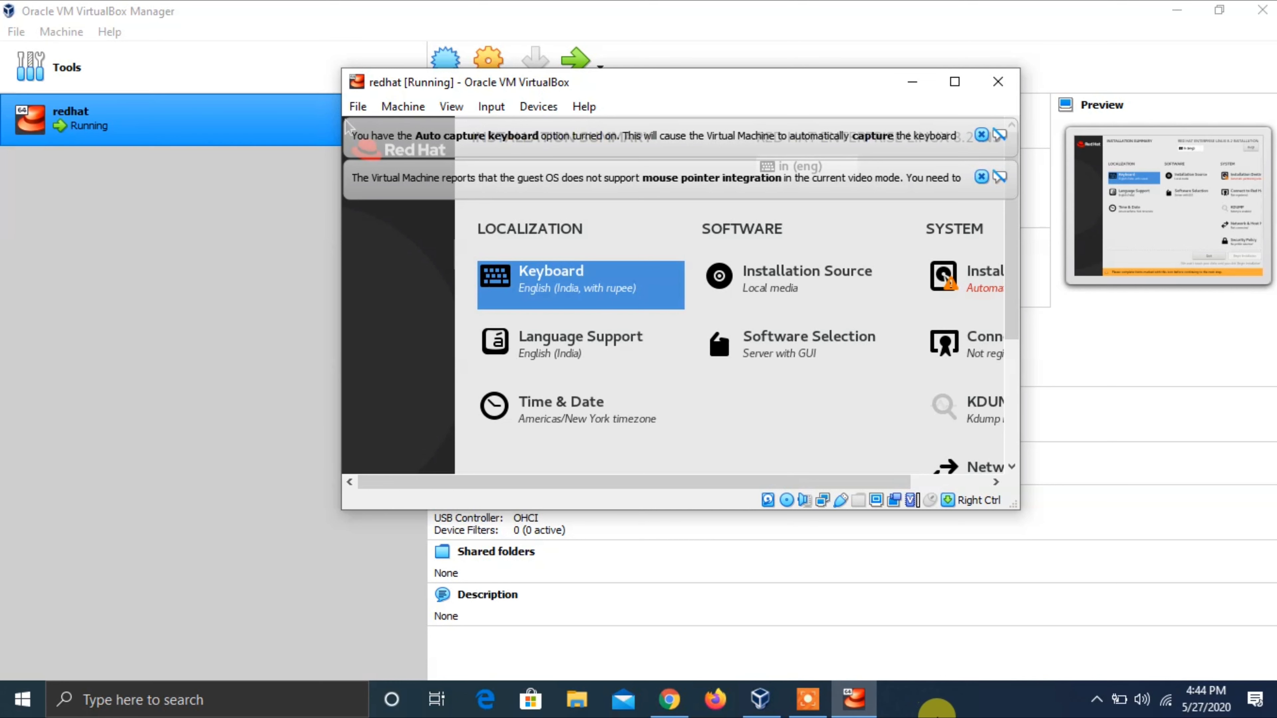
# - Maximize the VM window again and move the summary selection onto Time & Date
pyautogui.click(966, 713)
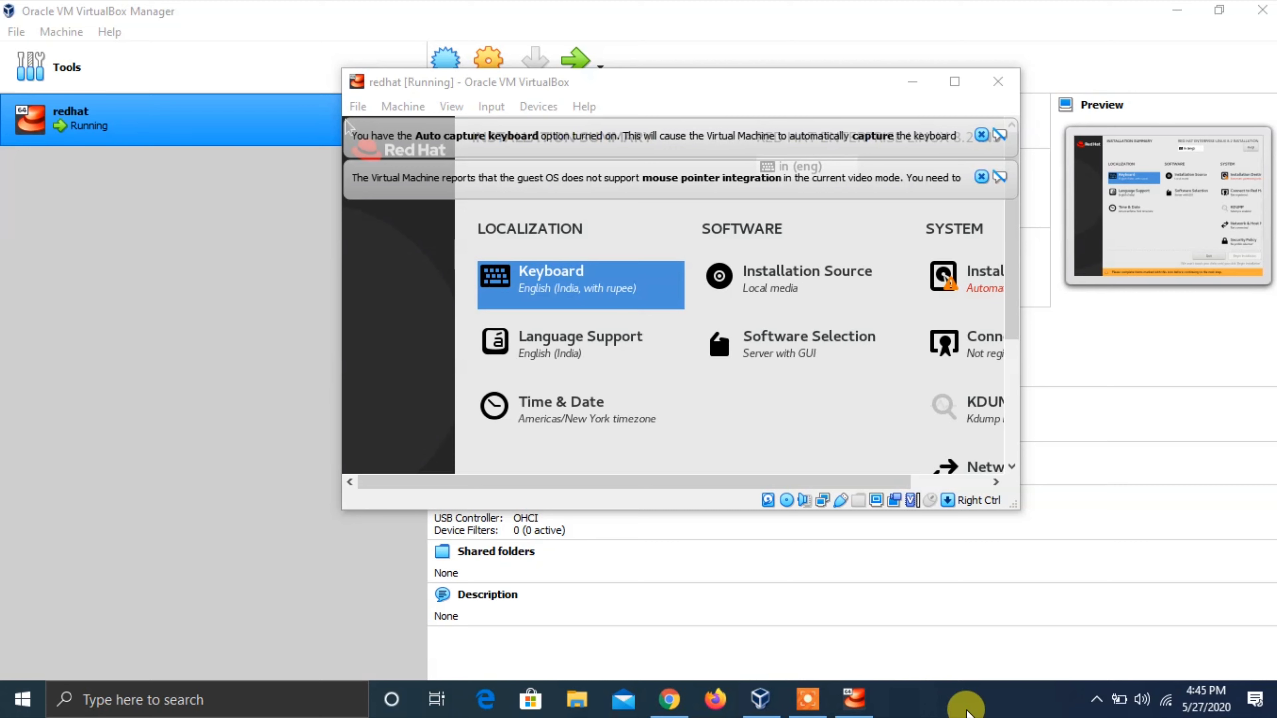
pyautogui.click(955, 82)
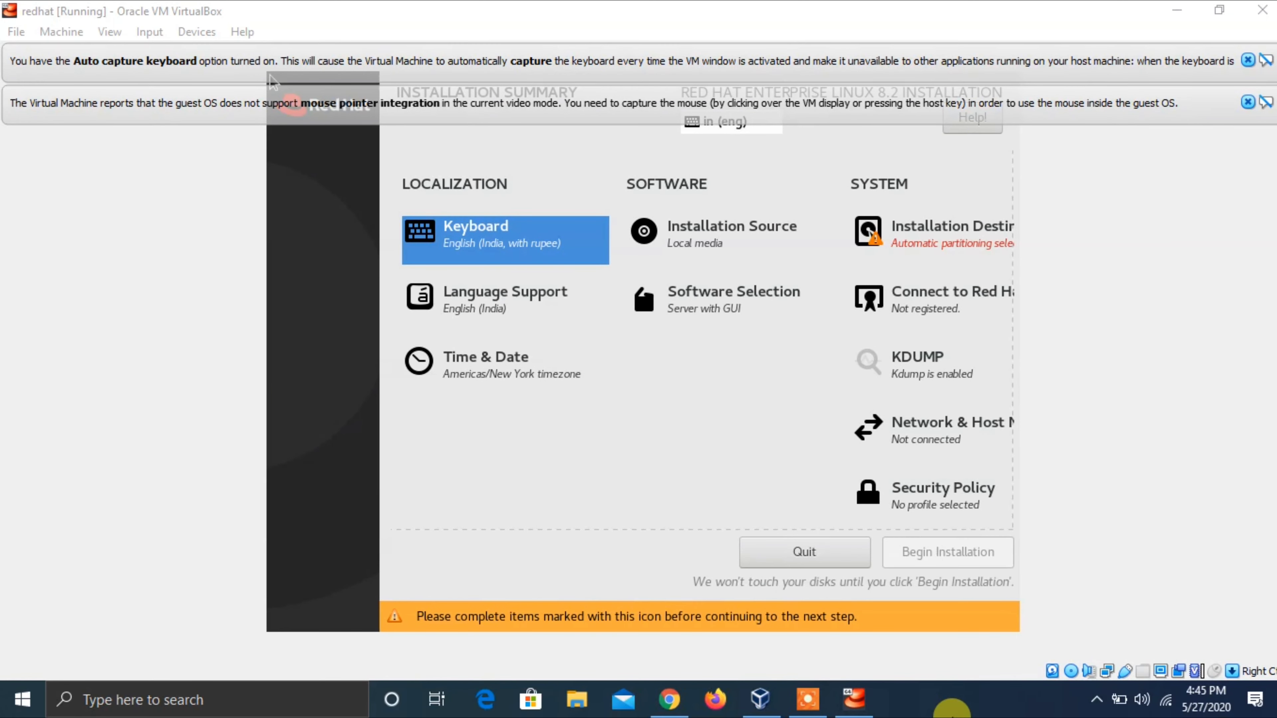
pyautogui.click(959, 8)
pyautogui.press('Right')
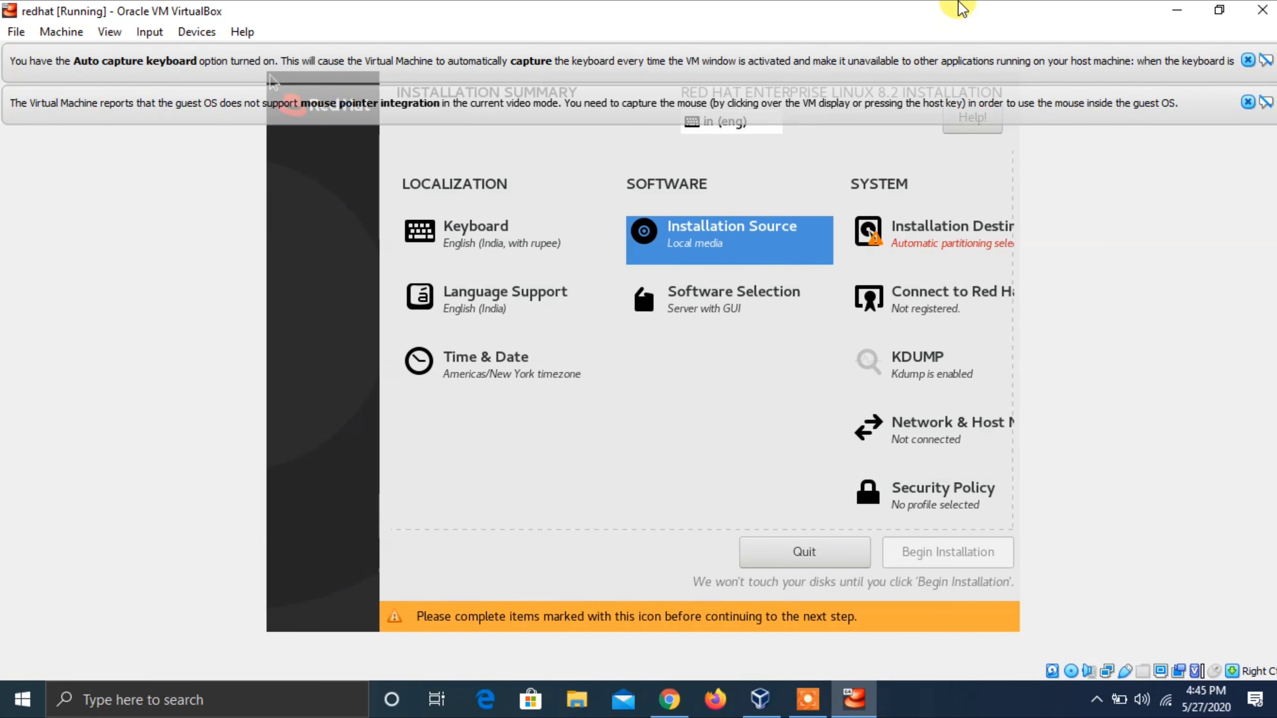
pyautogui.press('Down')
pyautogui.press('Left')
pyautogui.press('Down')
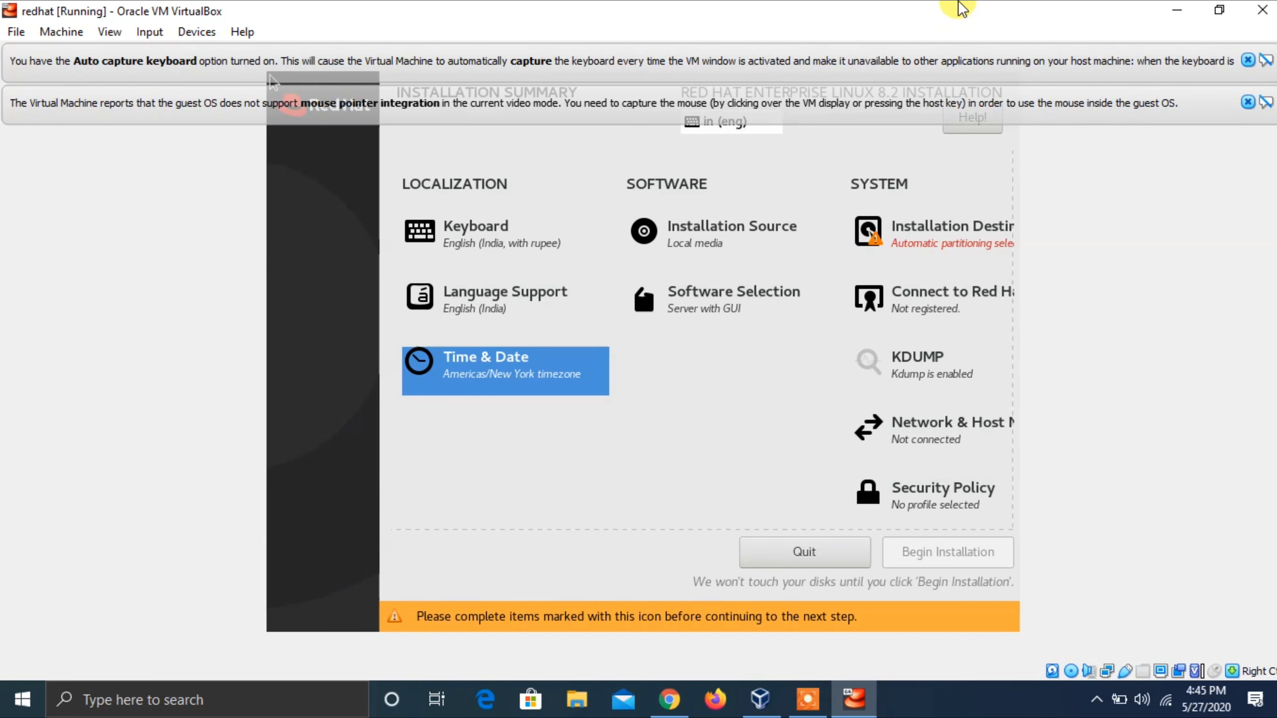
# - Open Time & Date, dismiss the two VirtualBox notices, and set the Region to Australia
pyautogui.press('Return')
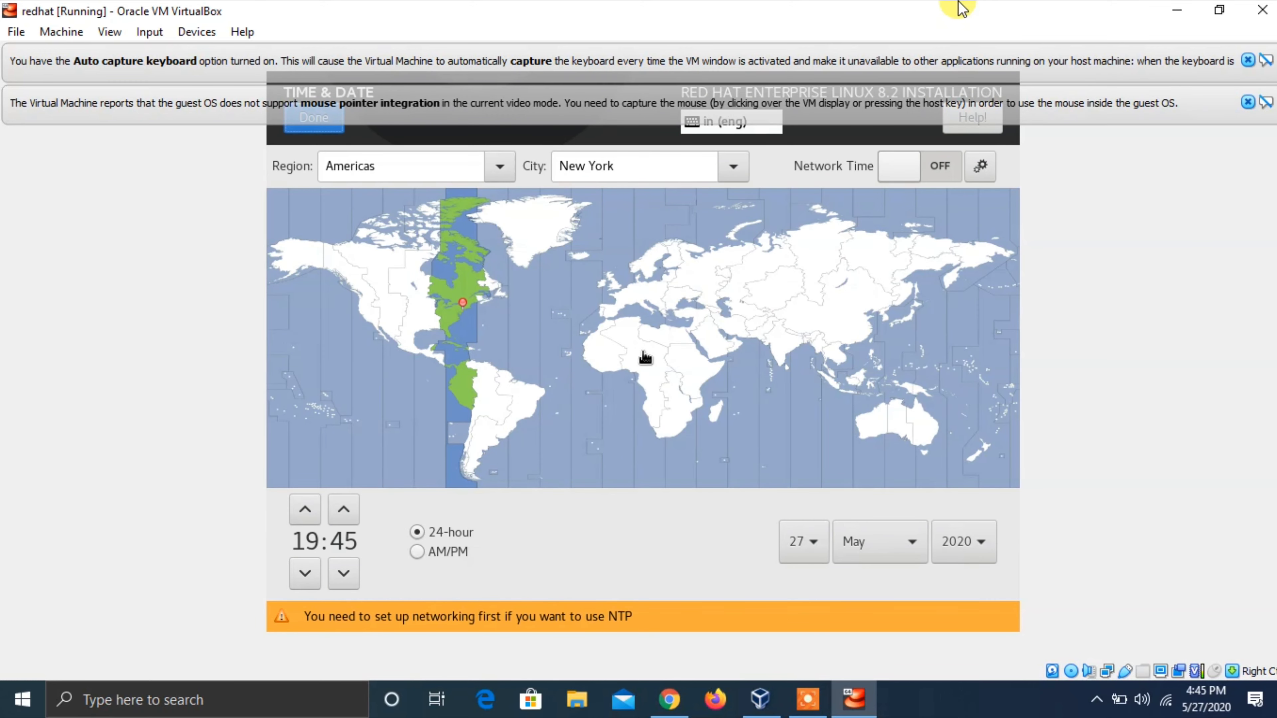
pyautogui.press('Tab')
pyautogui.press('Tab')
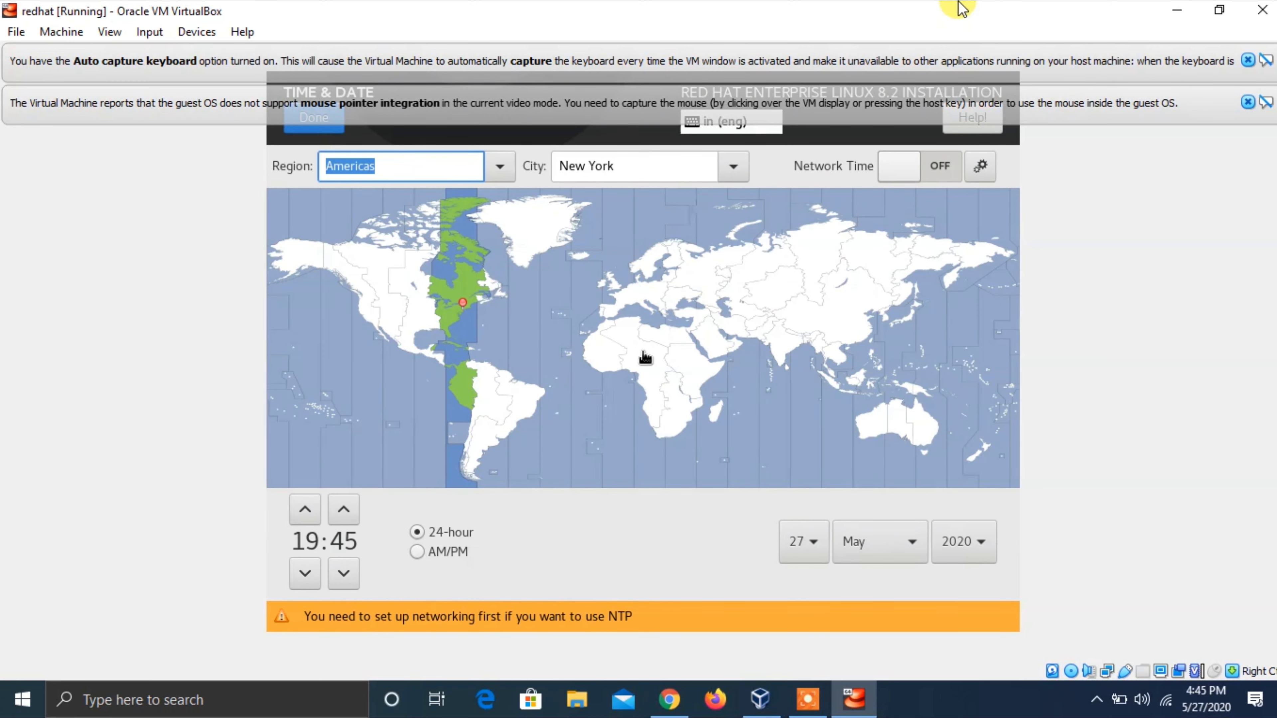
pyautogui.click(1248, 61)
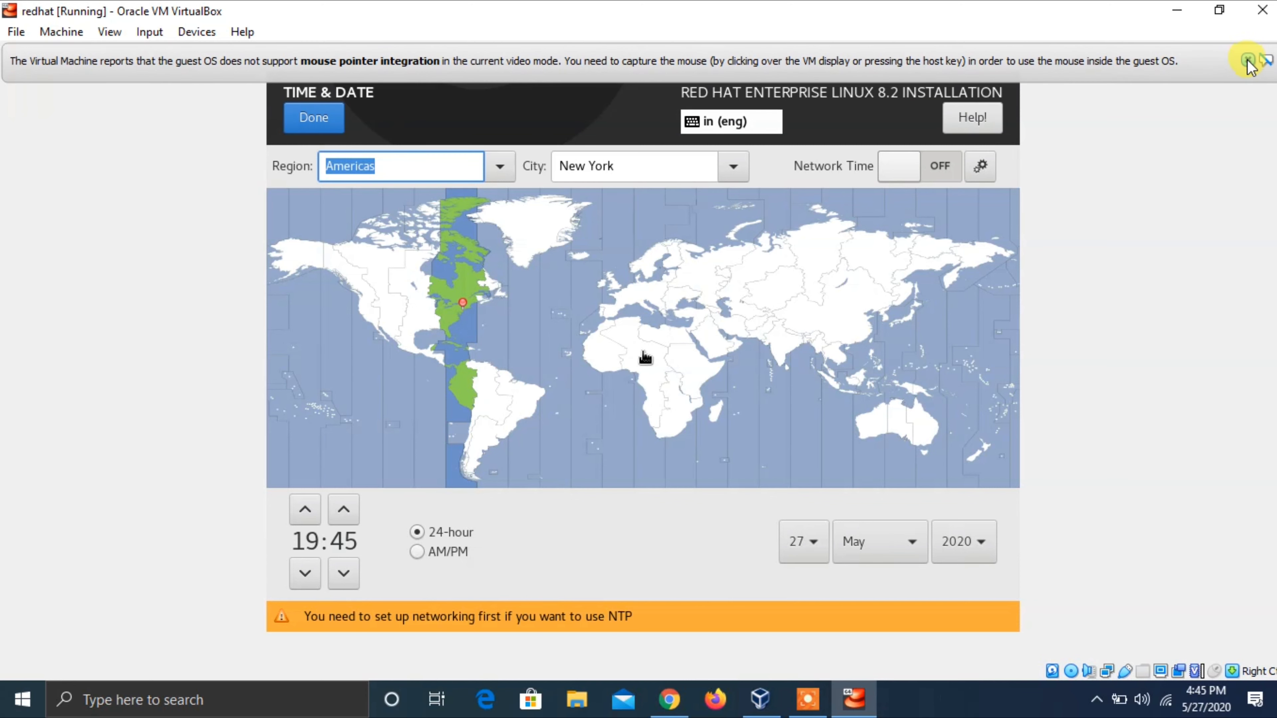
pyautogui.click(1248, 61)
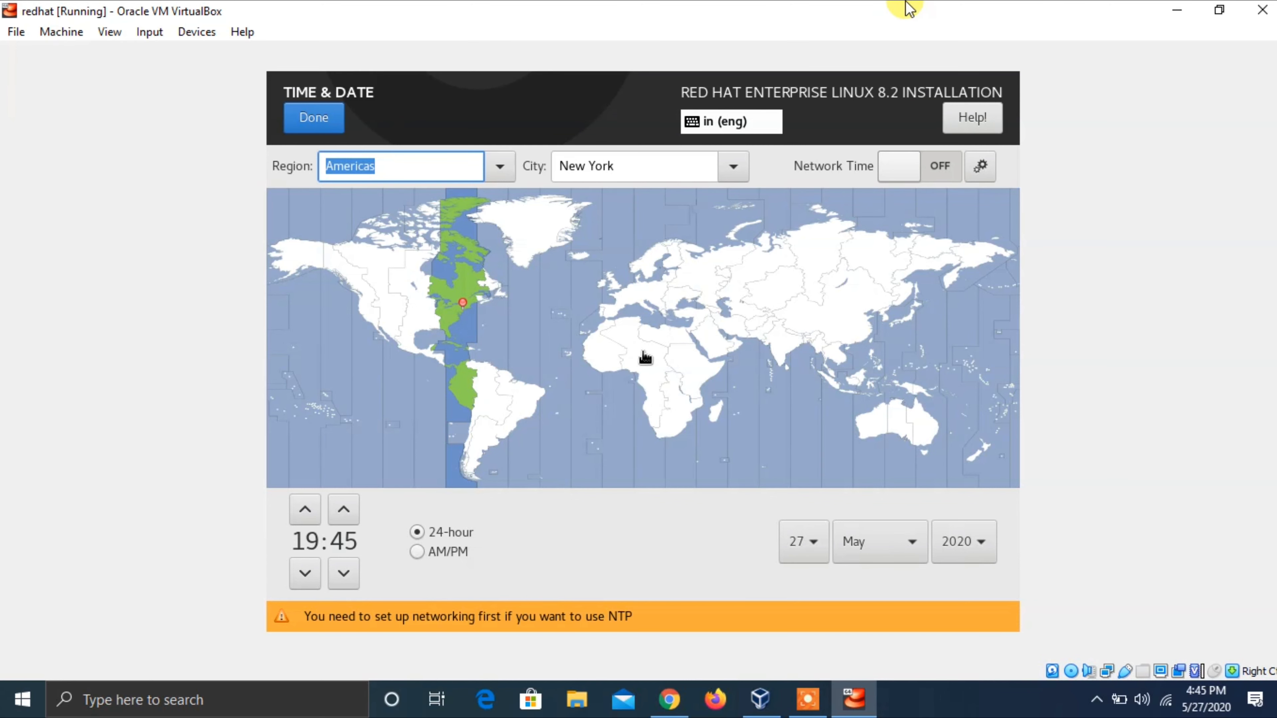
pyautogui.write('a')
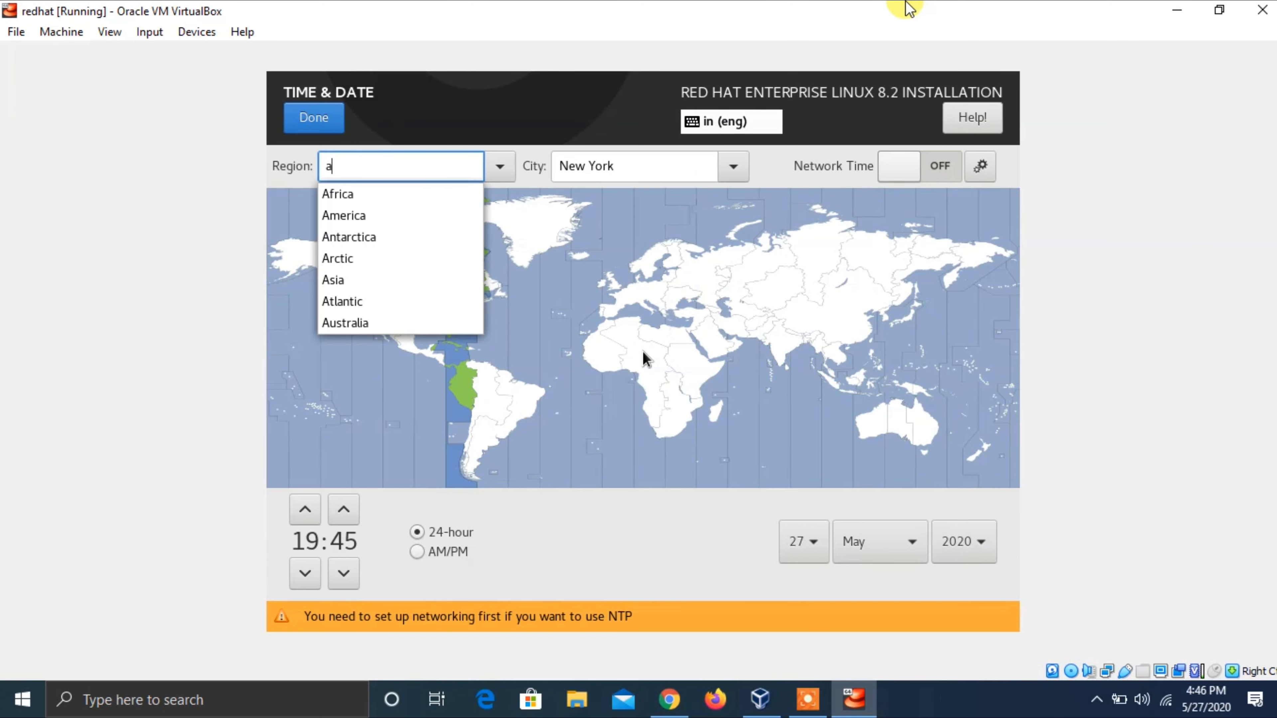
pyautogui.press('BackSpace')
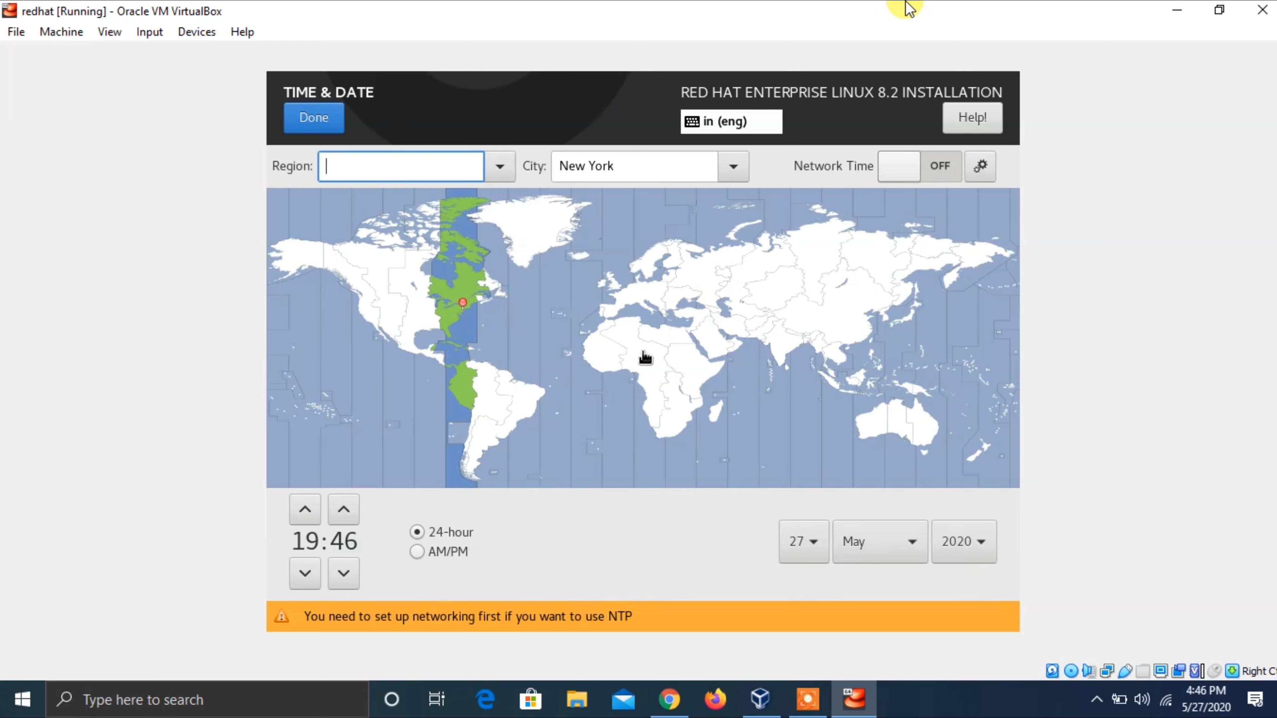
pyautogui.write('i')
pyautogui.press('BackSpace')
pyautogui.write('a')
pyautogui.press('Down')
pyautogui.press('Down')
pyautogui.press('Down')
pyautogui.press('Down')
pyautogui.press('Down')
pyautogui.press('Down')
pyautogui.press('Down')
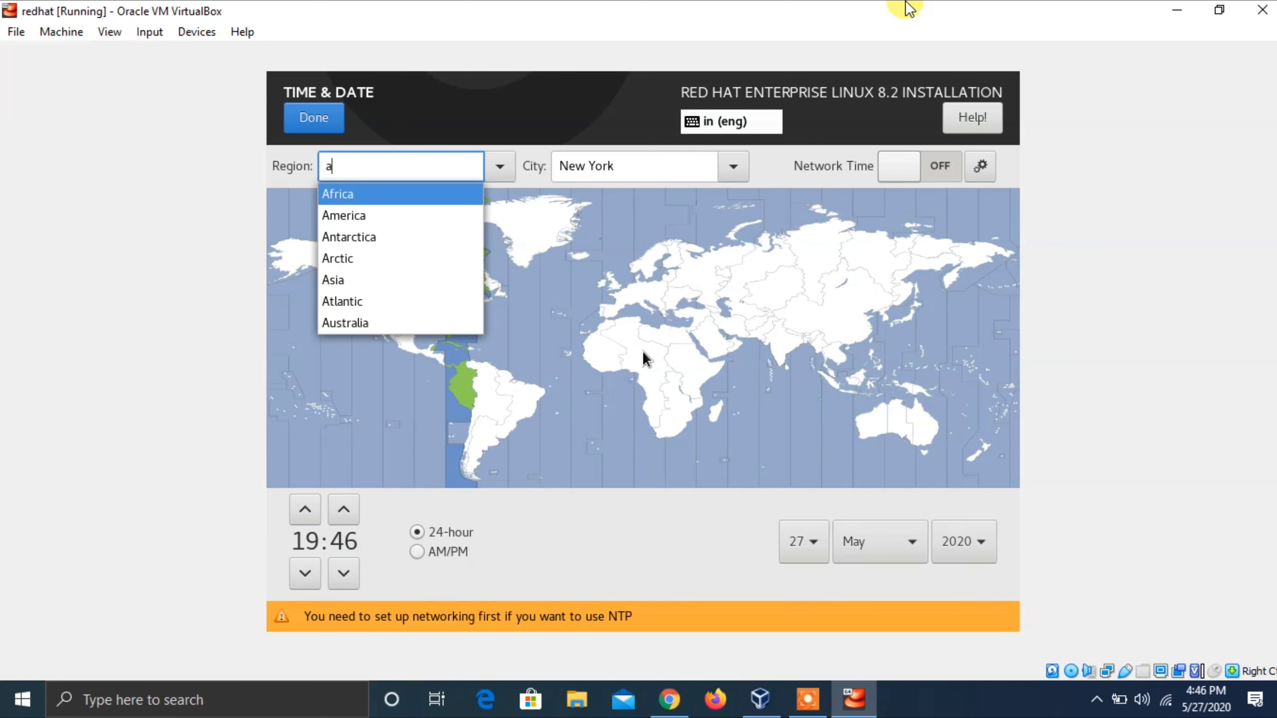
pyautogui.press('Return')
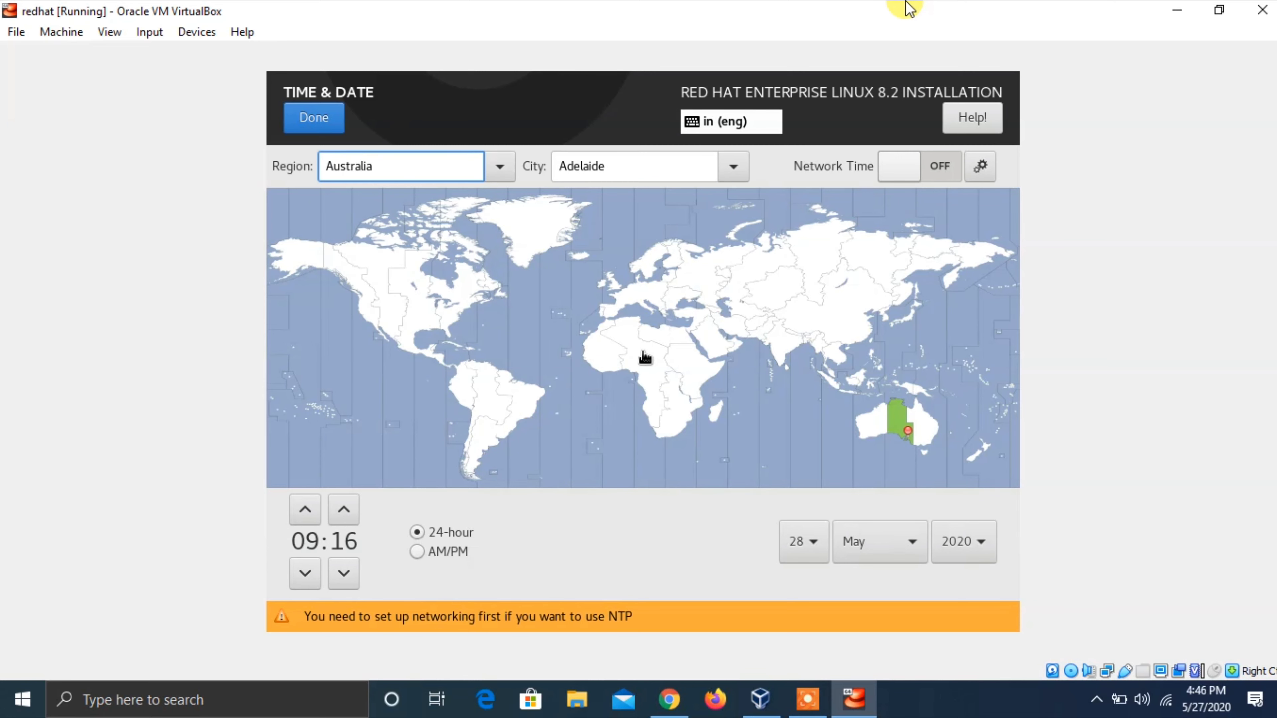
# - Set the City to Melbourne and confirm the Australia/Melbourne time zone
pyautogui.press('Tab')
pyautogui.press('Tab')
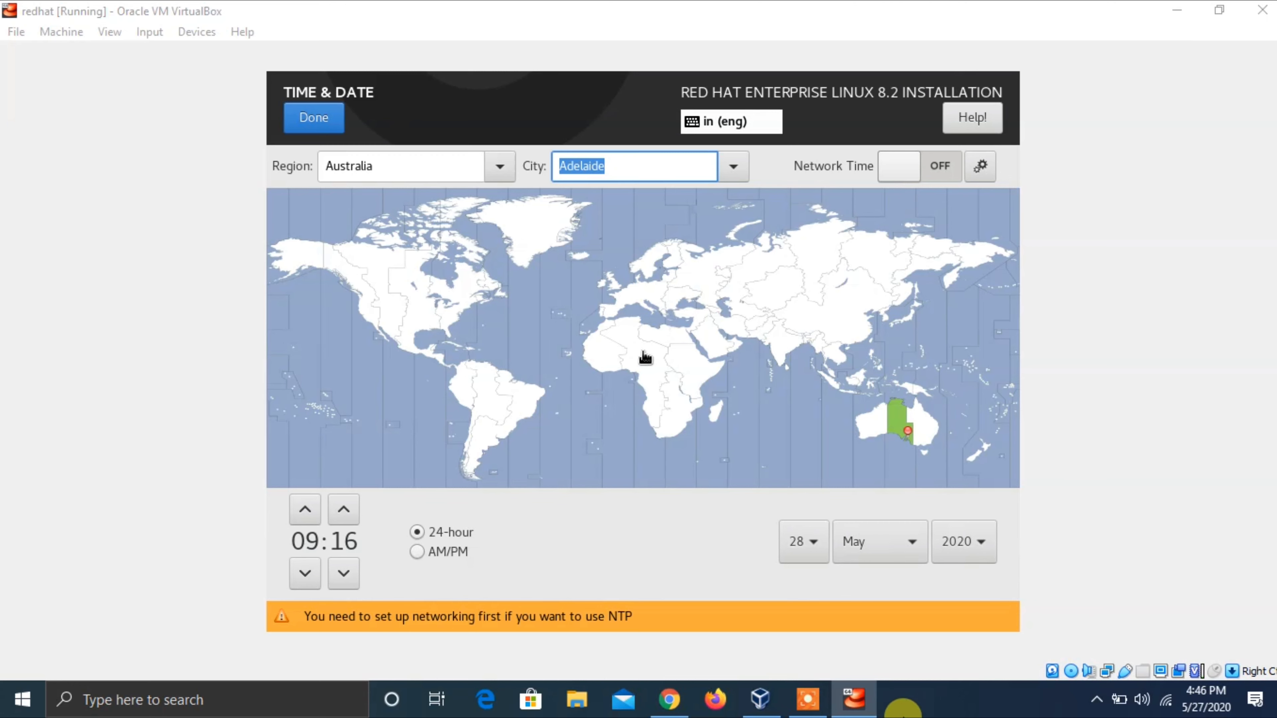
pyautogui.write('Melbourne')
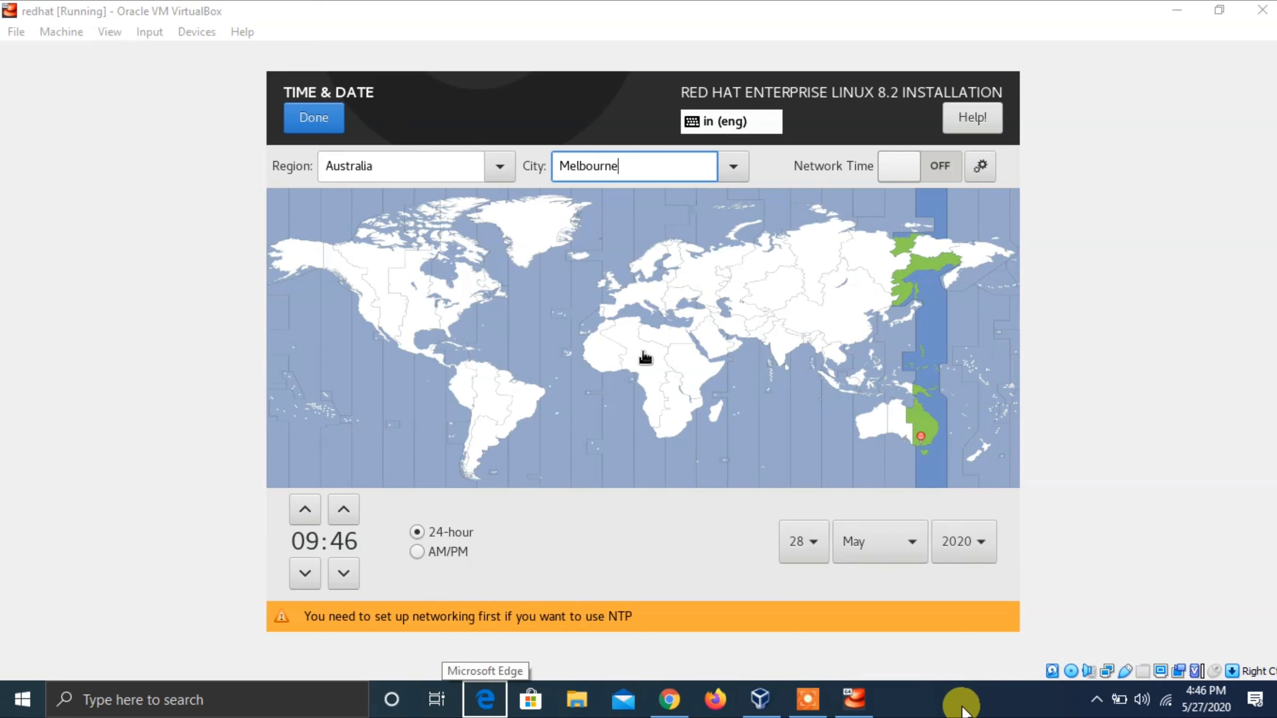
pyautogui.click(1012, 8)
pyautogui.press('Tab')
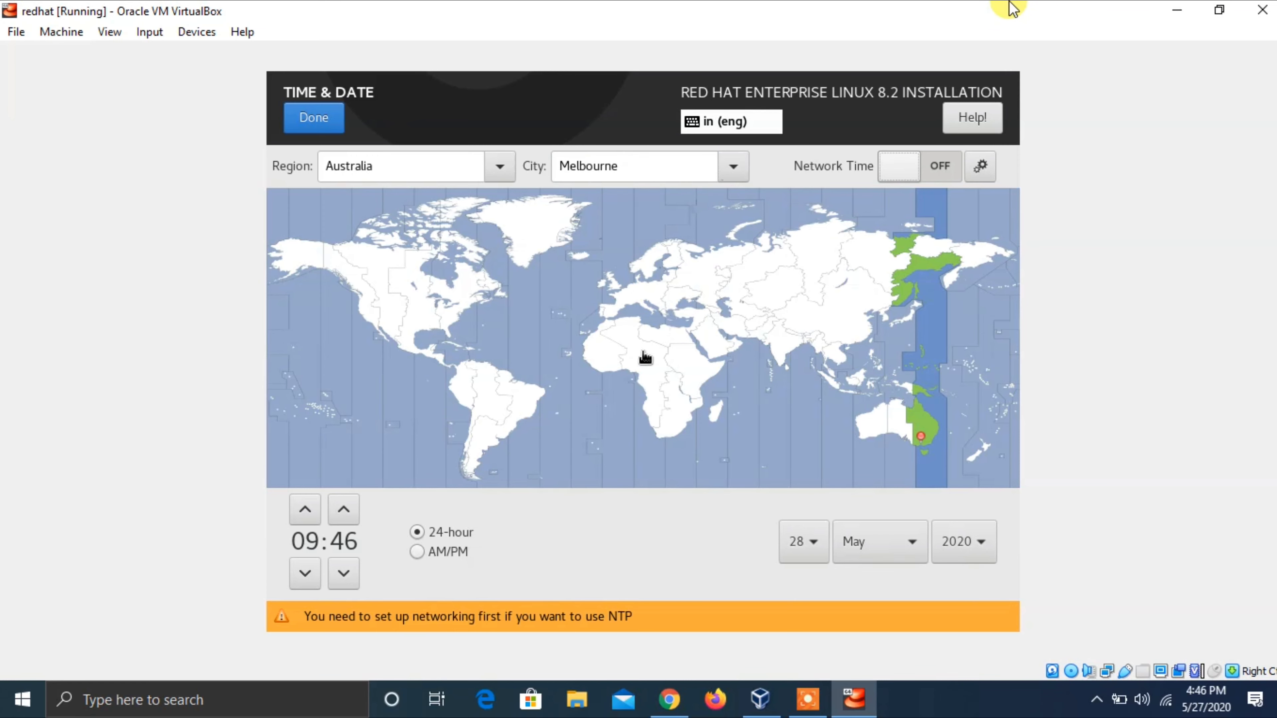
pyautogui.press('Tab')
pyautogui.press('Tab')
pyautogui.press('Tab')
pyautogui.press('Tab')
pyautogui.press('Tab')
pyautogui.press('Tab')
pyautogui.press('Tab')
pyautogui.press('Tab')
pyautogui.press('Tab')
pyautogui.press('Tab')
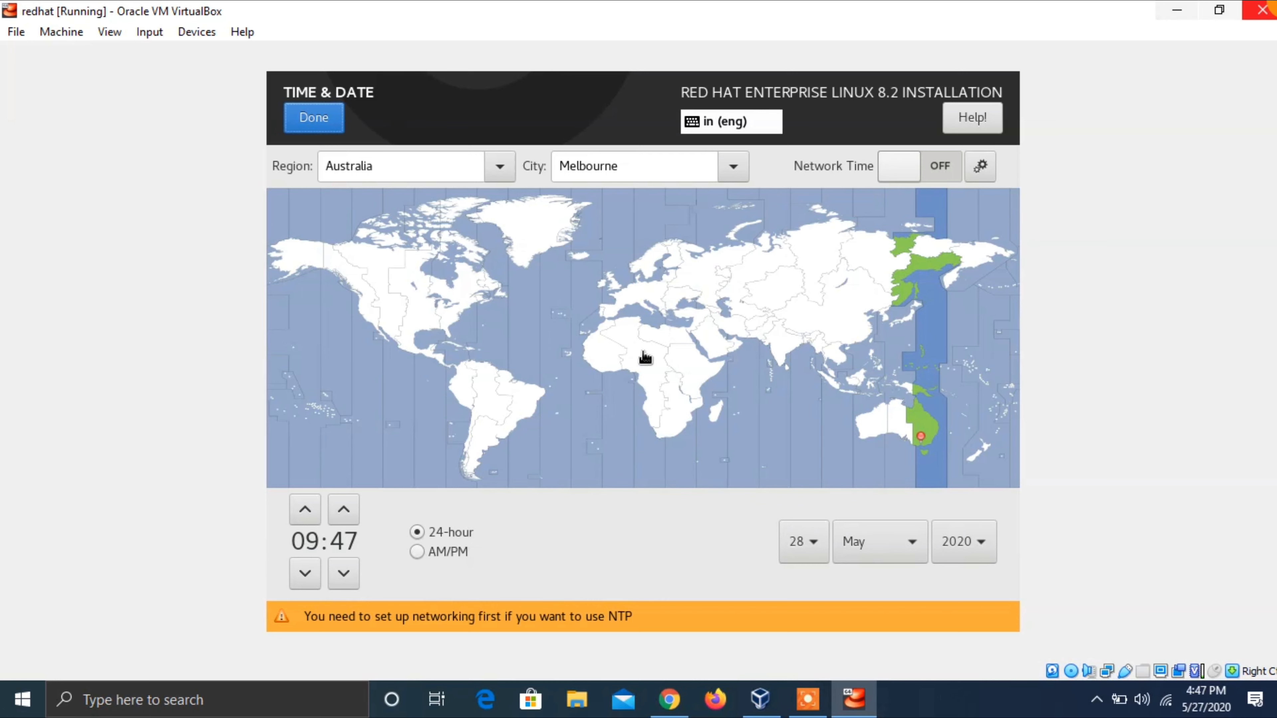
pyautogui.press('Tab')
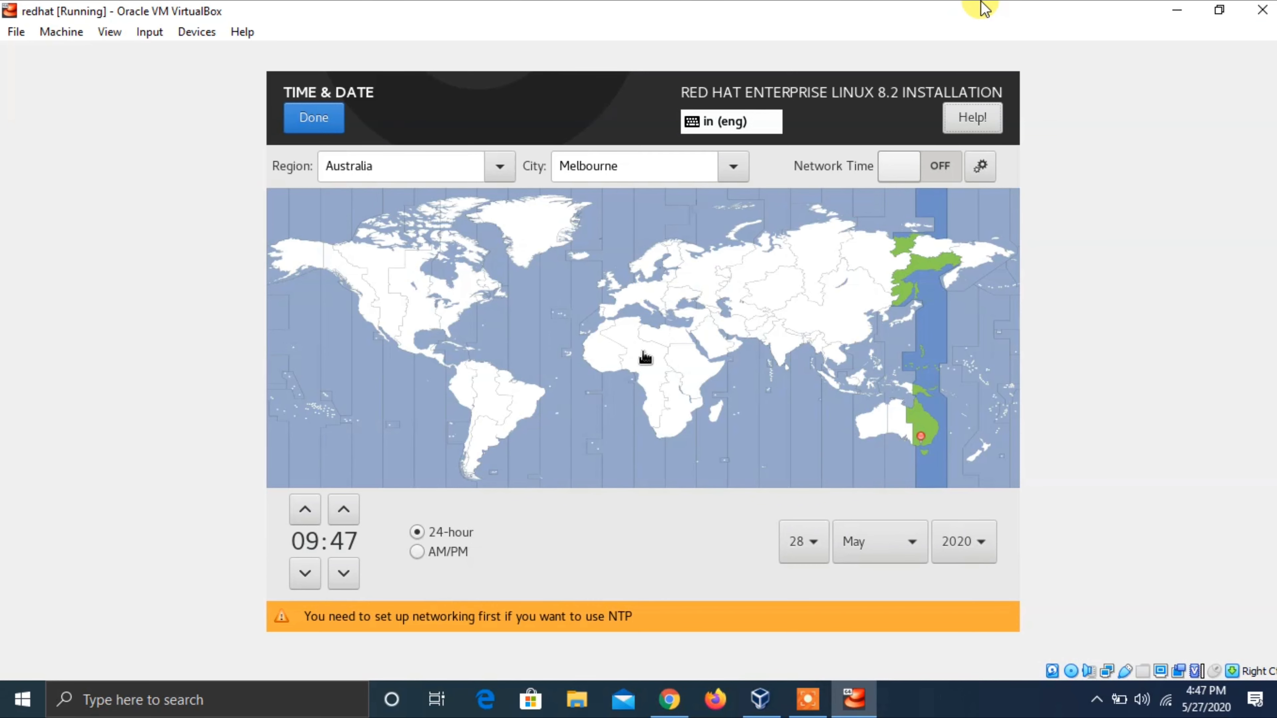
pyautogui.hotkey('shift', 'Tab')
pyautogui.press('Return')
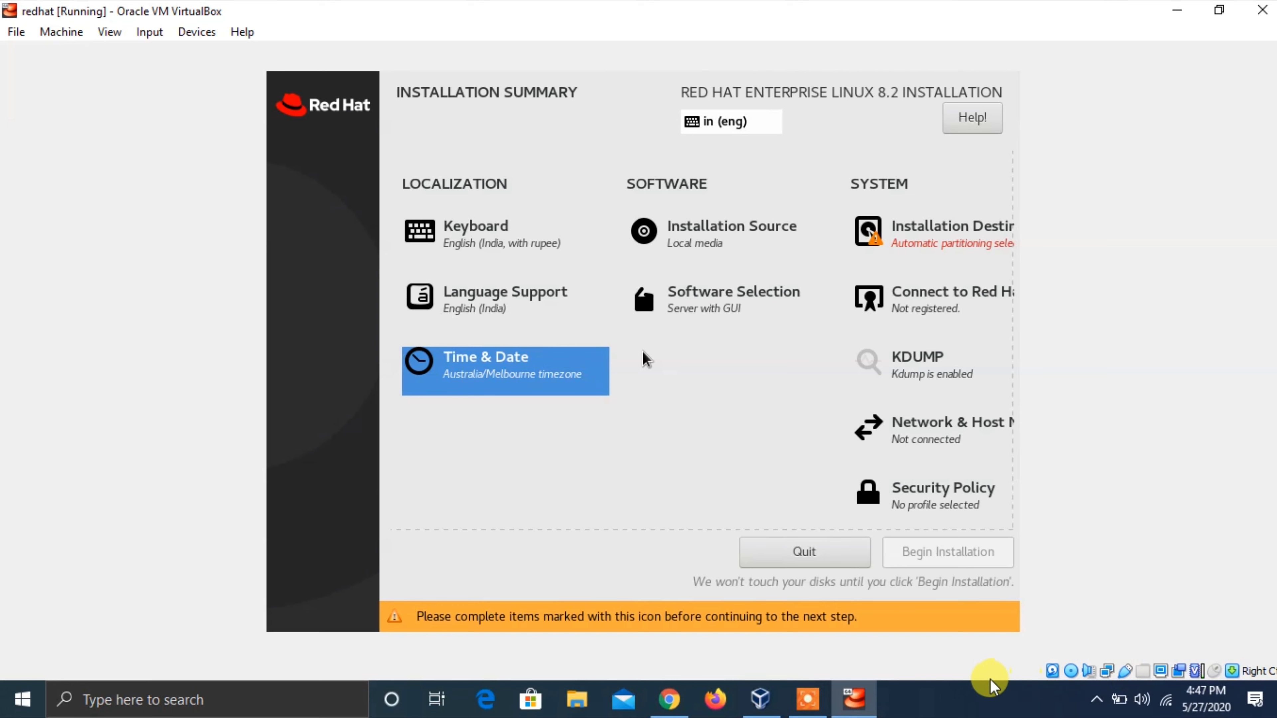
# - Refocus the VM and open the Software Selection item from the installation summary
pyautogui.click(983, 709)
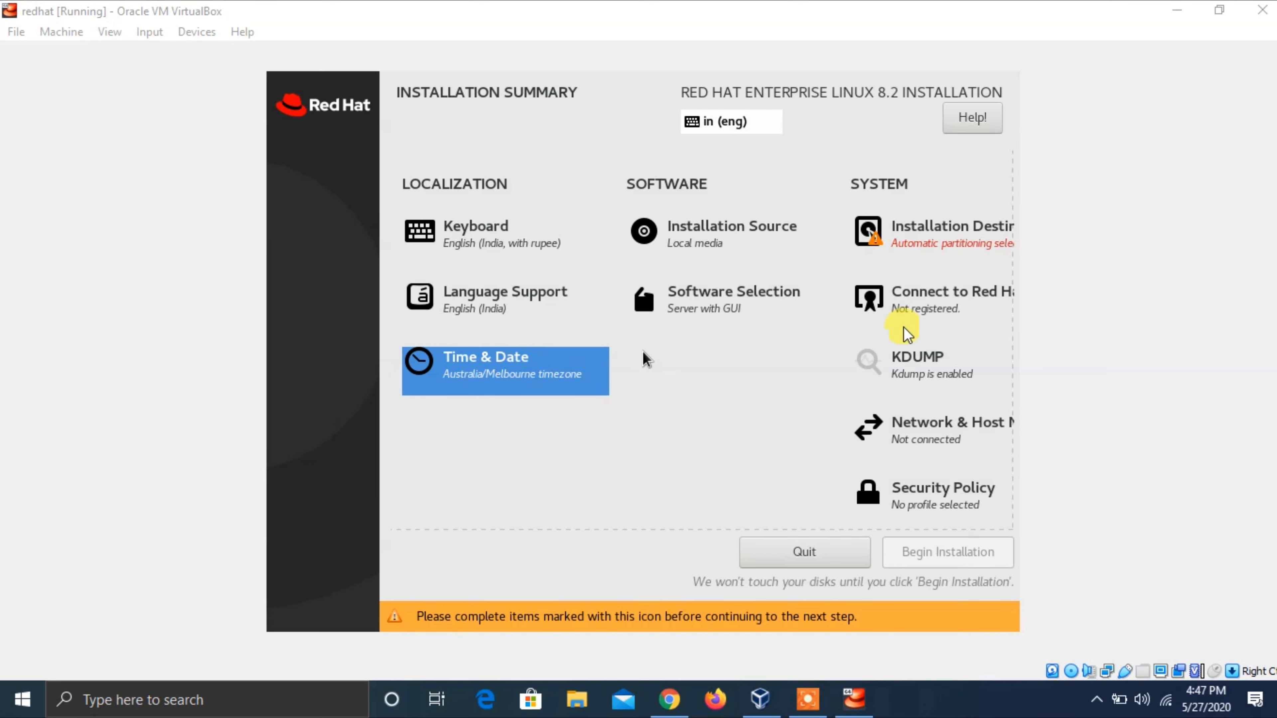
pyautogui.click(743, 5)
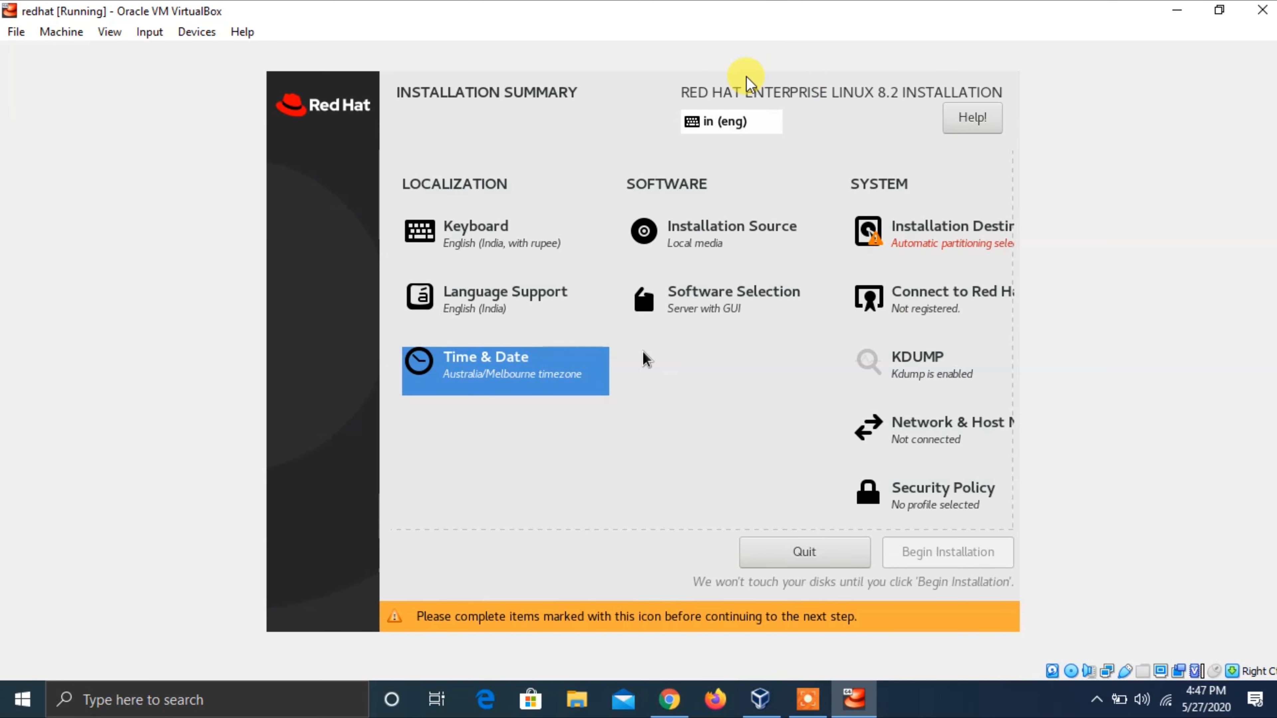
pyautogui.press('Right')
pyautogui.press('Up')
pyautogui.press('Left')
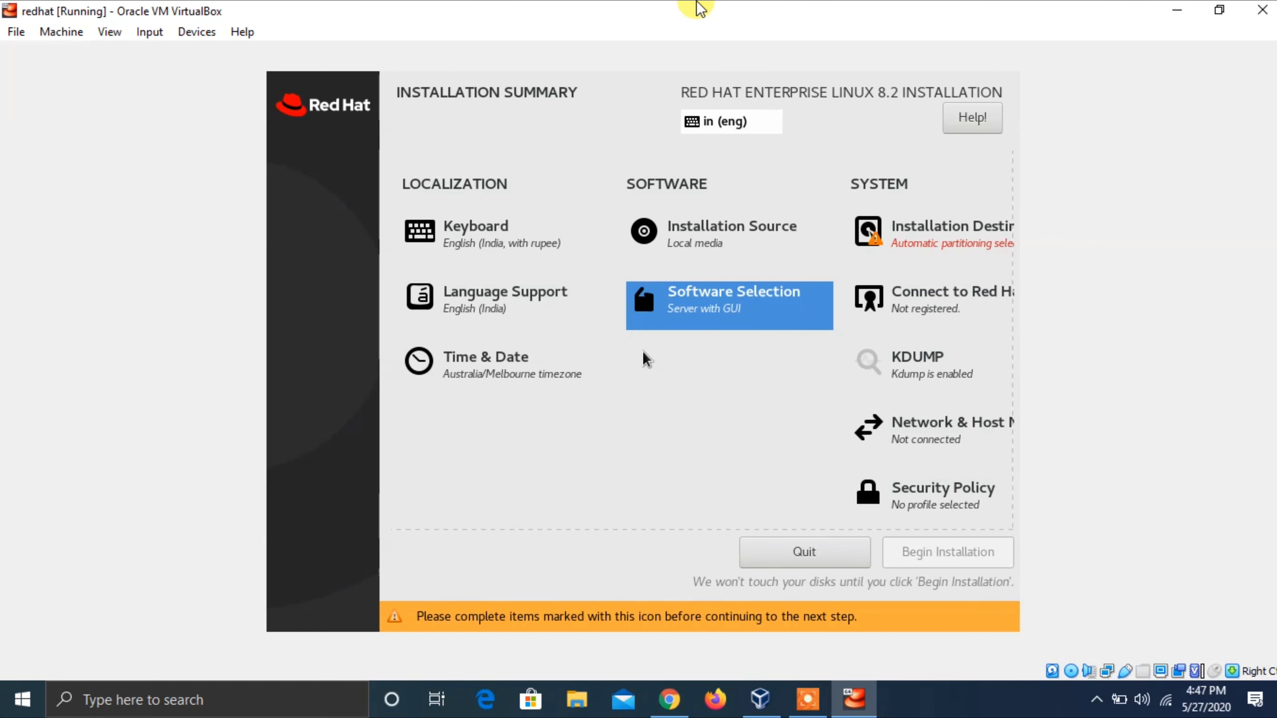
pyautogui.press('Up')
pyautogui.press('Down')
pyautogui.press('Return')
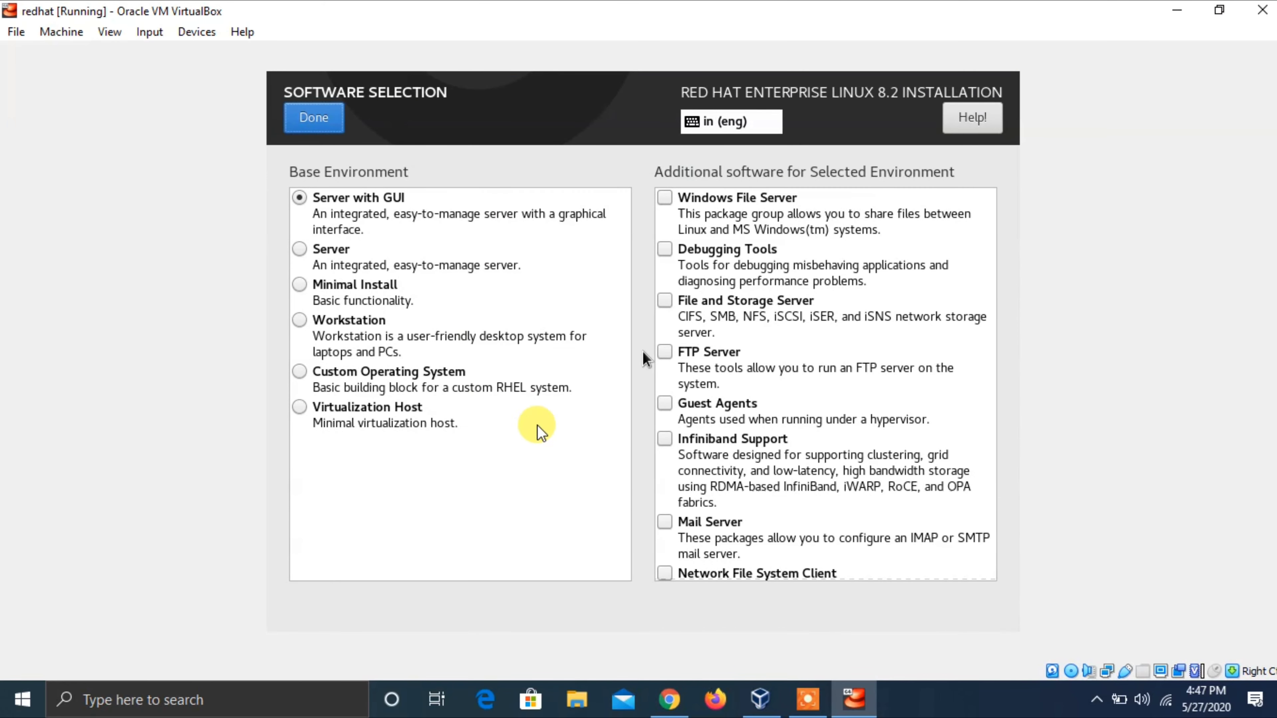
# - Choose Workstation as the base environment
pyautogui.click(894, 698)
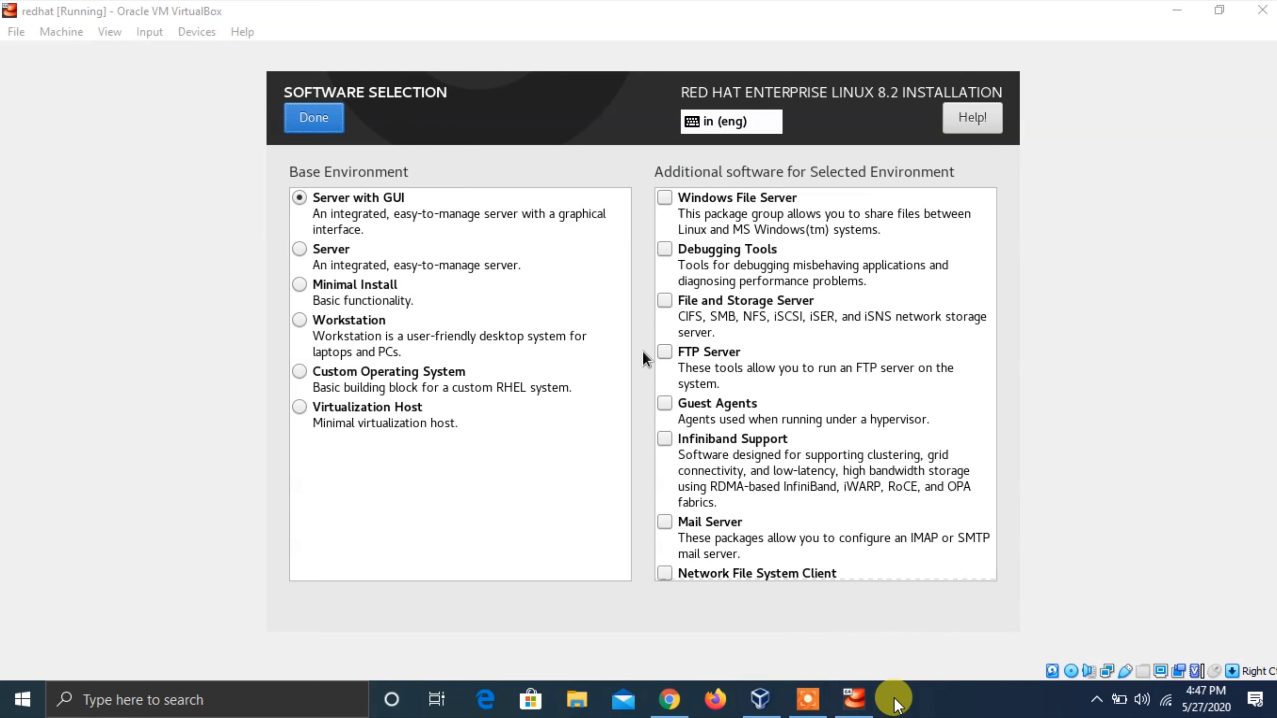
pyautogui.click(743, 10)
pyautogui.press('Tab')
pyautogui.press('Tab')
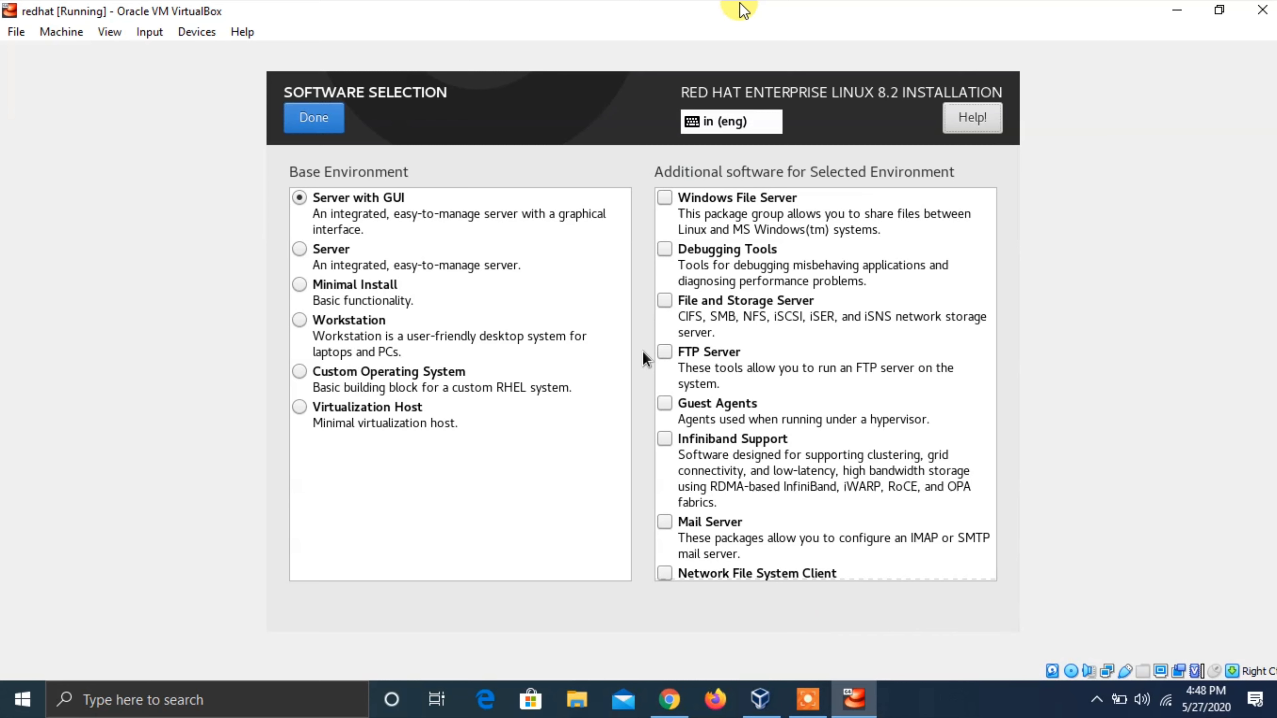
pyautogui.press('Down')
pyautogui.press('Down')
pyautogui.press('Down')
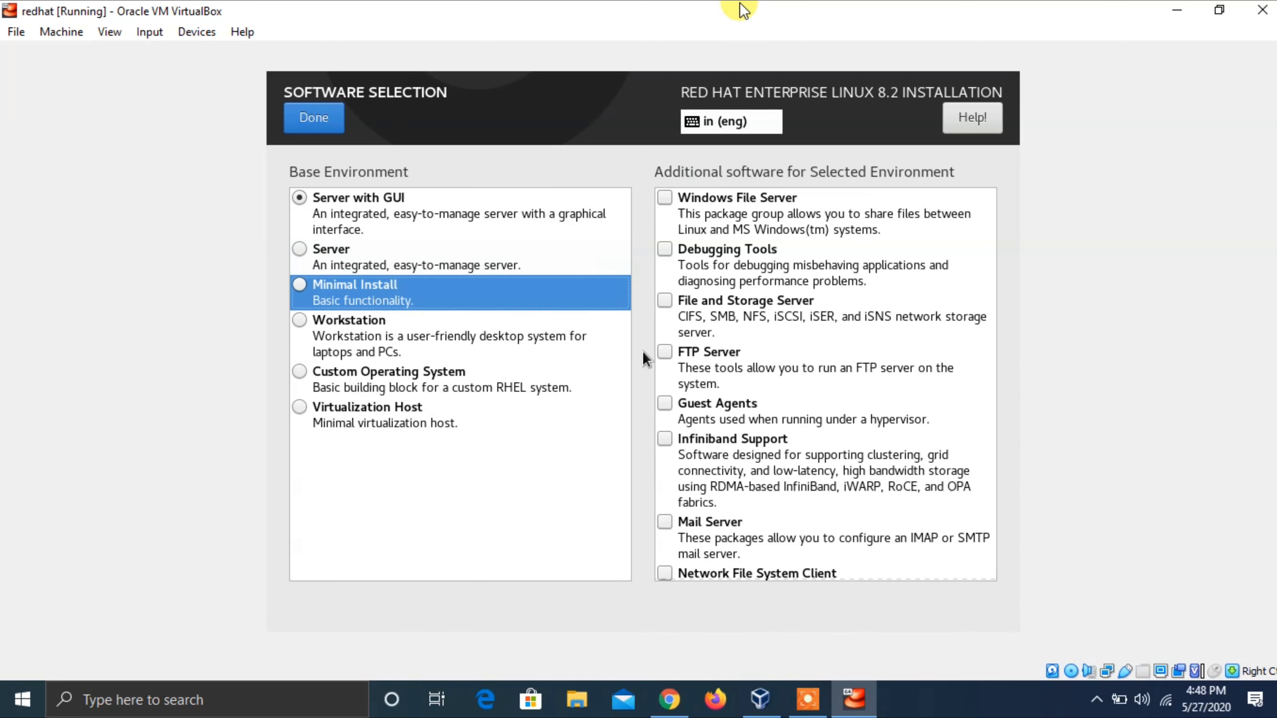
pyautogui.press('space')
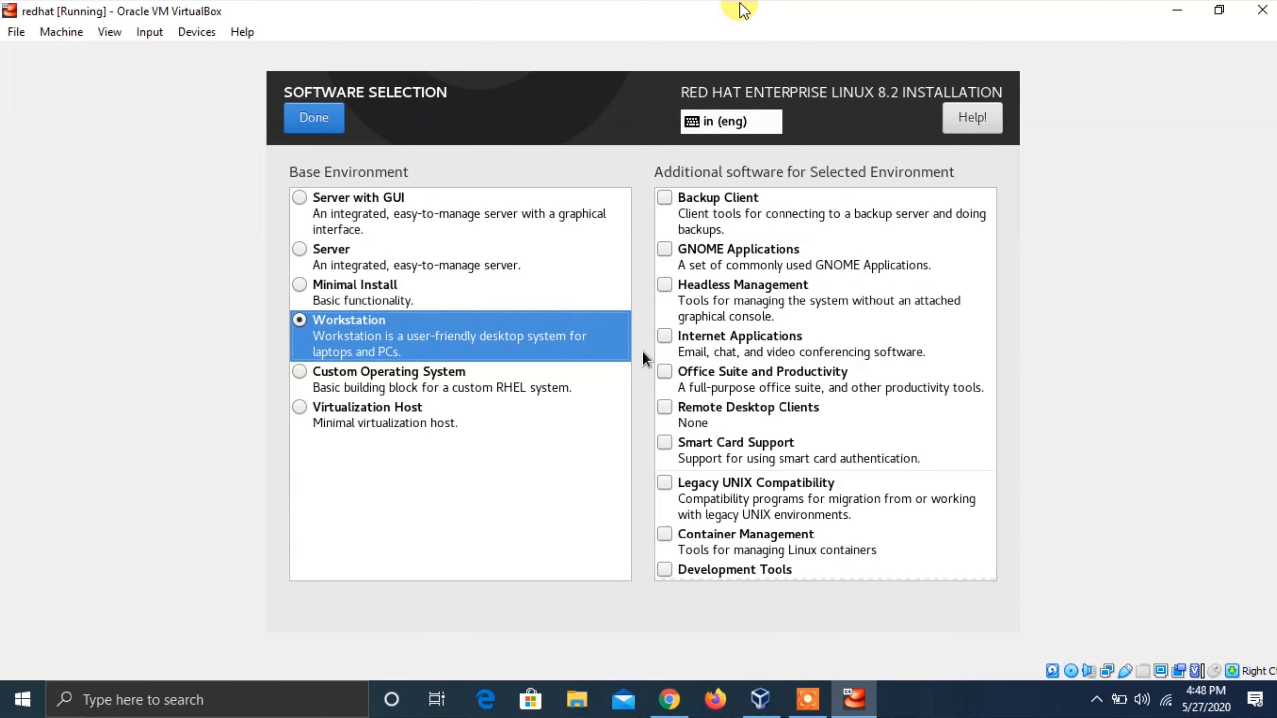
pyautogui.press('Down')
pyautogui.press('Down')
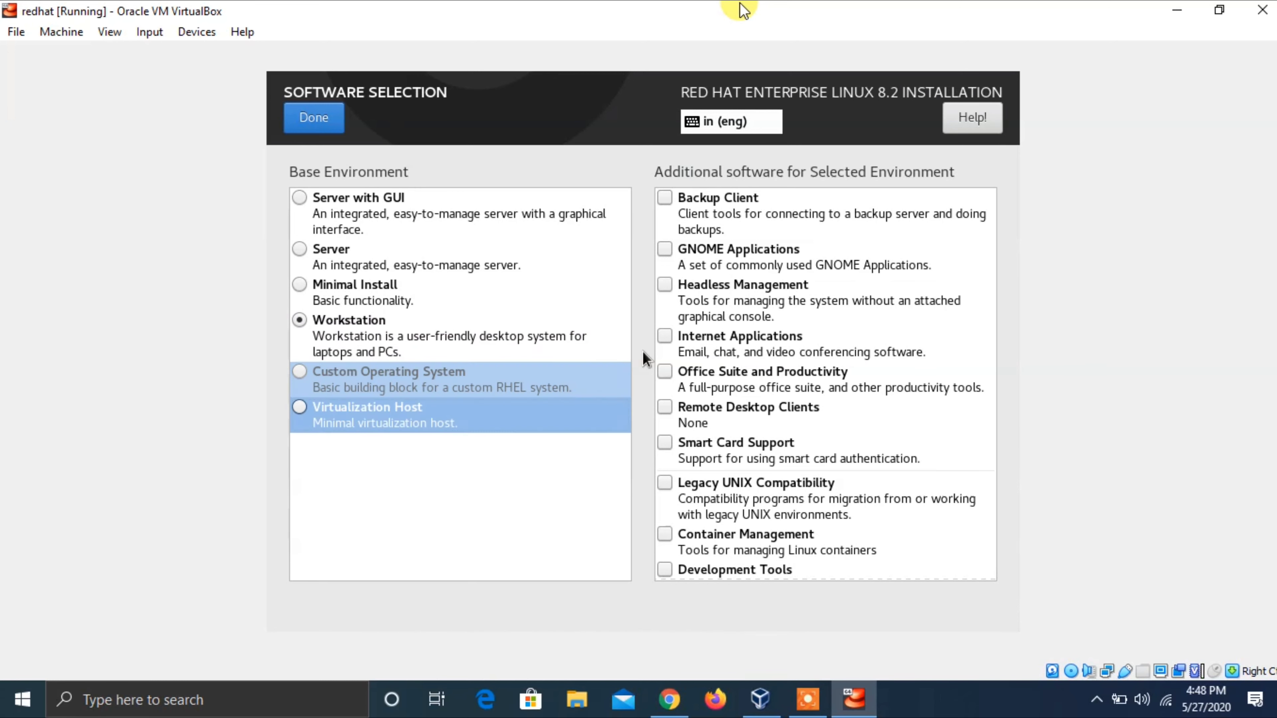
pyautogui.press('Tab')
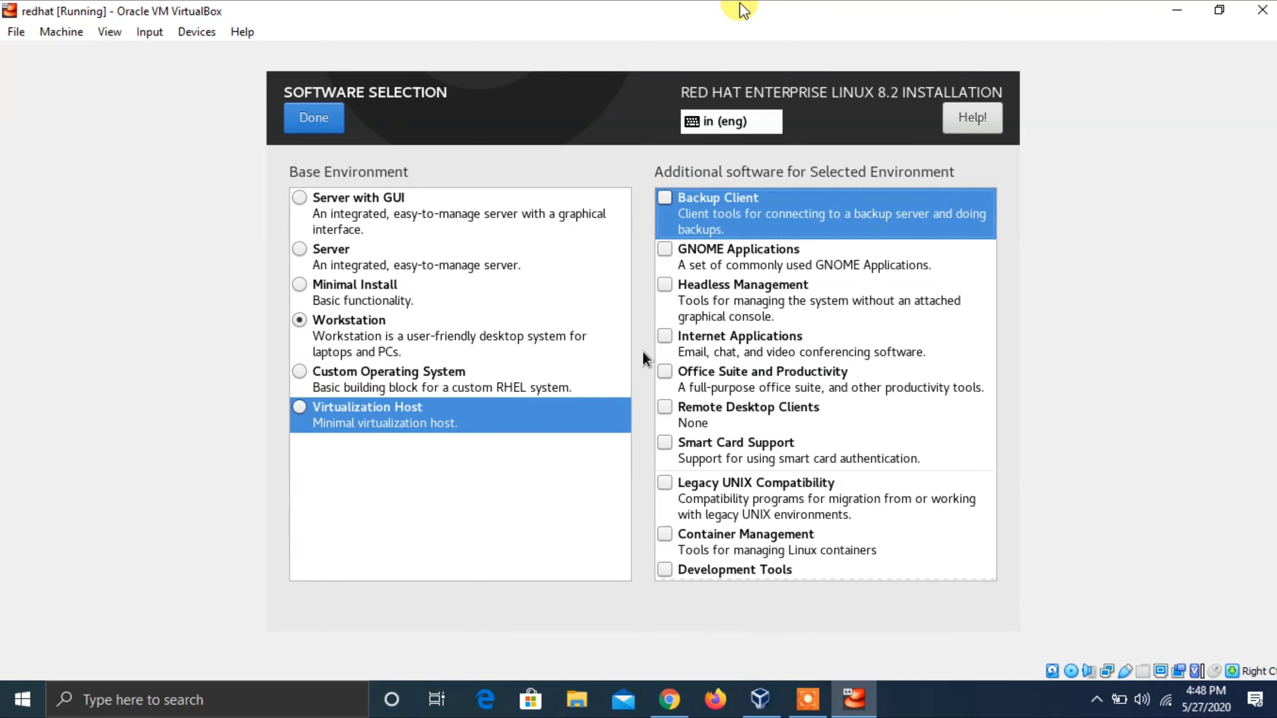
# - Check the GNOME Applications and .NET Core Development add-ons
pyautogui.press('Down')
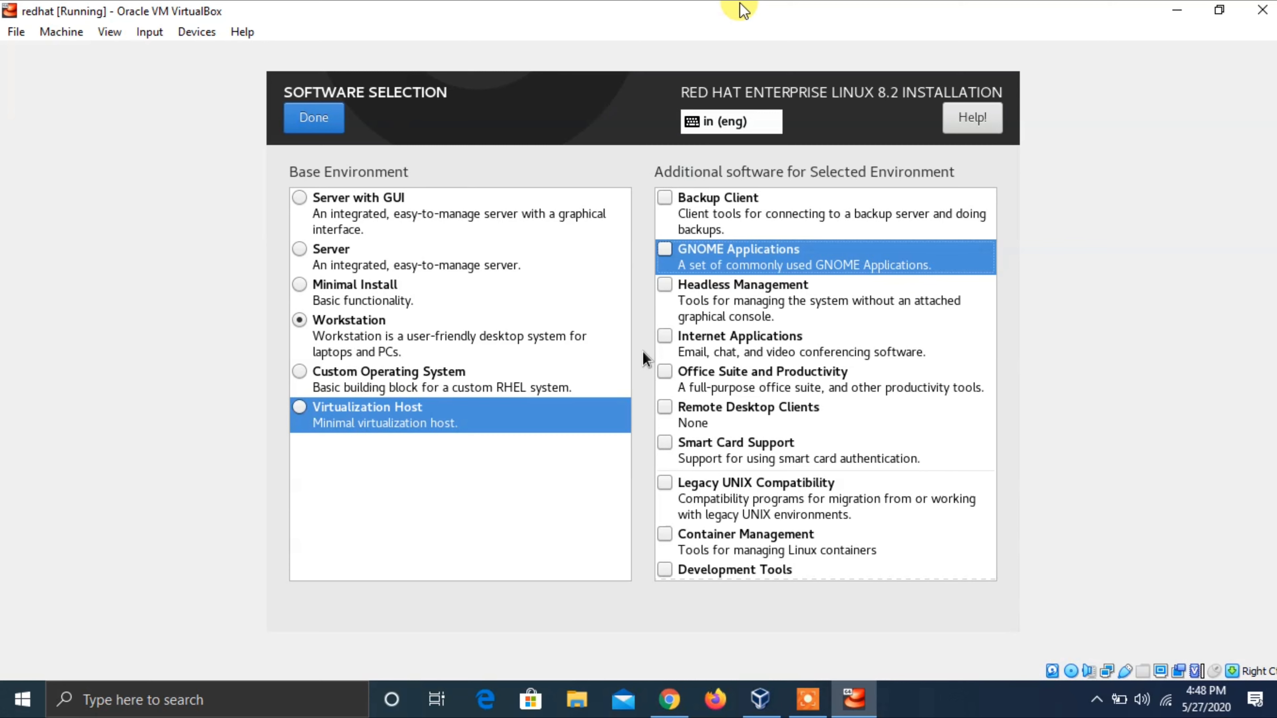
pyautogui.press('space')
pyautogui.press('Down')
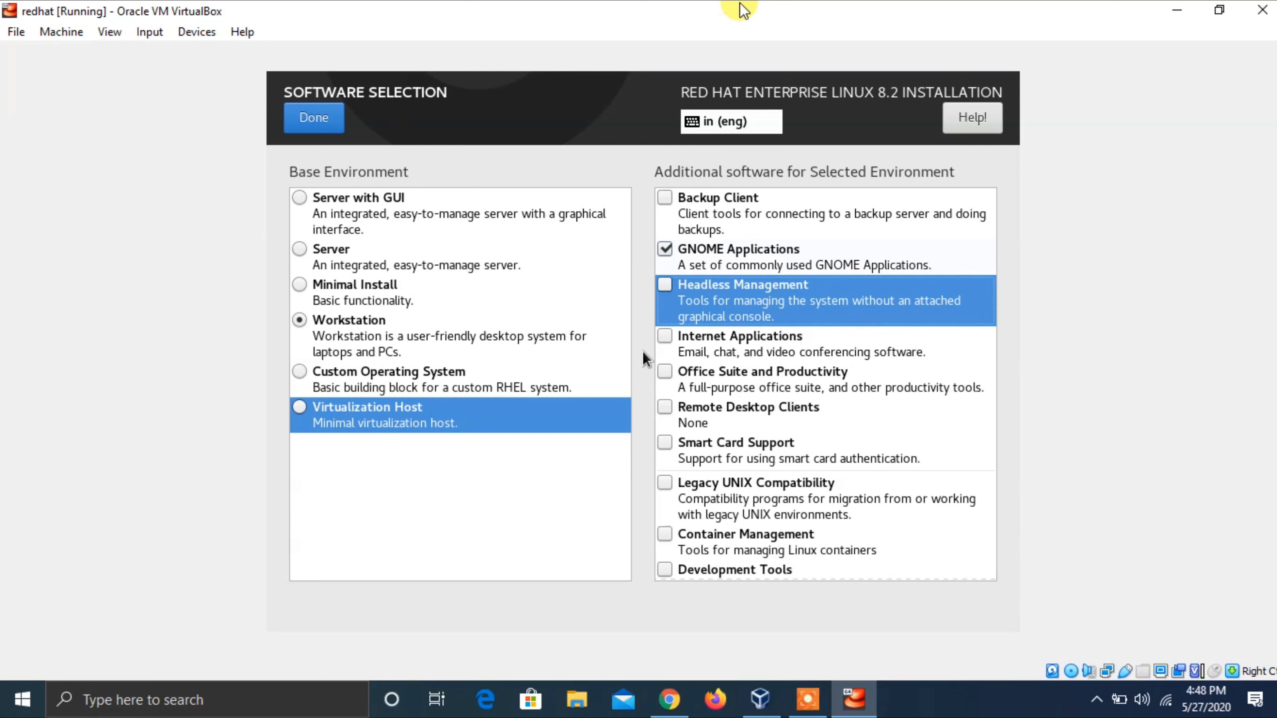
pyautogui.press('Down')
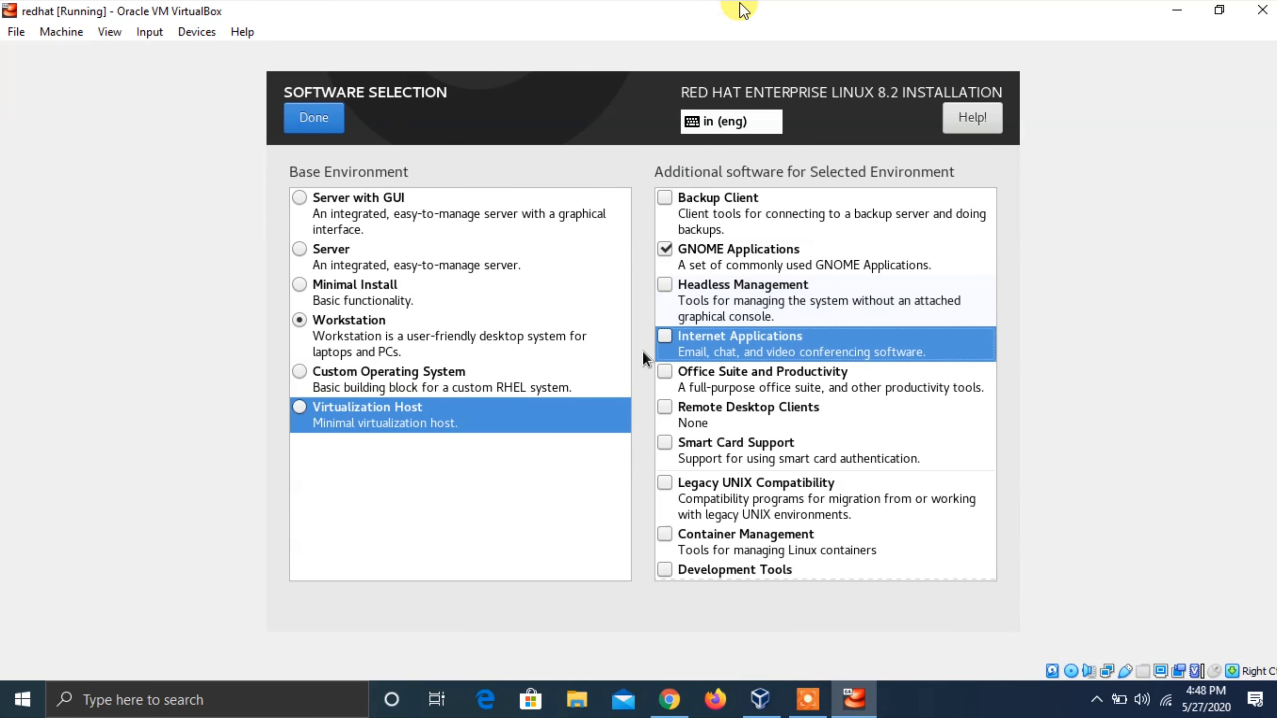
pyautogui.press('Down')
pyautogui.press('Down')
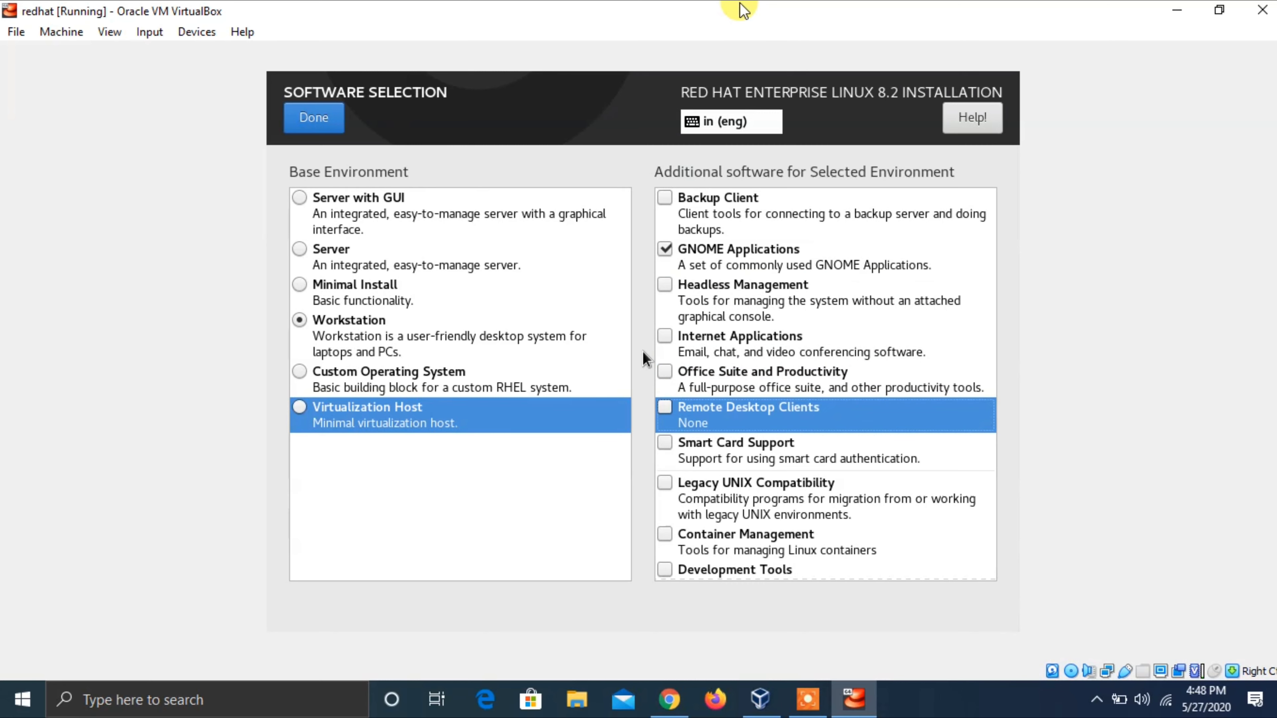
pyautogui.press('Down')
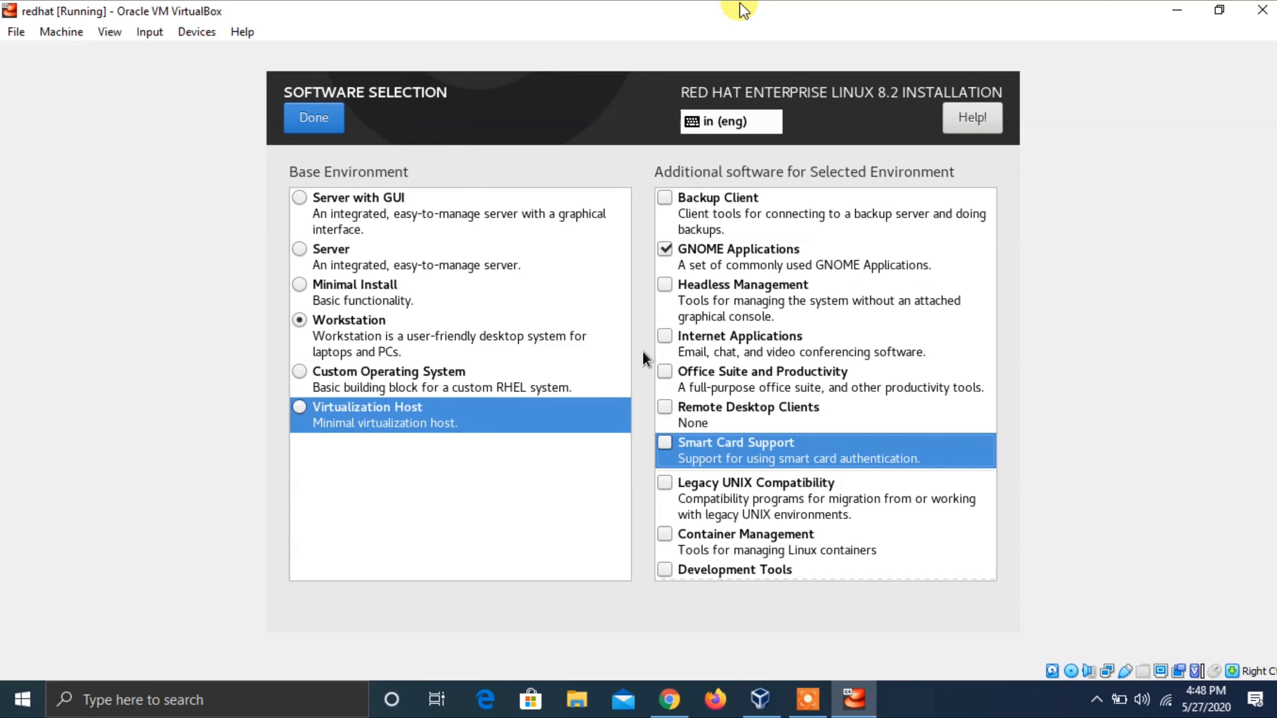
pyautogui.press('Down')
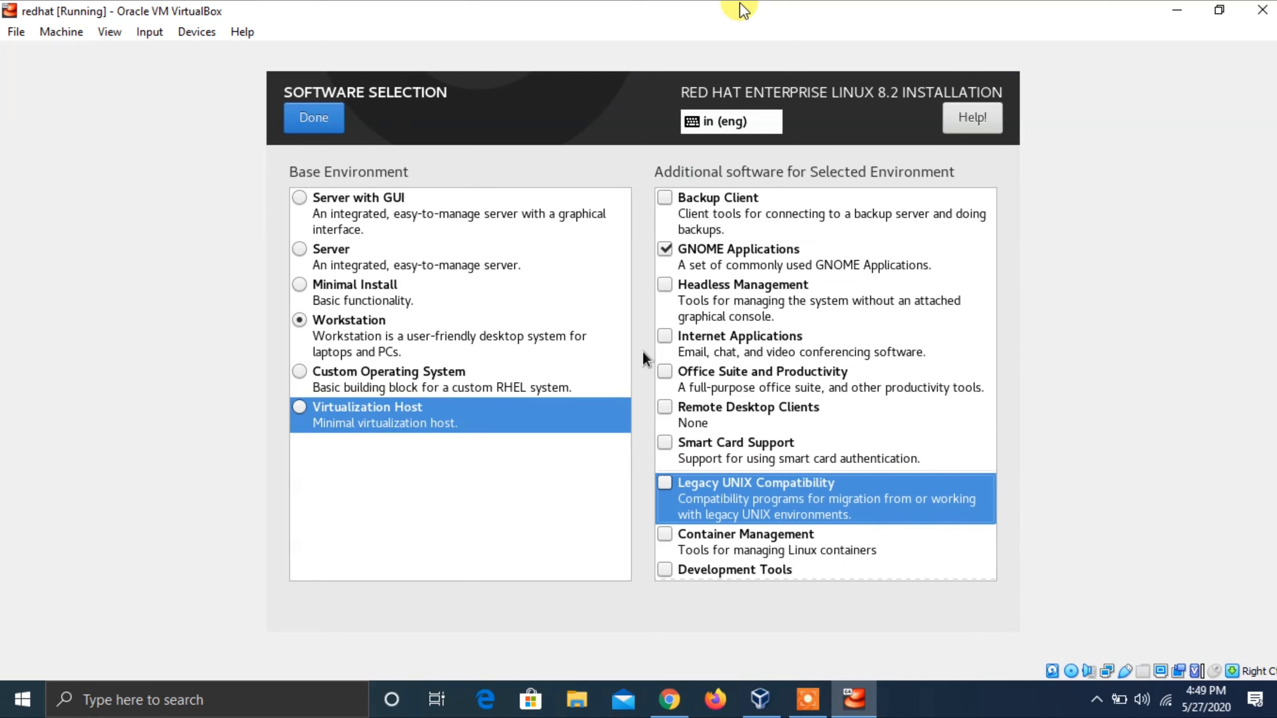
pyautogui.press('Down')
pyautogui.press('Down')
pyautogui.press('Down')
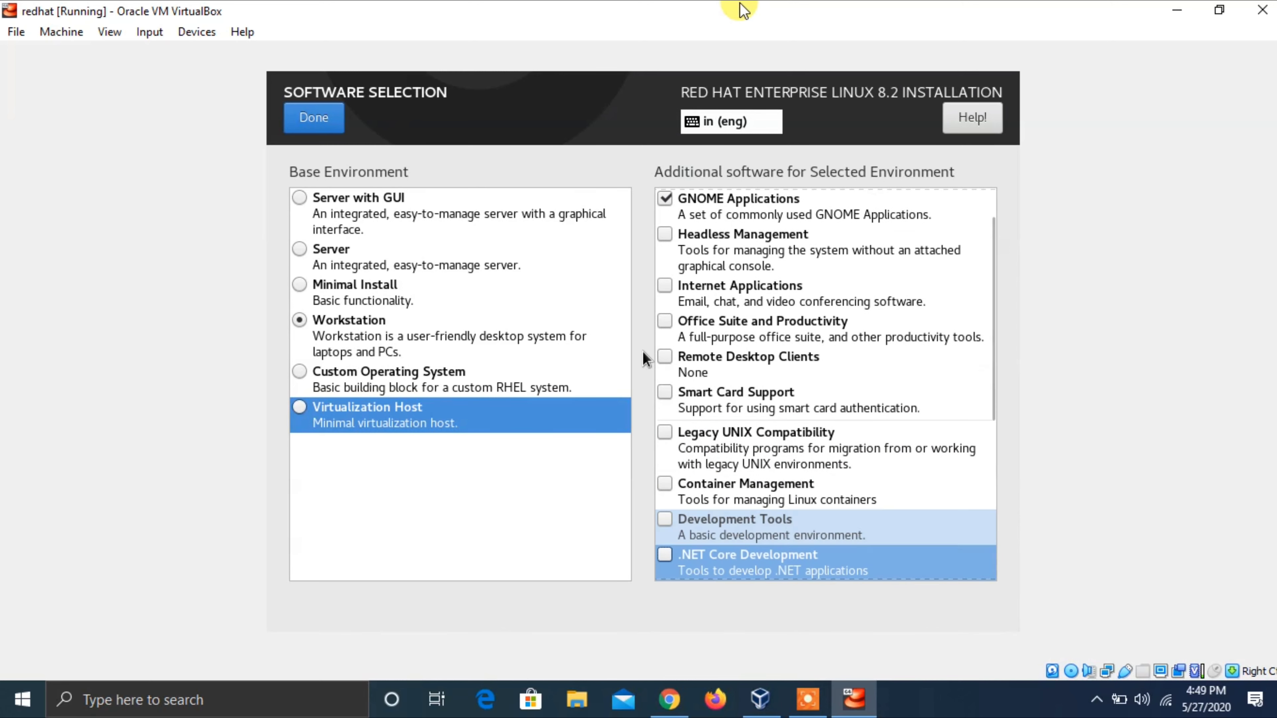
pyautogui.press('space')
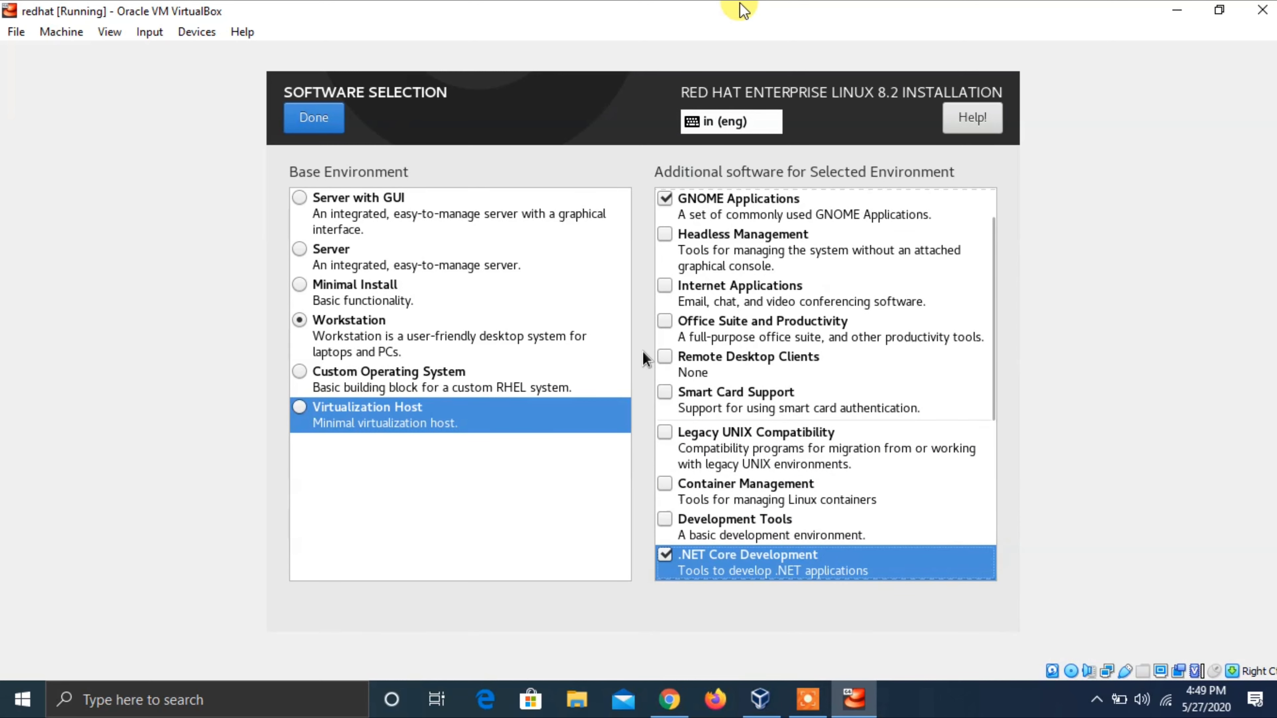
# - Check Graphical Administration Tools and confirm the software selection with Done
pyautogui.press('Down')
pyautogui.press('Down')
pyautogui.press('Up')
pyautogui.press('space')
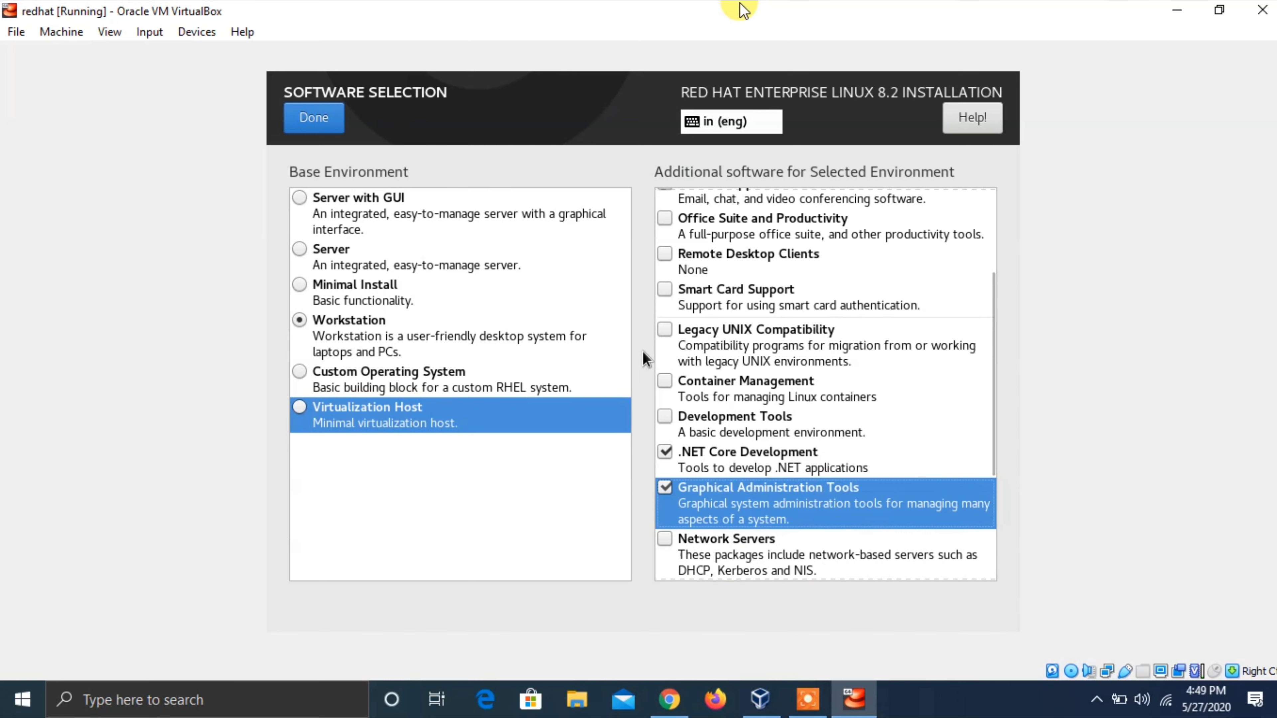
pyautogui.press('Down')
pyautogui.press('Down')
pyautogui.press('Down')
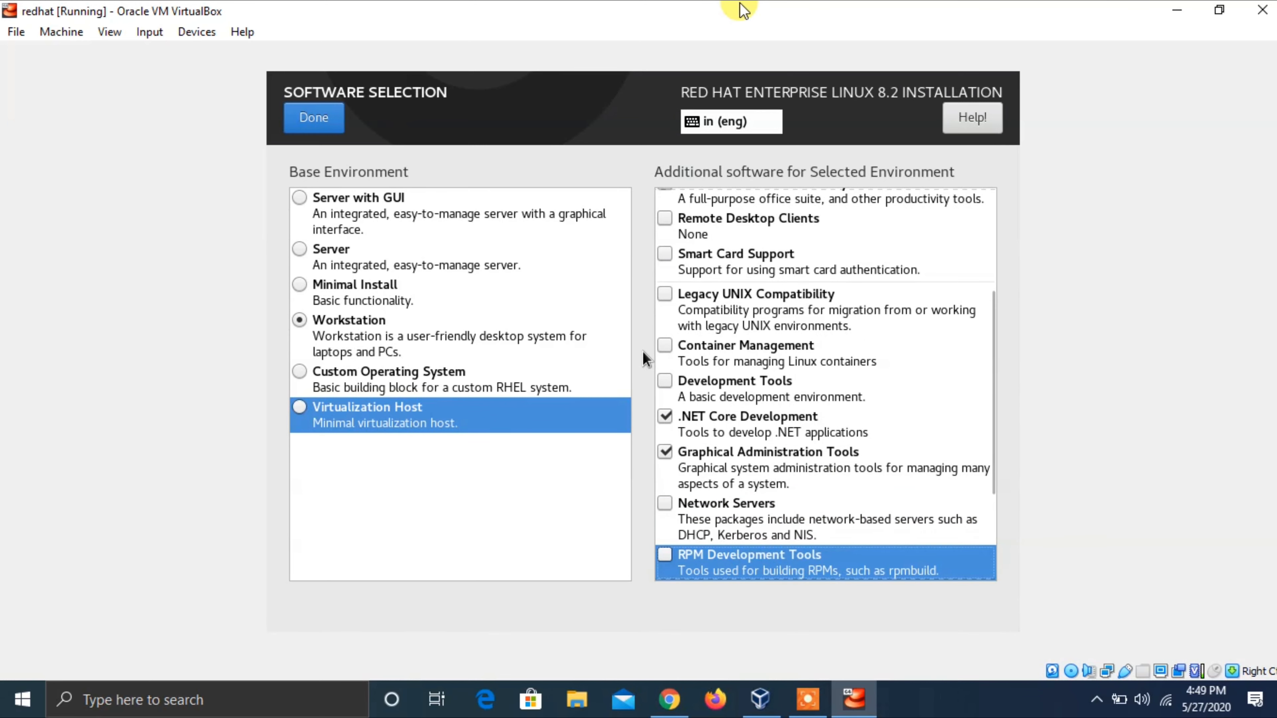
pyautogui.press('Down')
pyautogui.press('Down')
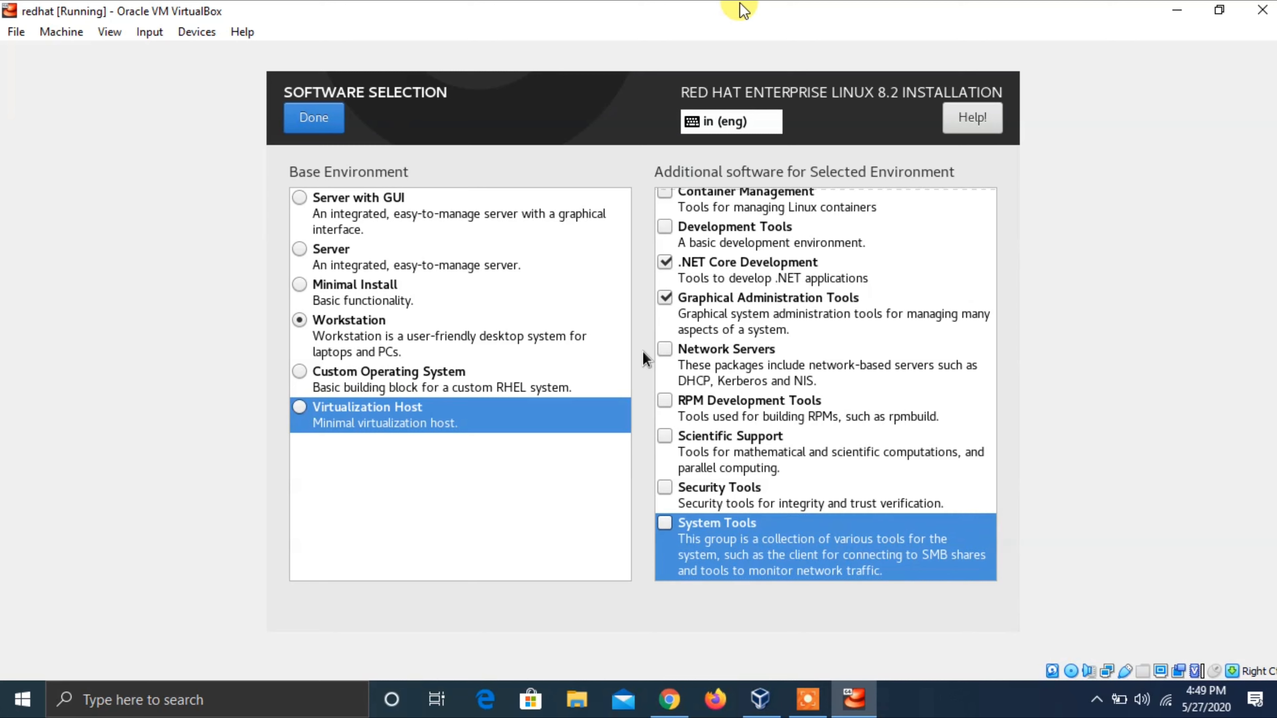
pyautogui.press('Tab')
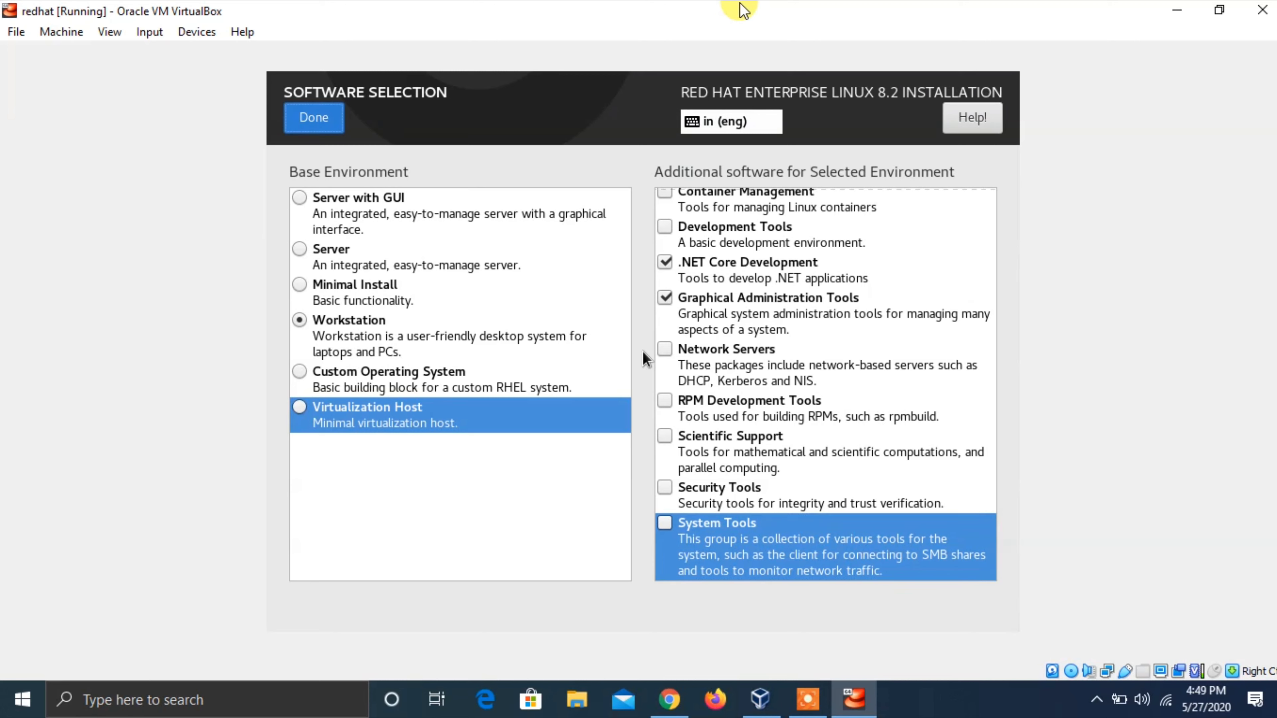
pyautogui.press('Return')
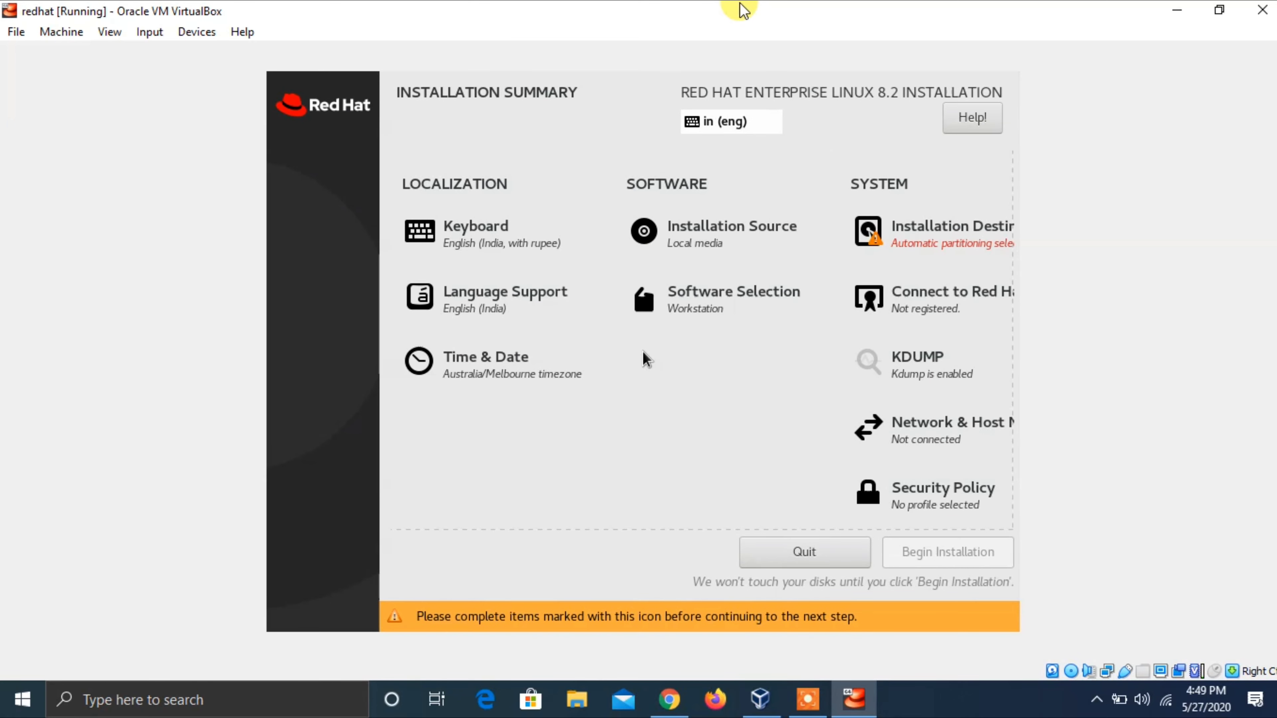
# - Wait for the summary checks to clear, then move the selection onto KDUMP
pyautogui.click(930, 706)
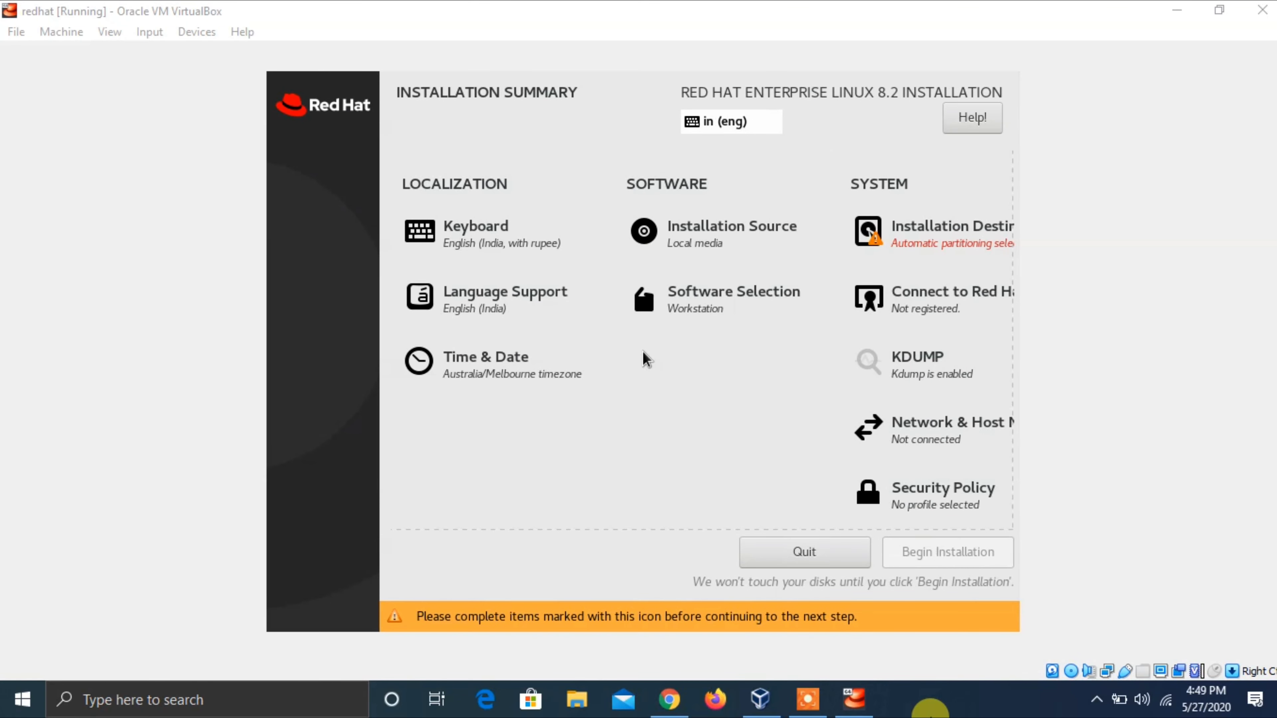
pyautogui.click(859, 8)
pyautogui.press('Right')
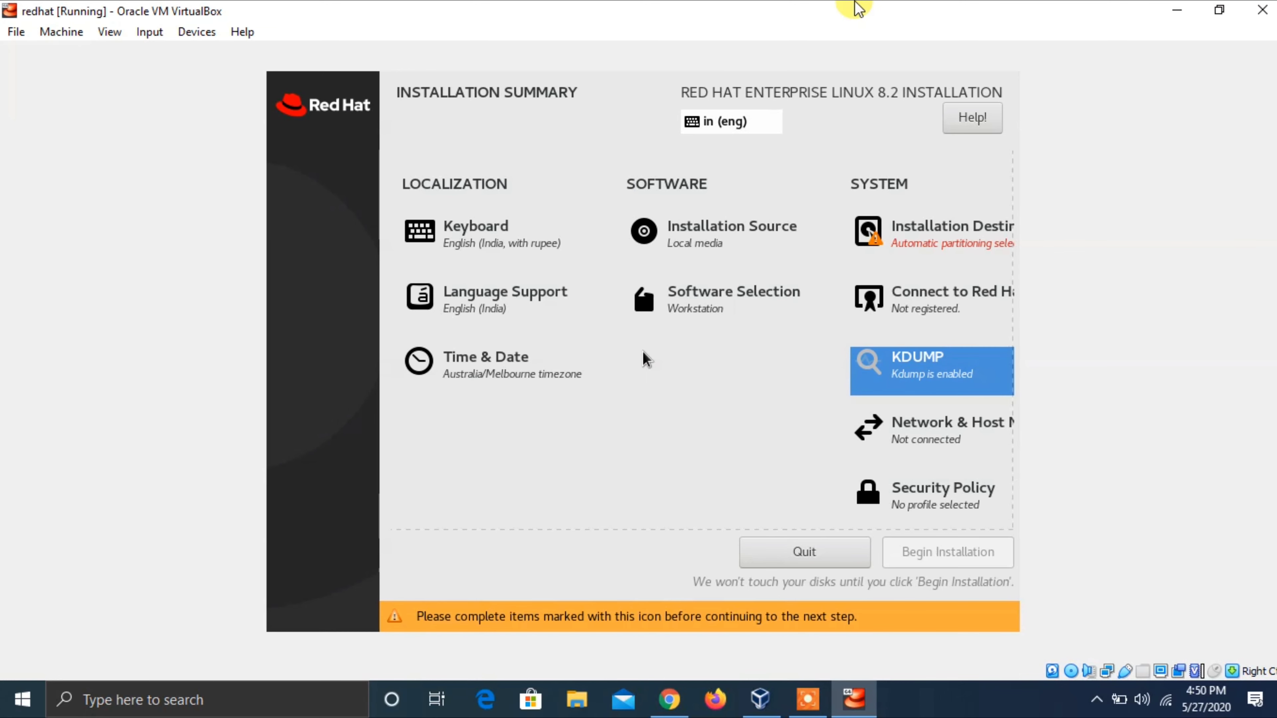
pyautogui.press('Up')
pyautogui.press('Up')
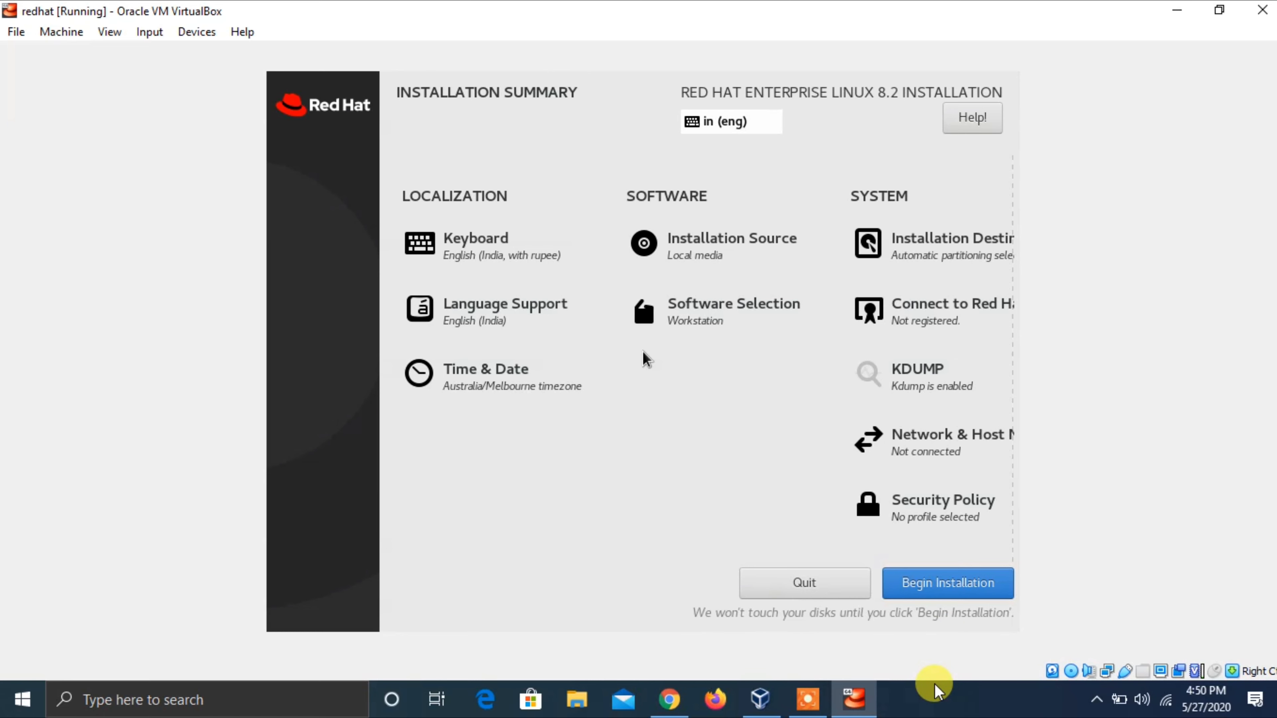
pyautogui.click(927, 712)
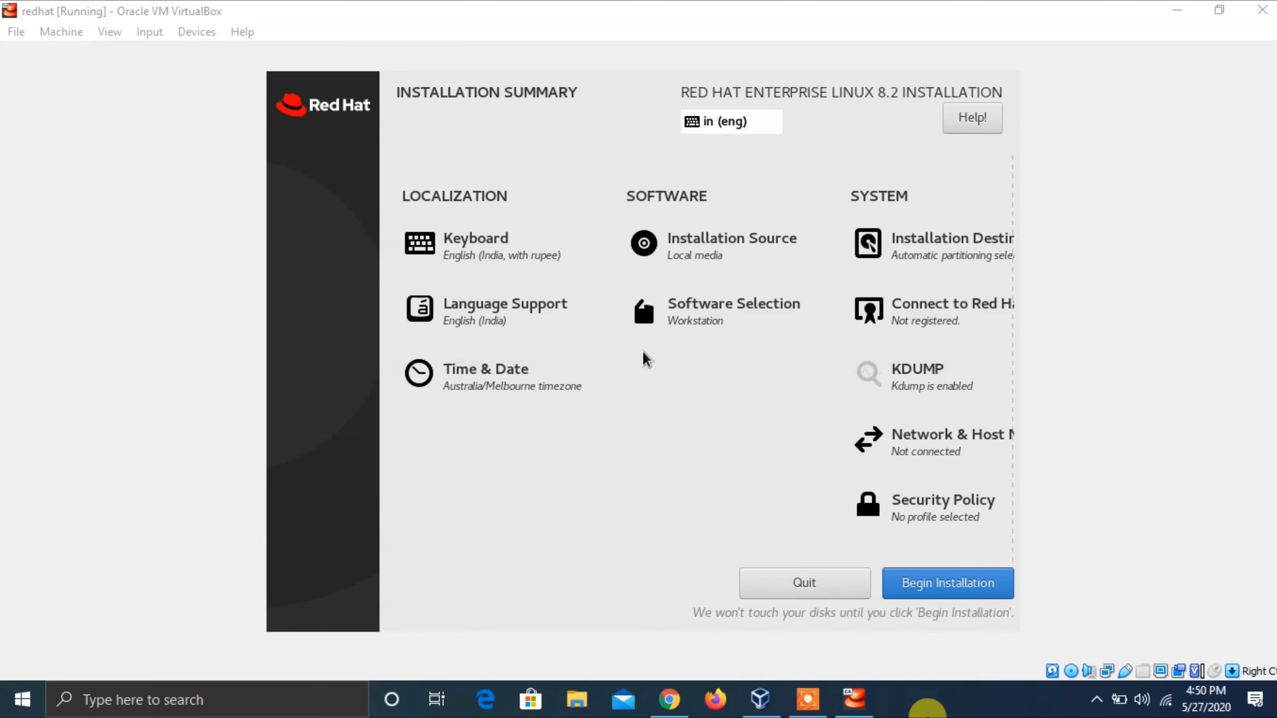
pyautogui.click(813, 7)
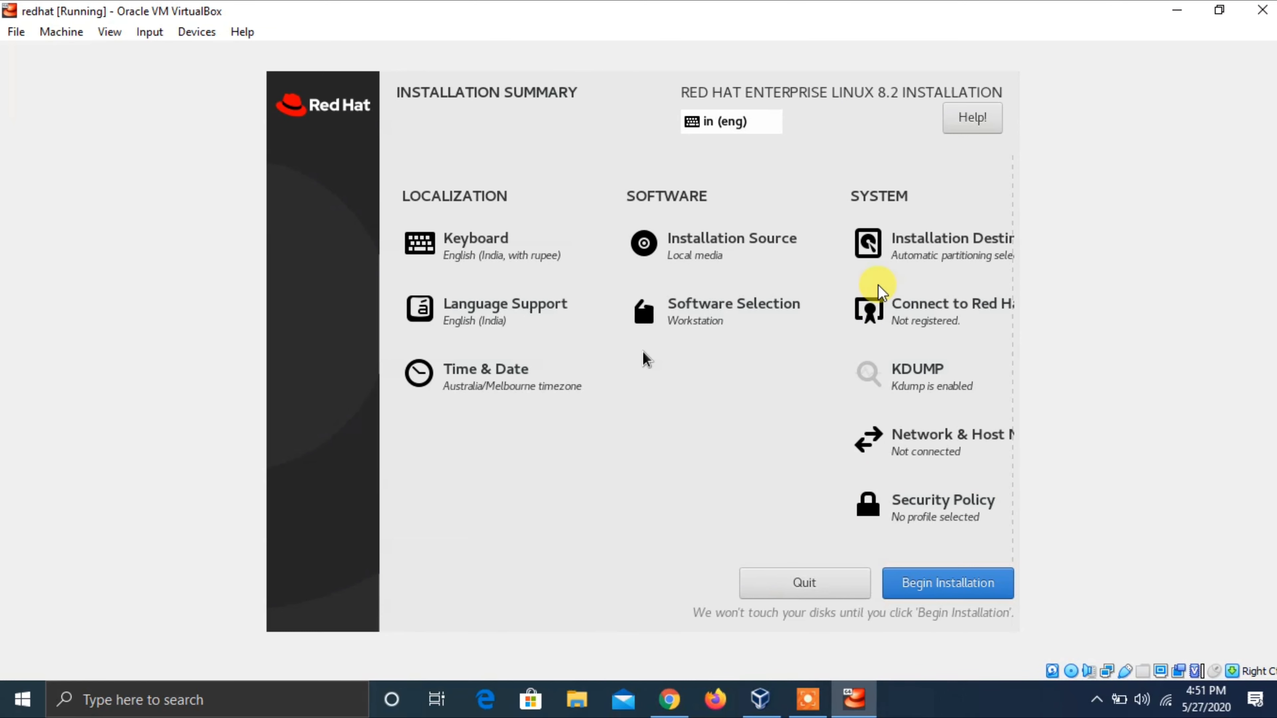
pyautogui.press('Right')
pyautogui.press('Right')
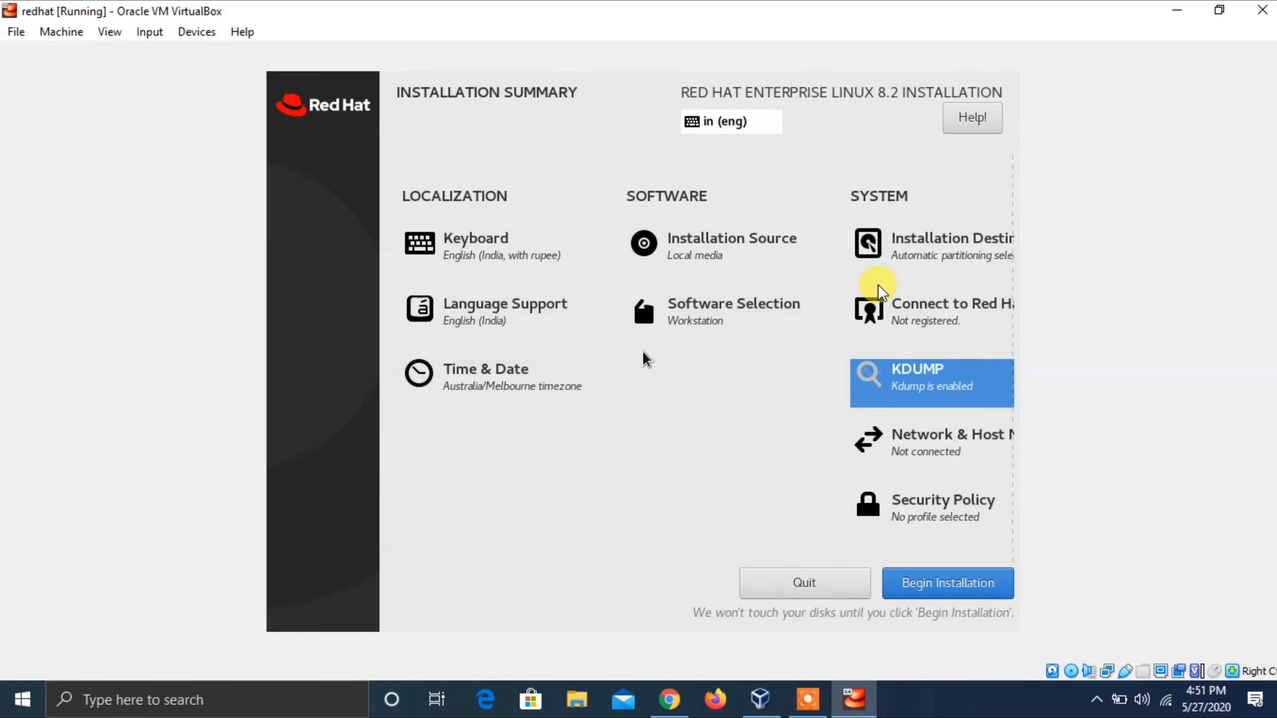
# - In the KDUMP spoke, uncheck Enable kdump and confirm with Done
pyautogui.press('Return')
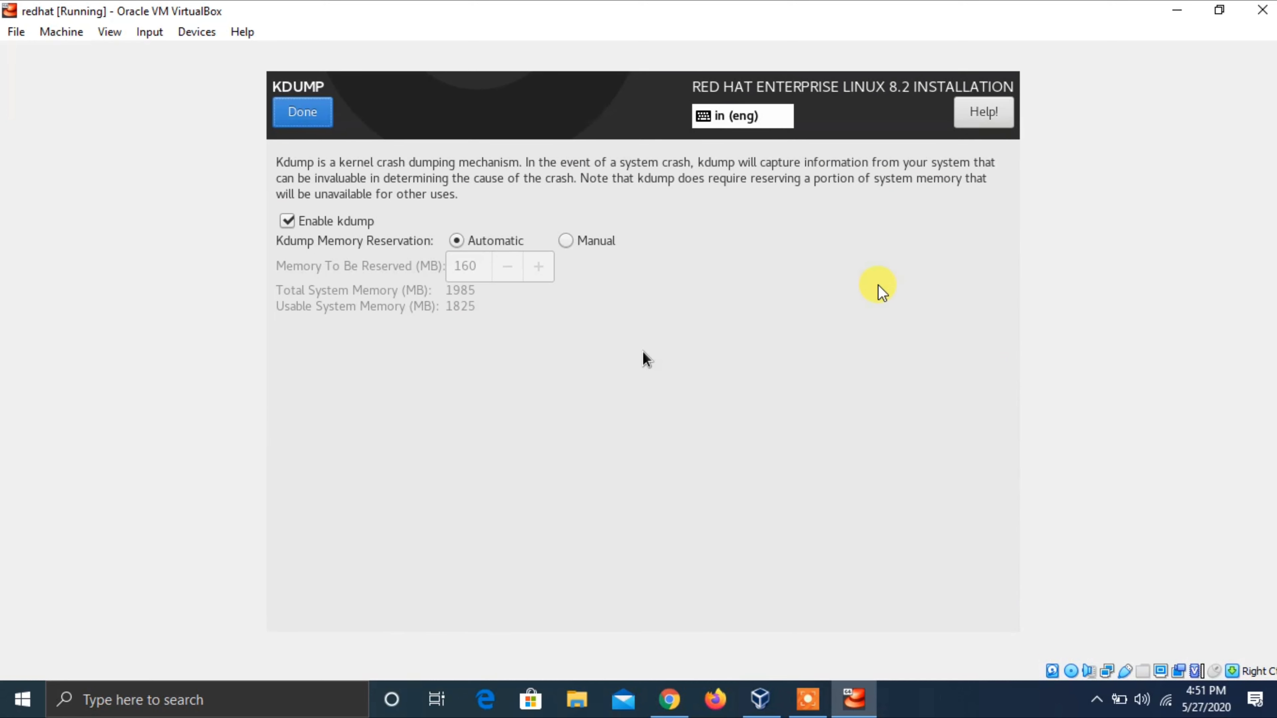
pyautogui.press('Tab')
pyautogui.press('space')
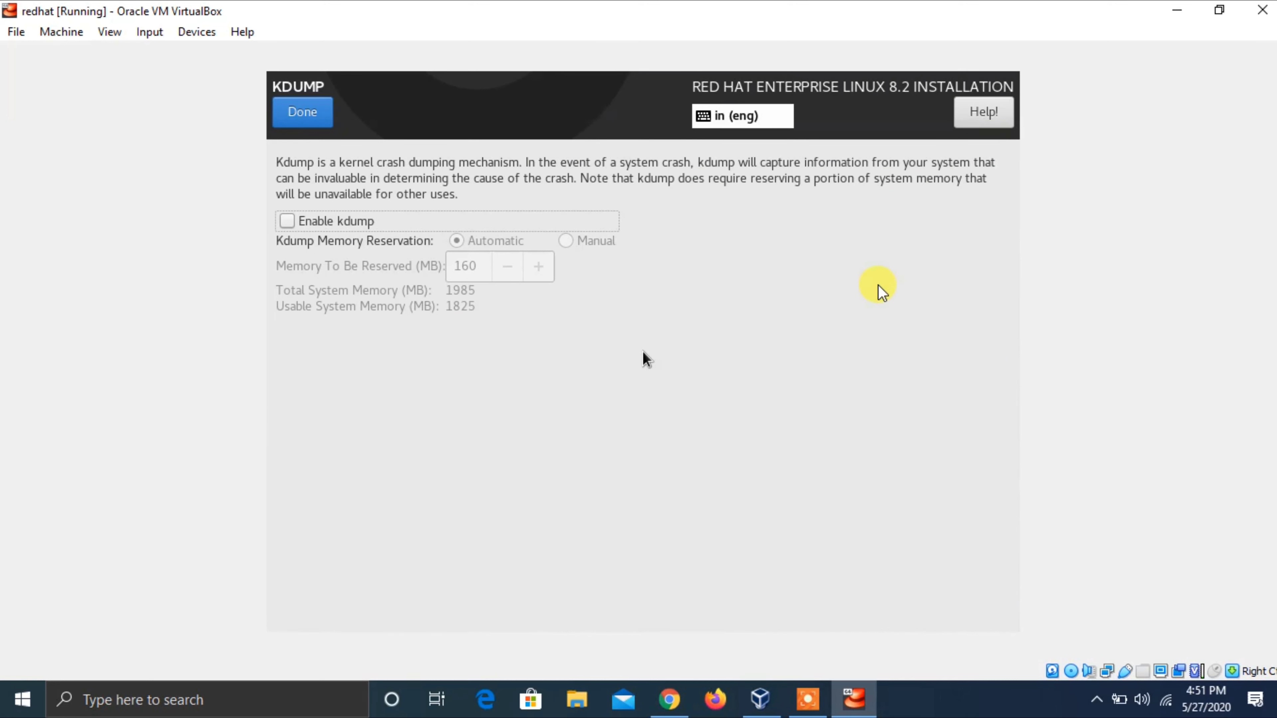
pyautogui.press('Tab')
pyautogui.press('Tab')
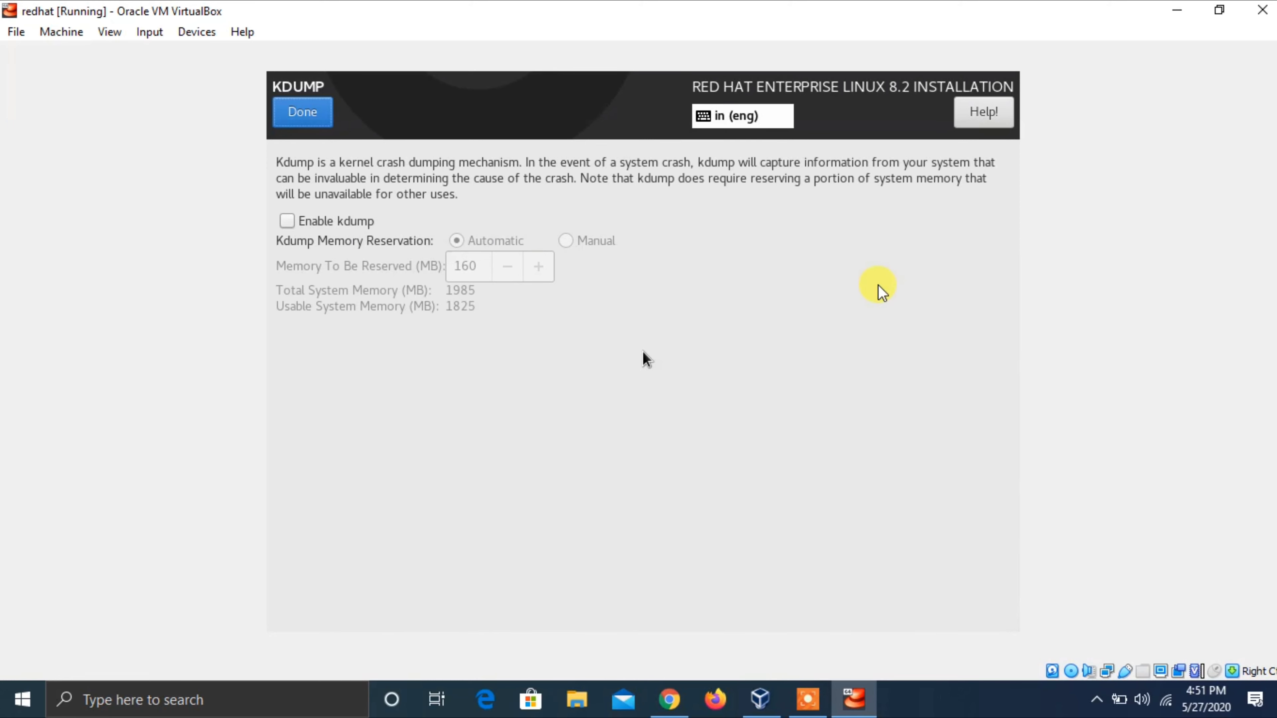
pyautogui.press('Return')
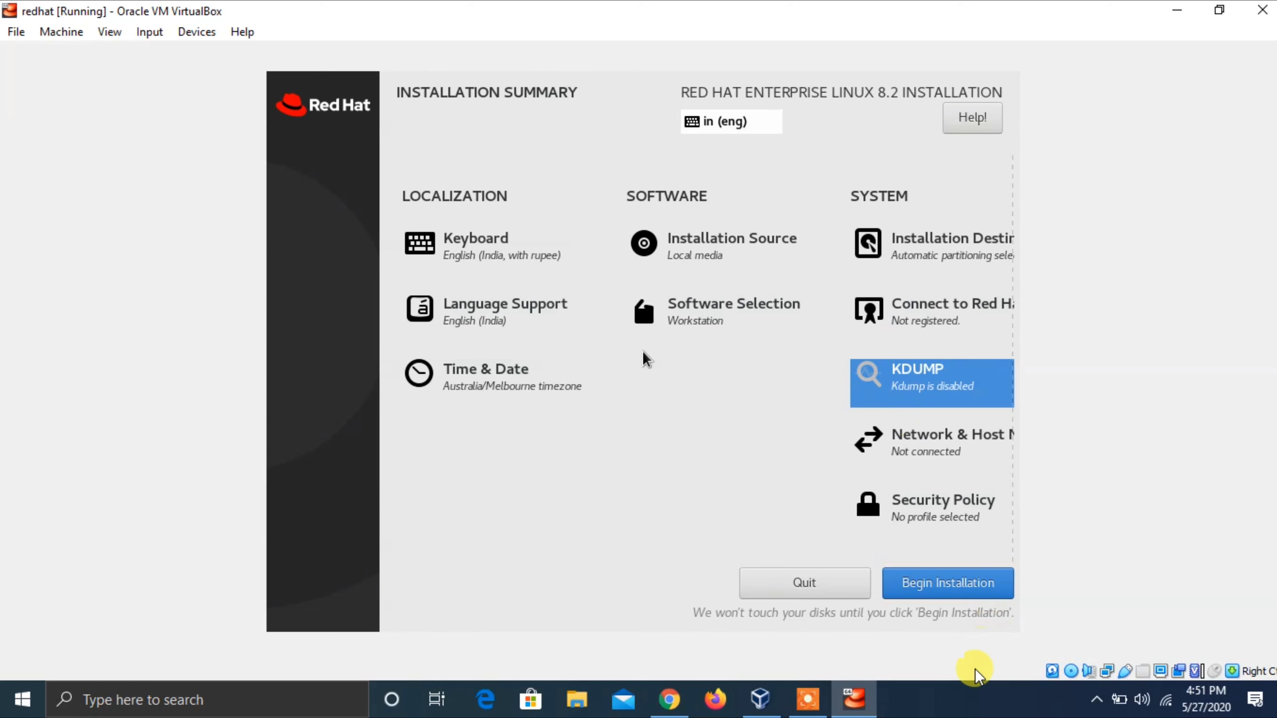
# - Refocus the VM and open Network & Host Name from the summary
pyautogui.click(961, 705)
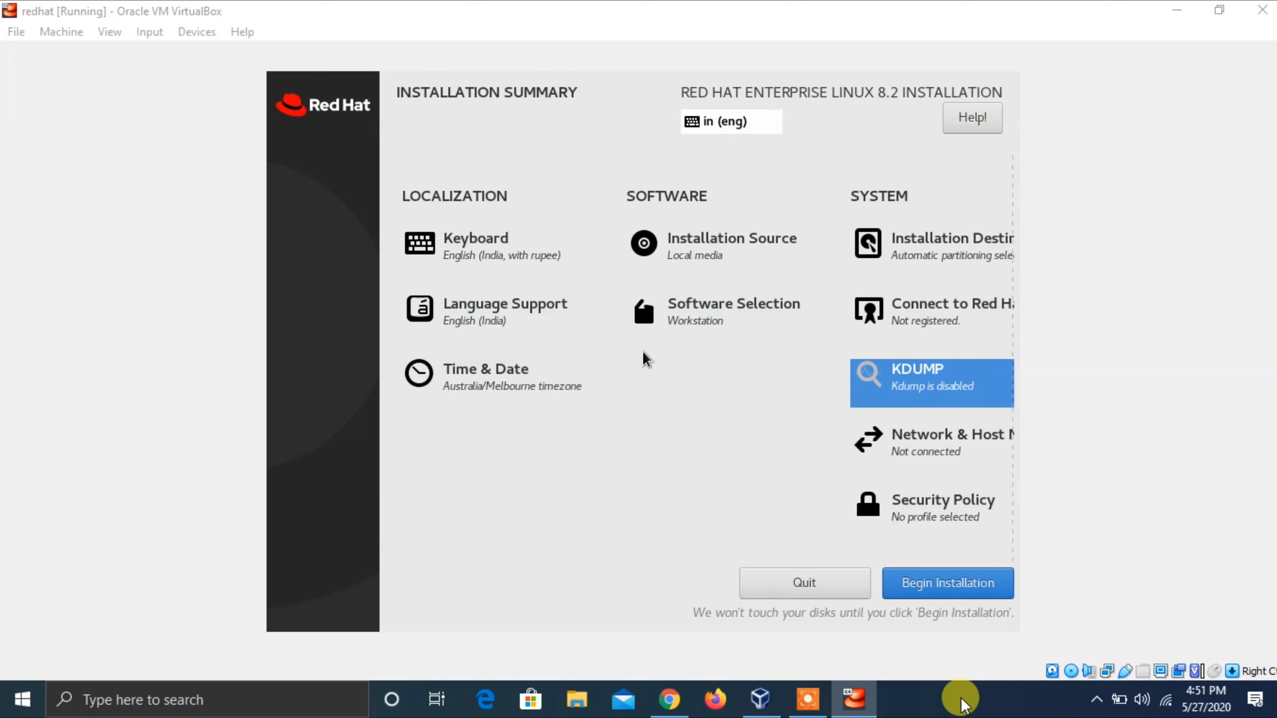
pyautogui.click(939, 8)
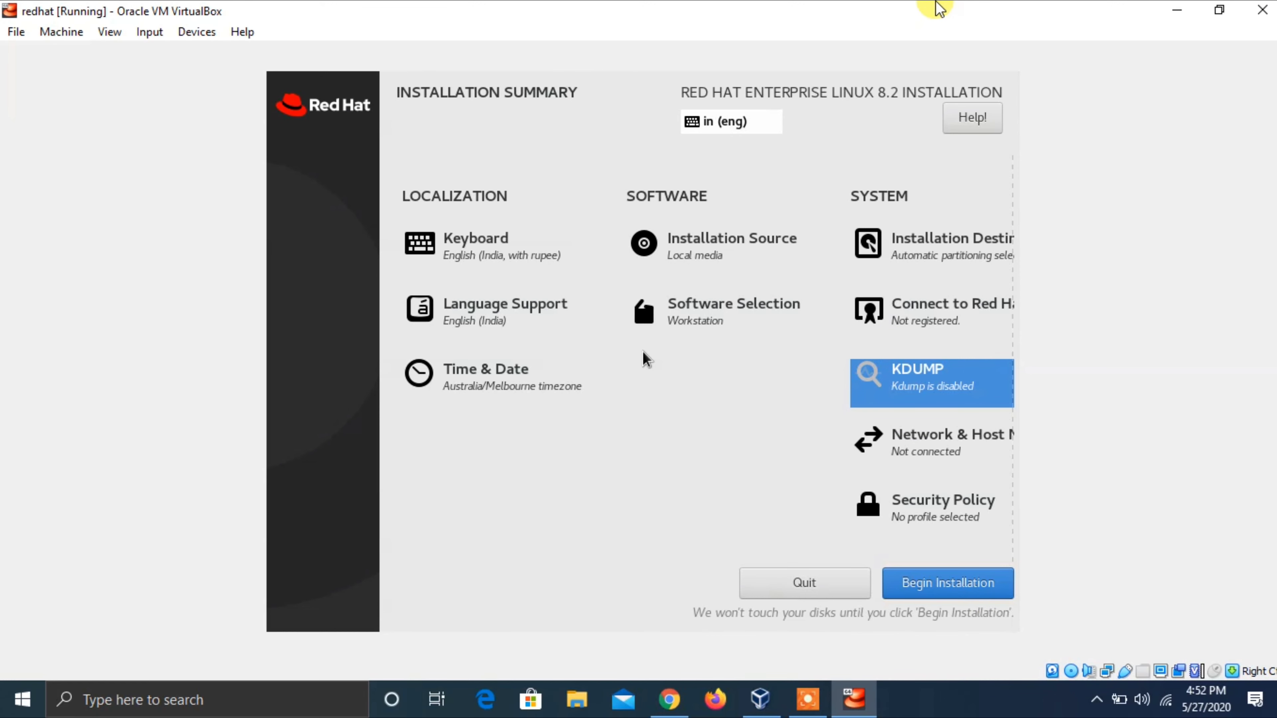
pyautogui.press('Down')
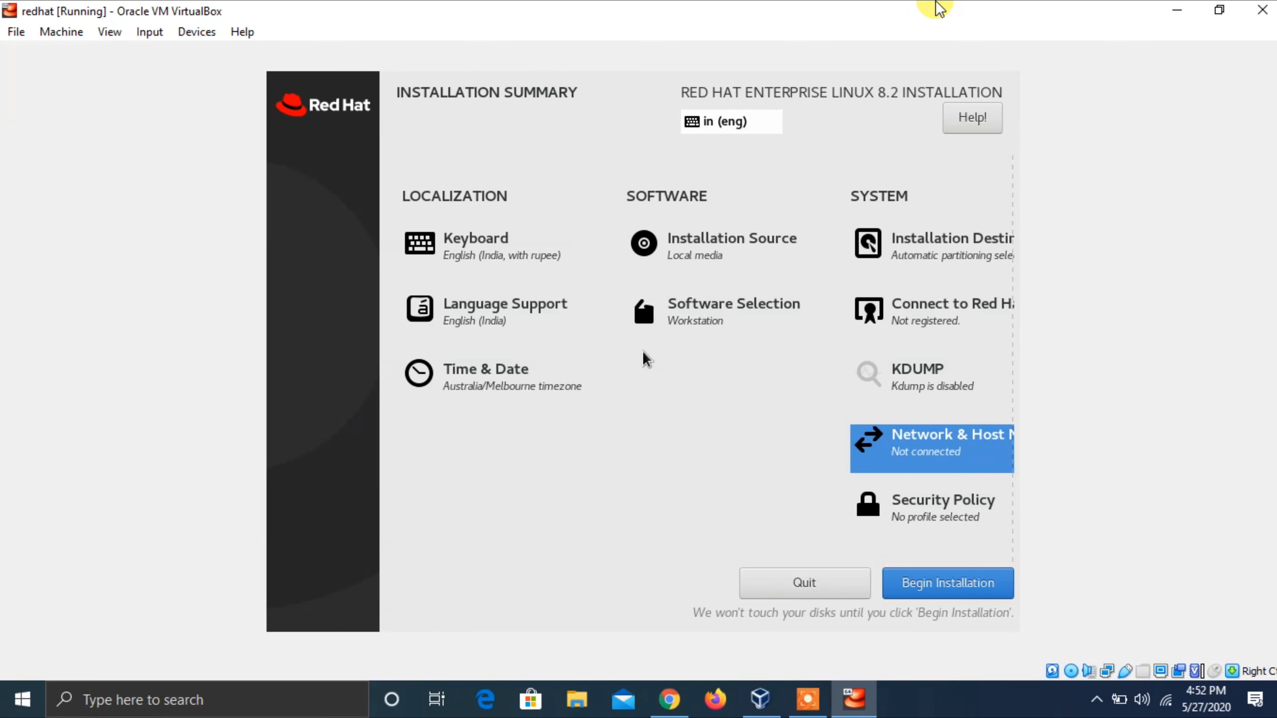
pyautogui.press('Return')
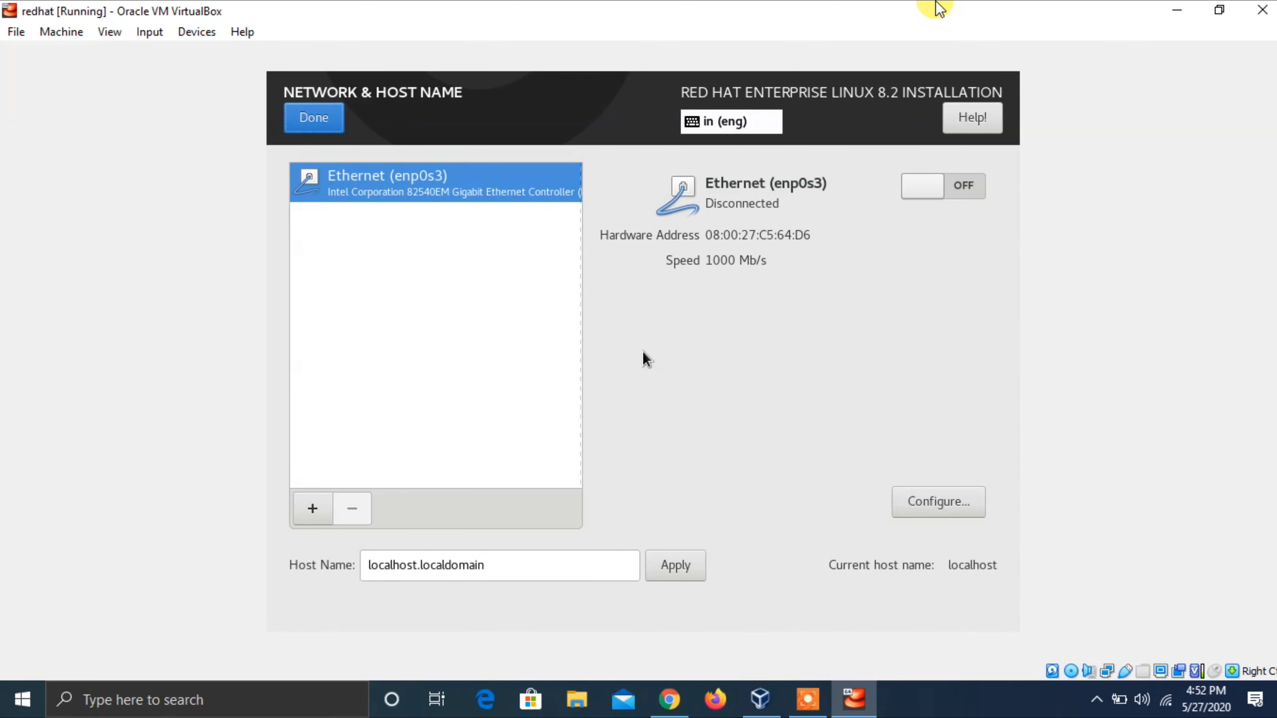
# - Turn the Ethernet connection on and apply the host name RHEL8
pyautogui.press('Tab')
pyautogui.press('Tab')
pyautogui.press('Tab')
pyautogui.press('Tab')
pyautogui.press('space')
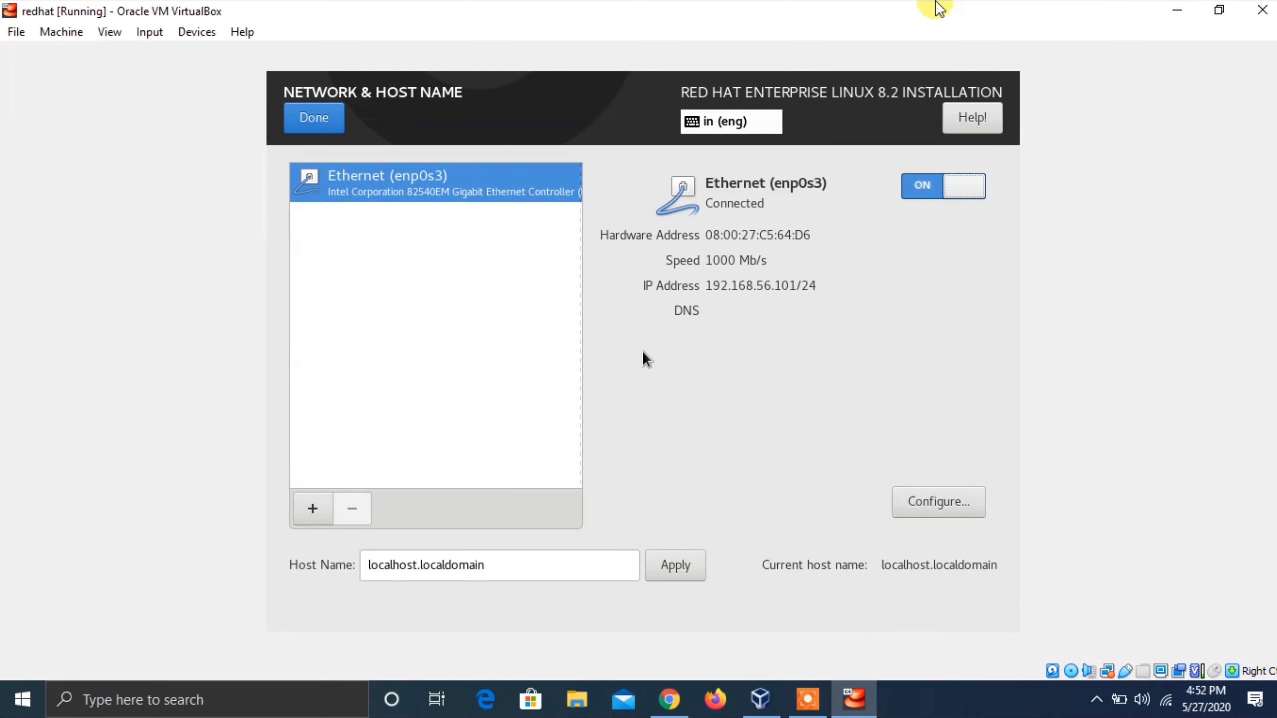
pyautogui.press('Tab')
pyautogui.press('Tab')
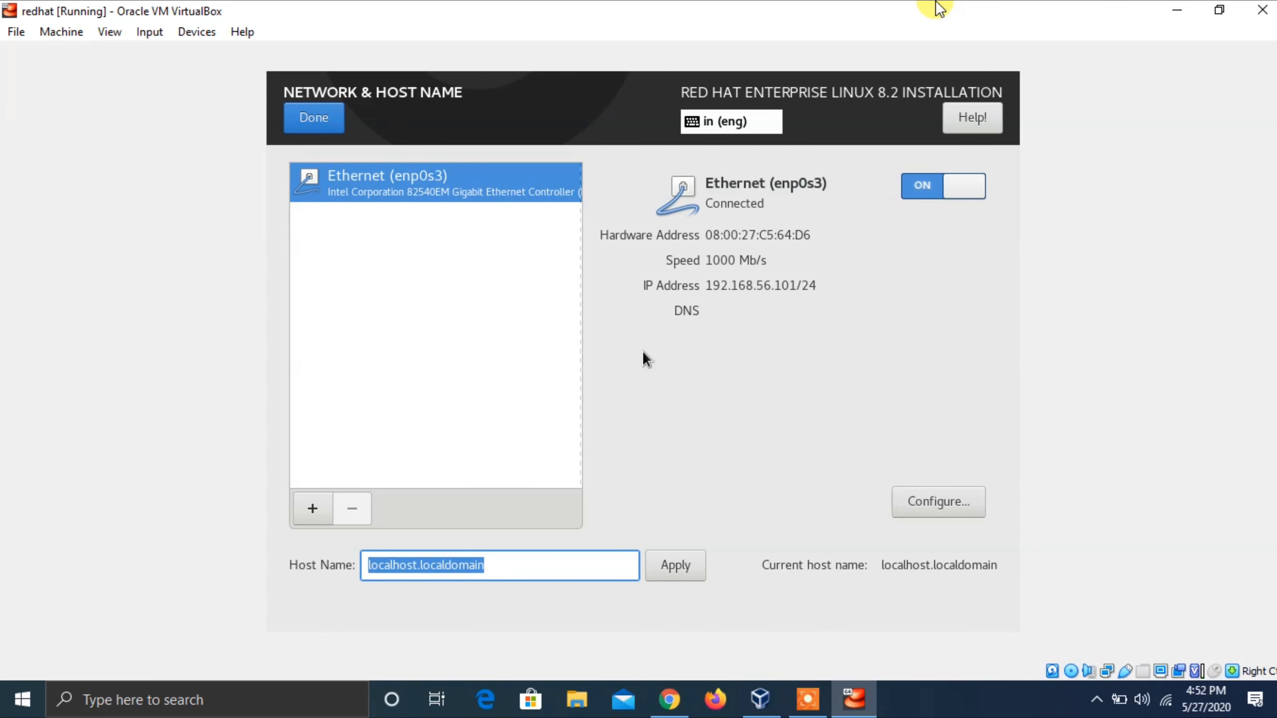
pyautogui.write('RHE')
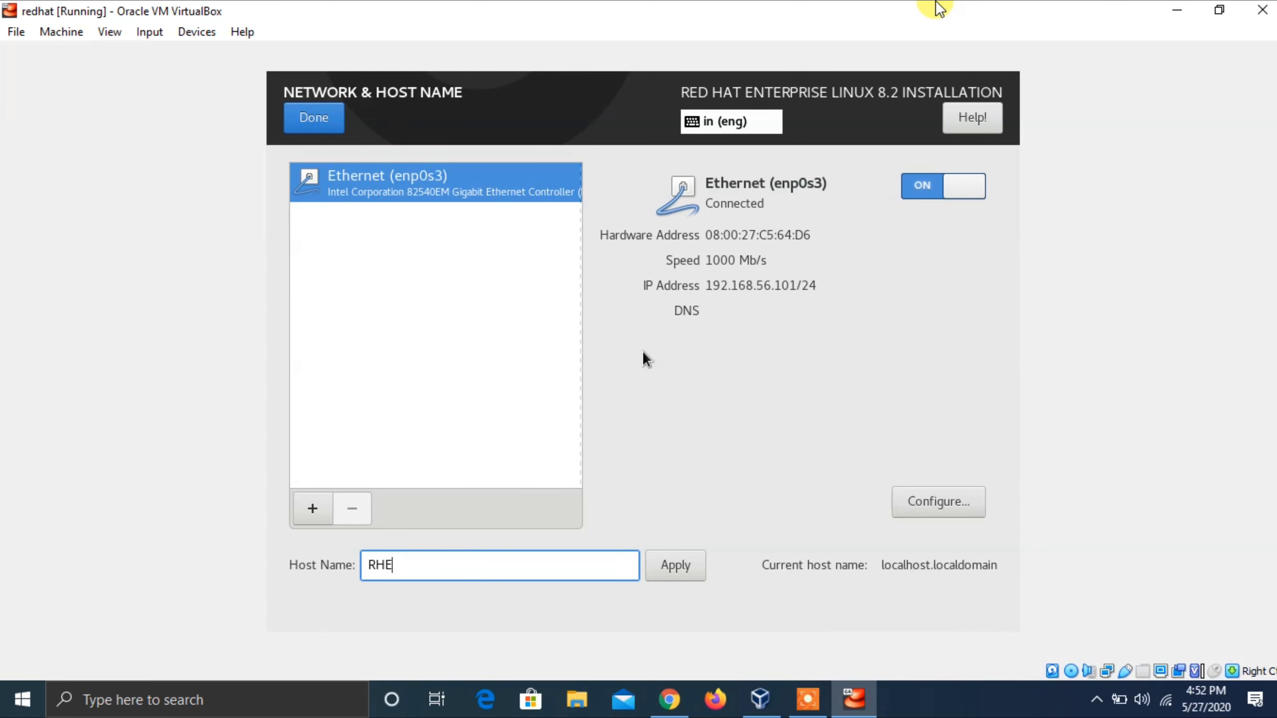
pyautogui.write('K8')
pyautogui.press('BackSpace')
pyautogui.press('BackSpace')
pyautogui.write('L8')
pyautogui.press('Tab')
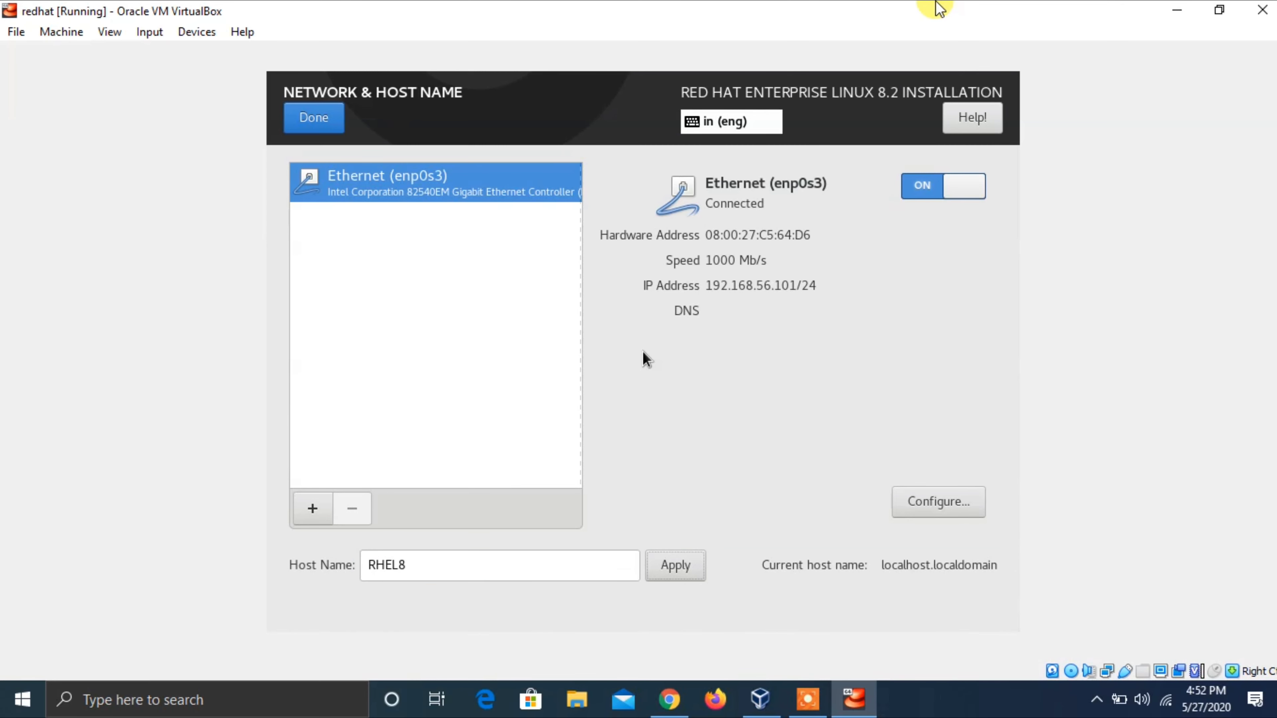
pyautogui.press('Return')
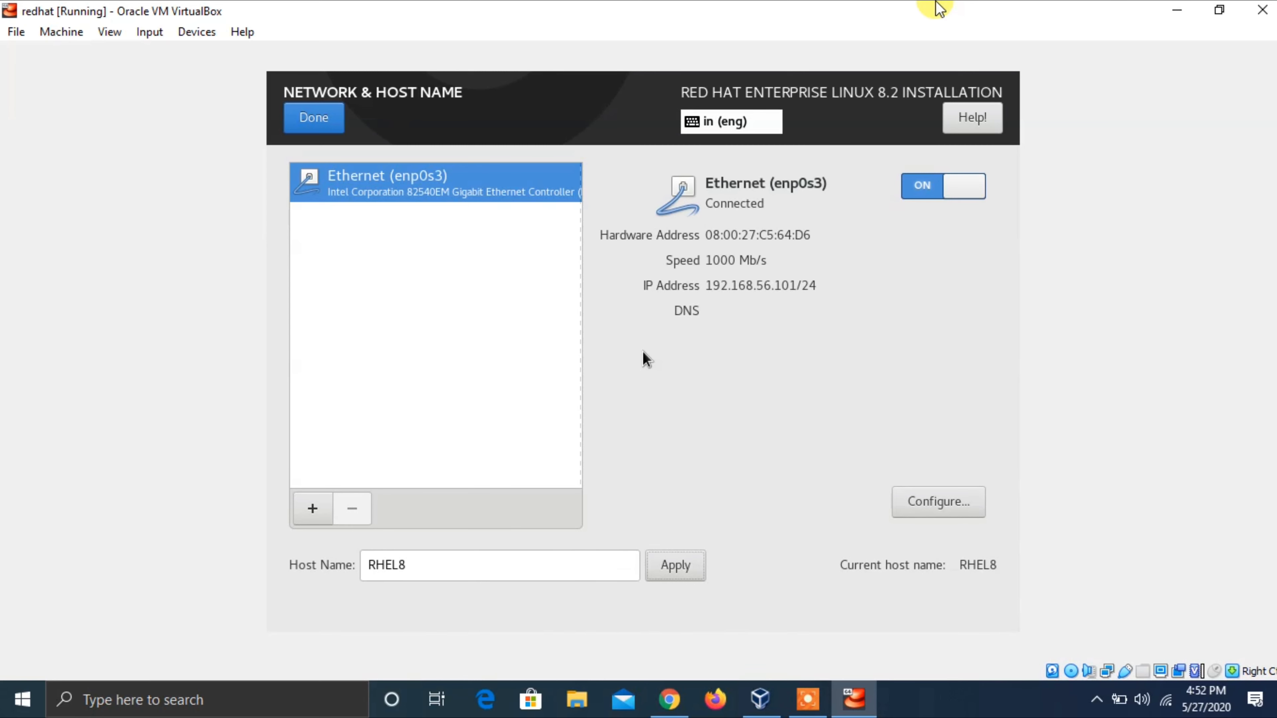
# - Finish the network settings and open the Security Policy item
pyautogui.press('Tab')
pyautogui.press('Return')
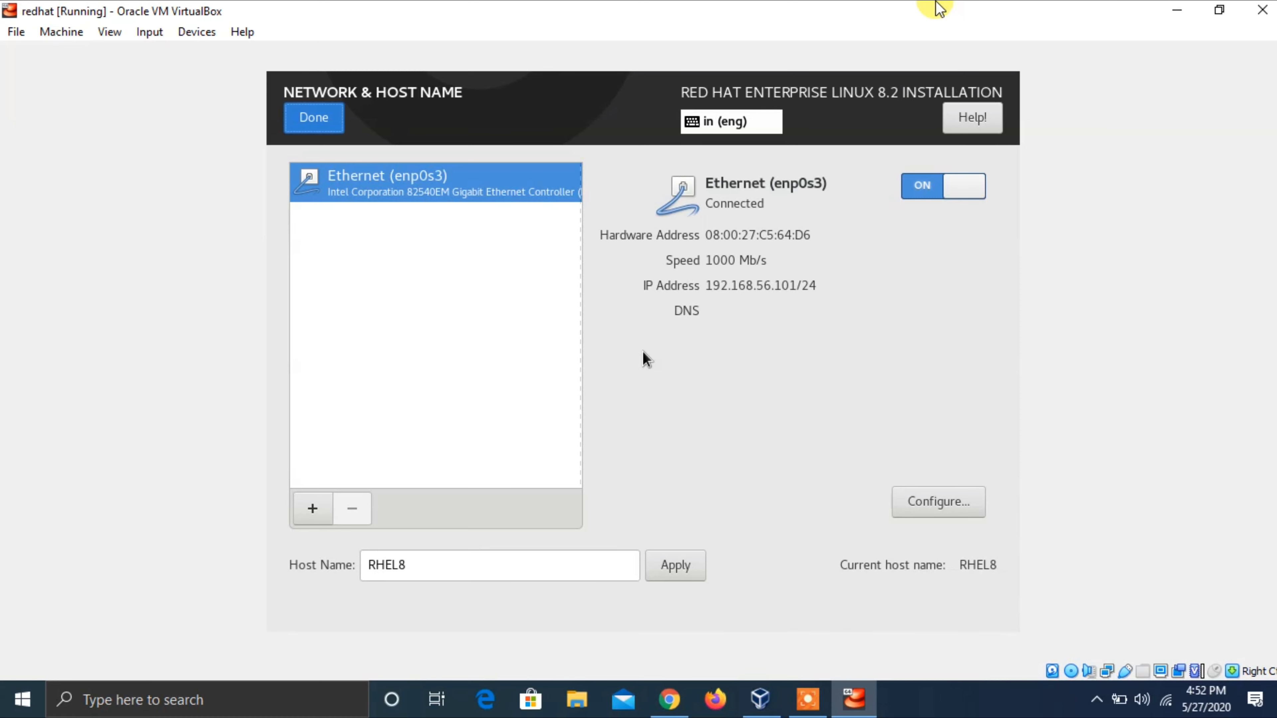
pyautogui.press('Tab')
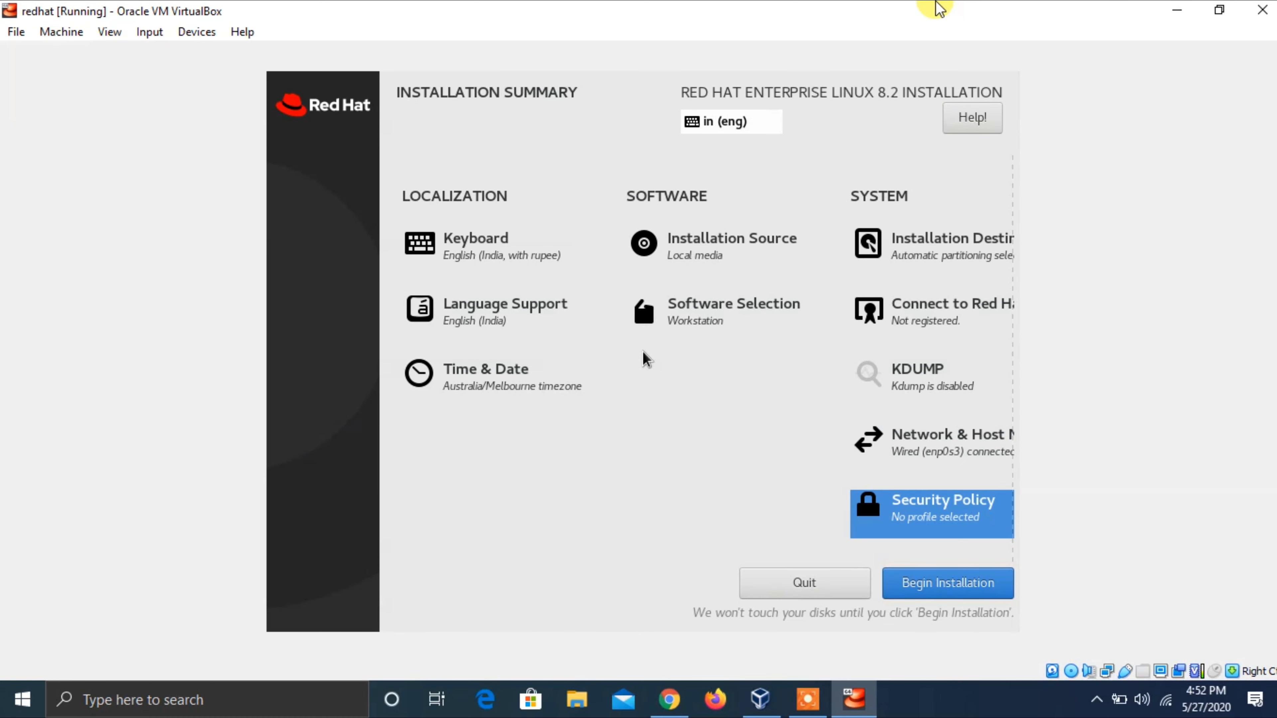
pyautogui.press('Return')
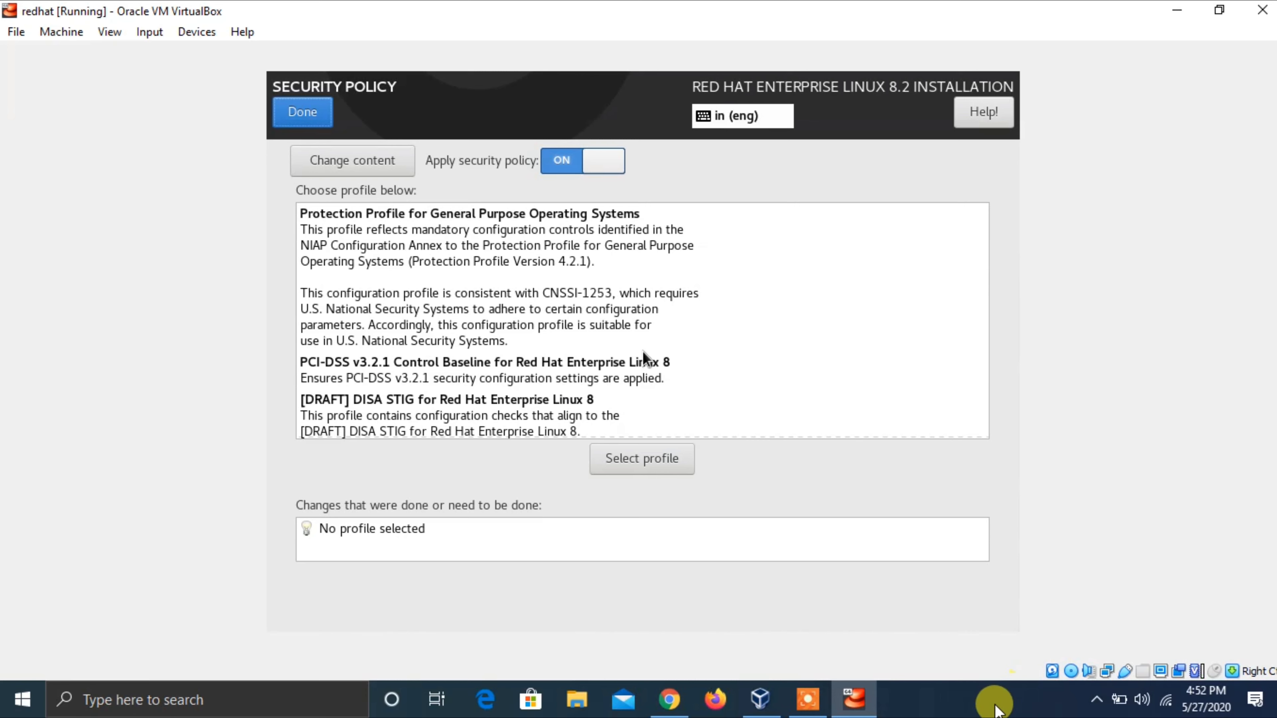
# - Refocus the VM on the Security Policy screen, leaving no profile selected
pyautogui.click(997, 707)
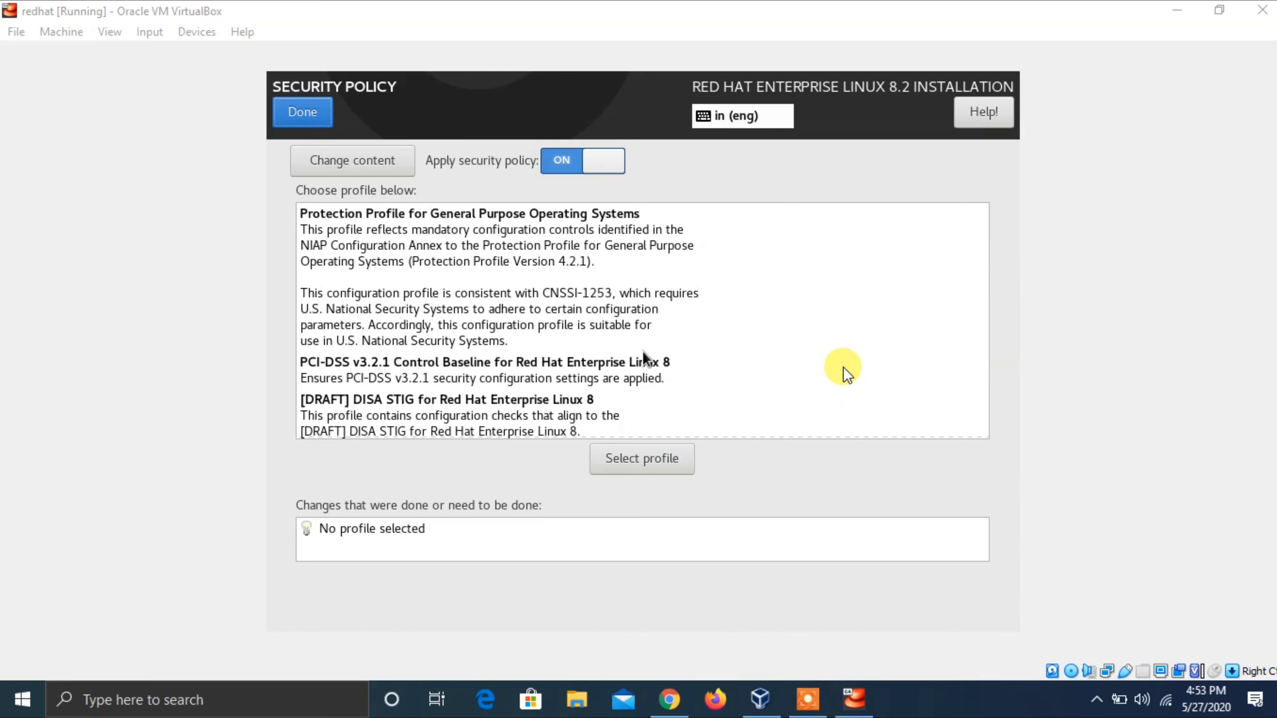
pyautogui.click(978, 7)
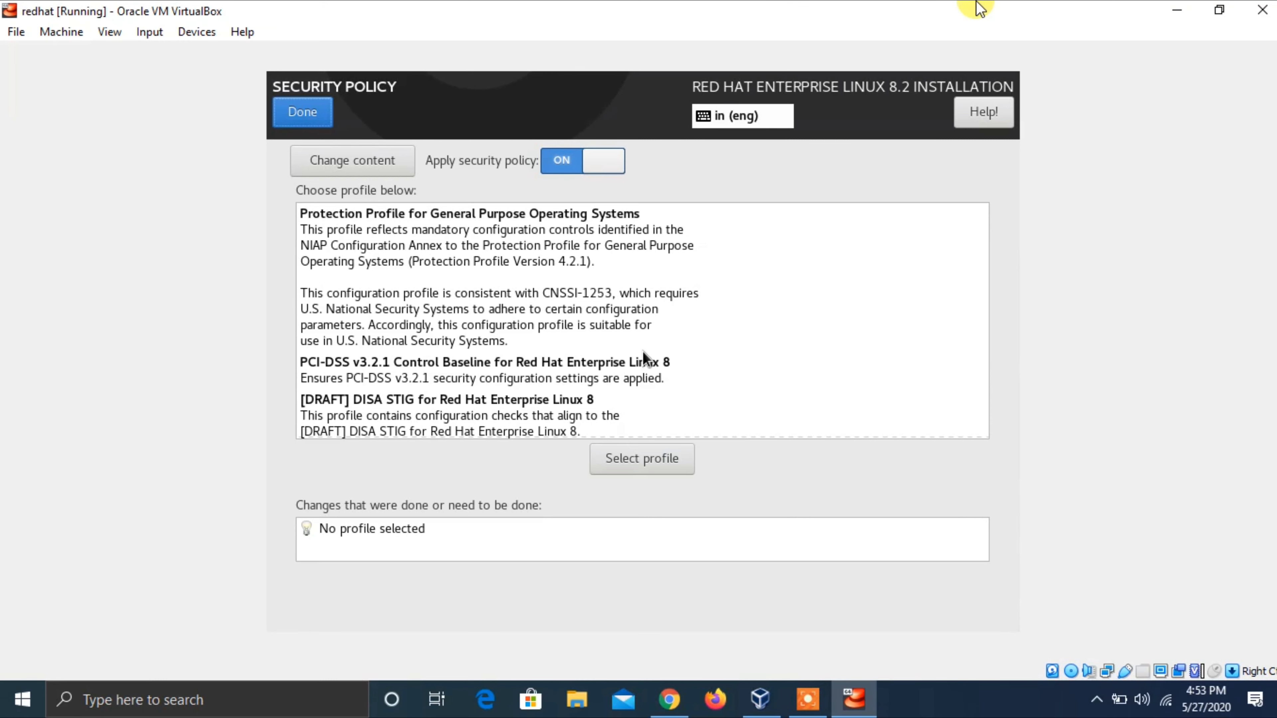
# - Close Security Policy with no profile and start the installation via Begin Installation
pyautogui.hotkey('alt', 'd')
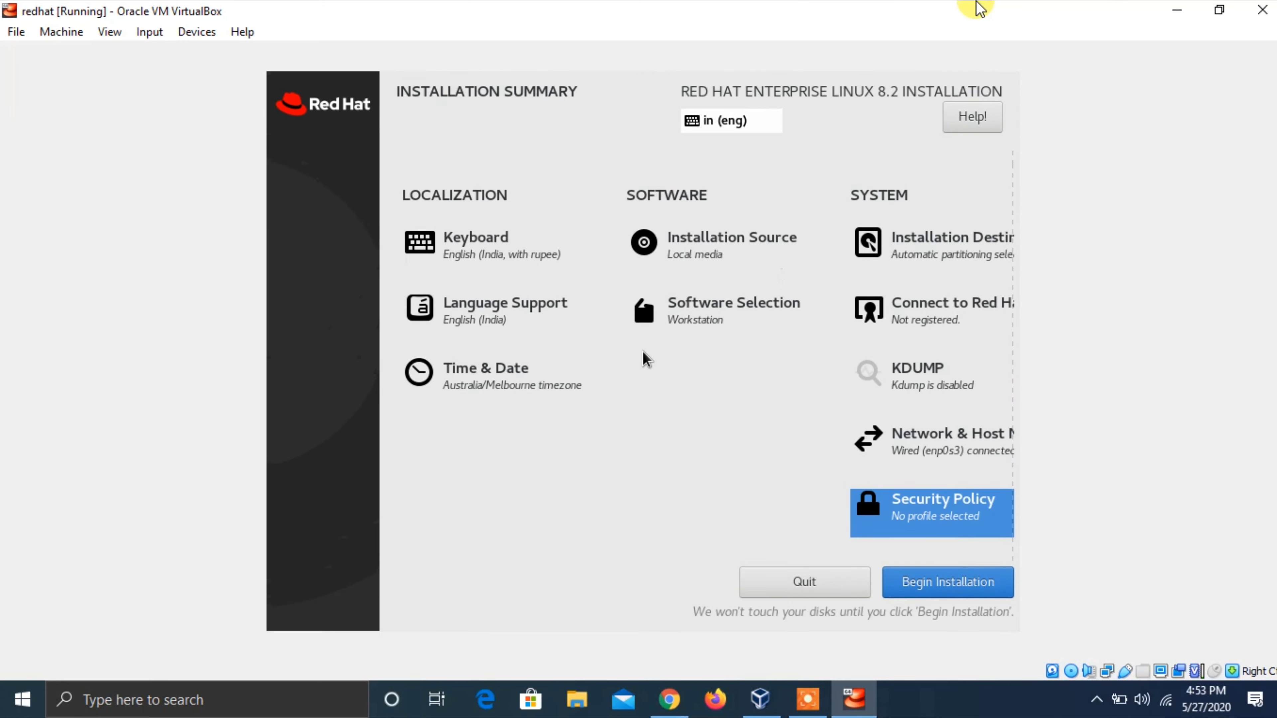
pyautogui.press('Up')
pyautogui.press('Down')
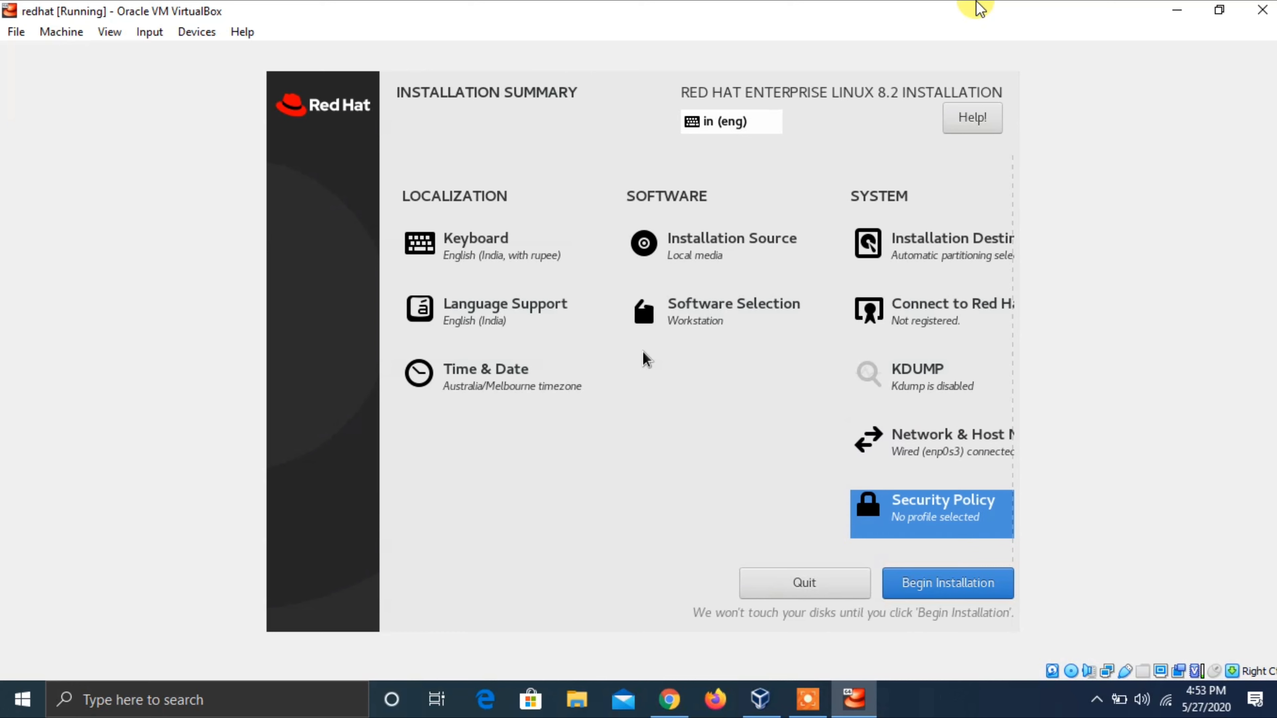
pyautogui.press('Down')
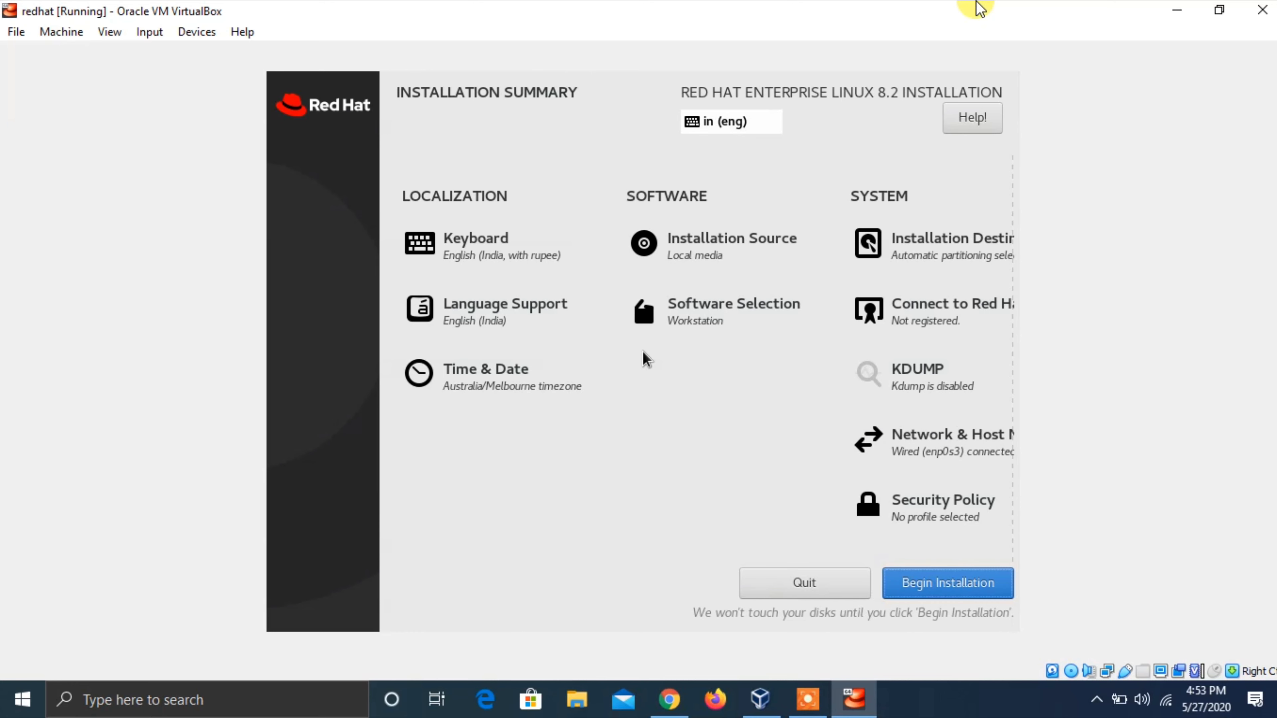
pyautogui.press('Tab')
pyautogui.press('Tab')
pyautogui.press('Right')
pyautogui.press('Right')
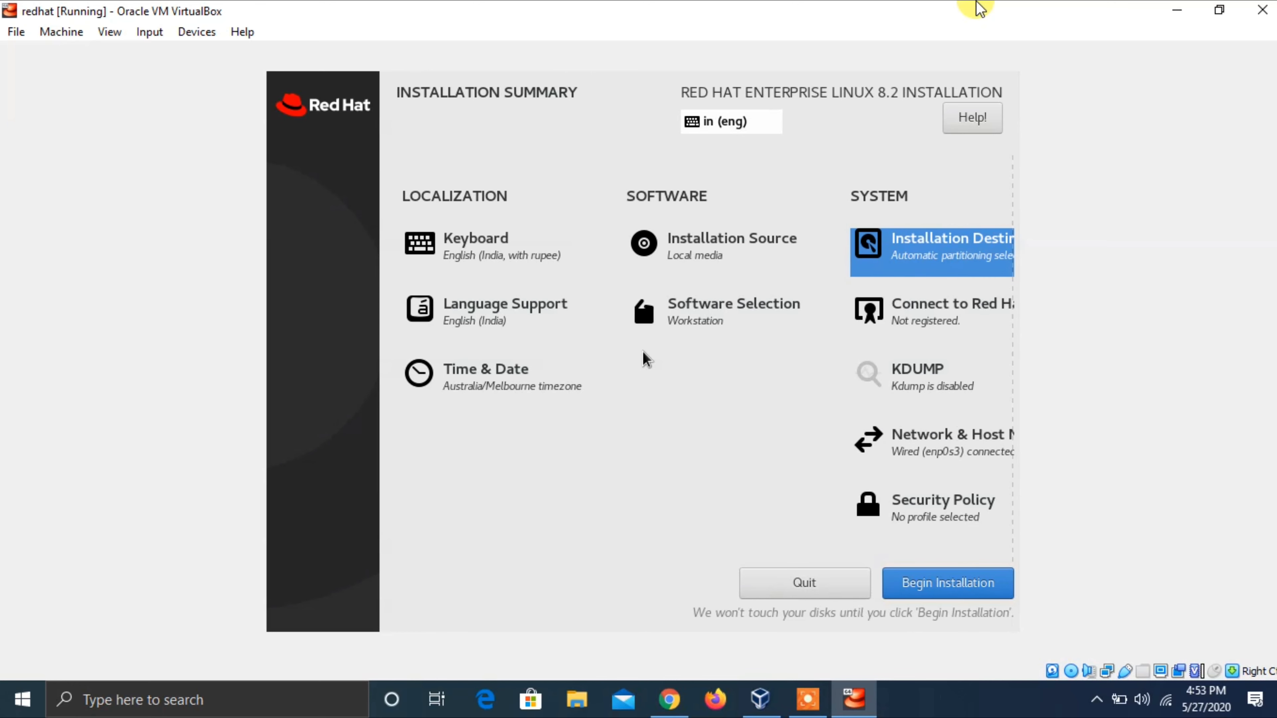
pyautogui.press('Right')
pyautogui.press('Right')
pyautogui.press('Right')
pyautogui.press('Right')
pyautogui.press('Right')
pyautogui.press('Right')
pyautogui.press('Right')
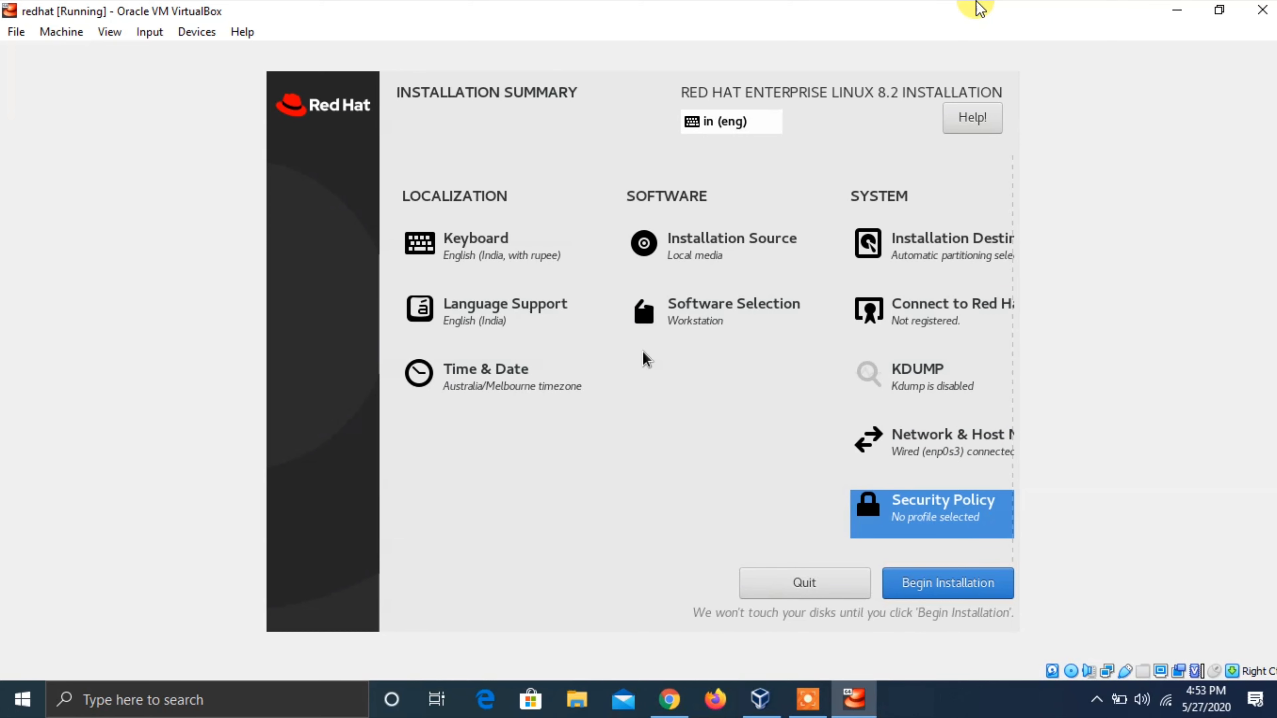
pyautogui.press('Down')
pyautogui.press('Right')
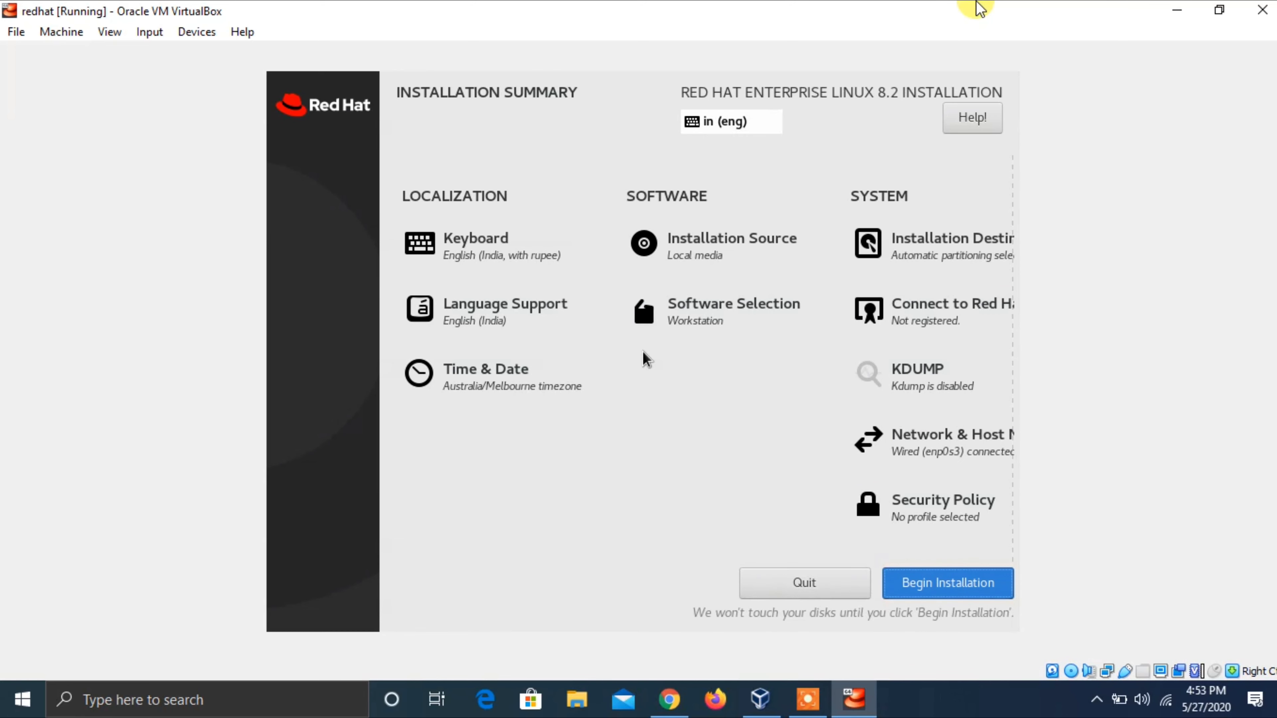
pyautogui.press('Return')
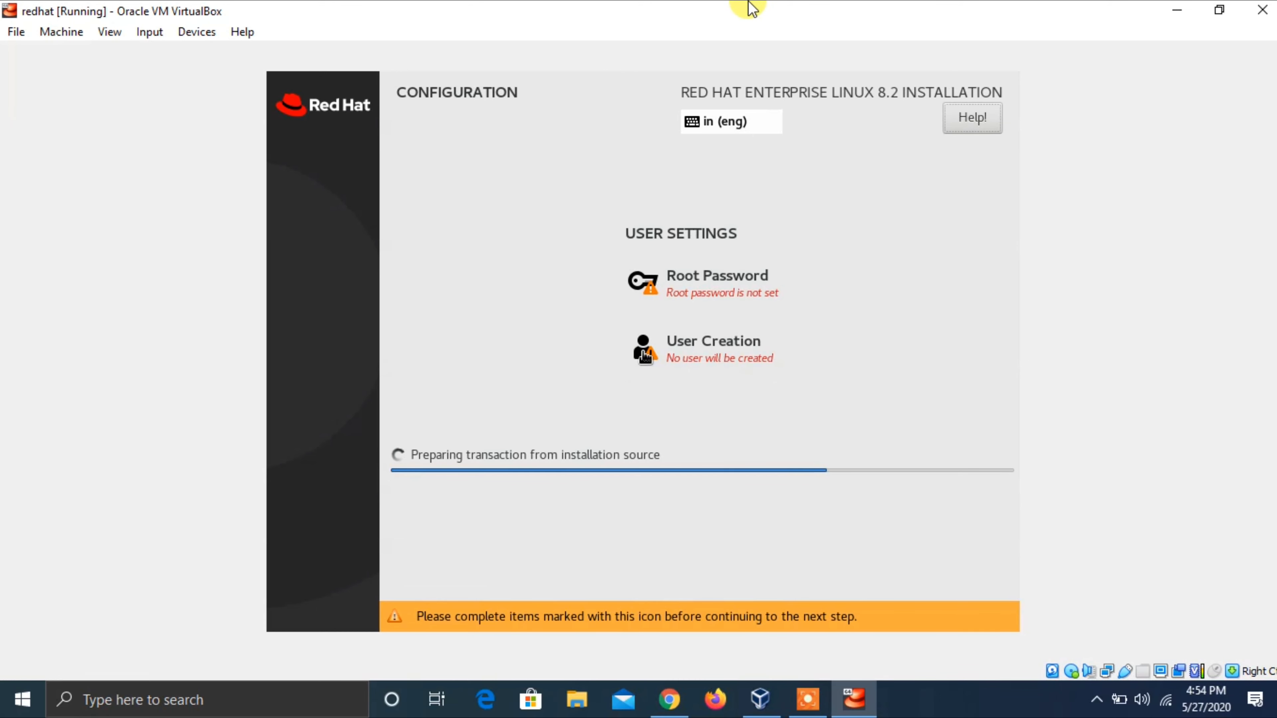
# - Enter the root account password in both the Root Password and Confirm fields
pyautogui.press('Tab')
pyautogui.press('Return')
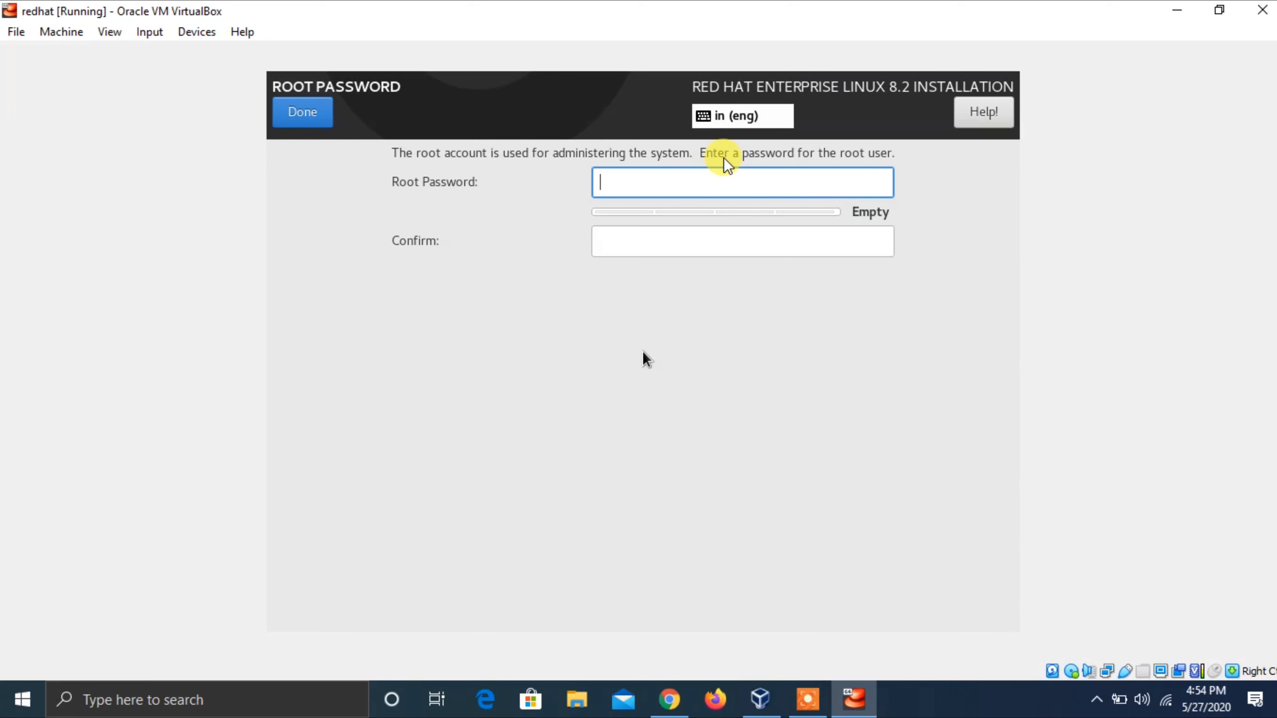
pyautogui.write('redh')
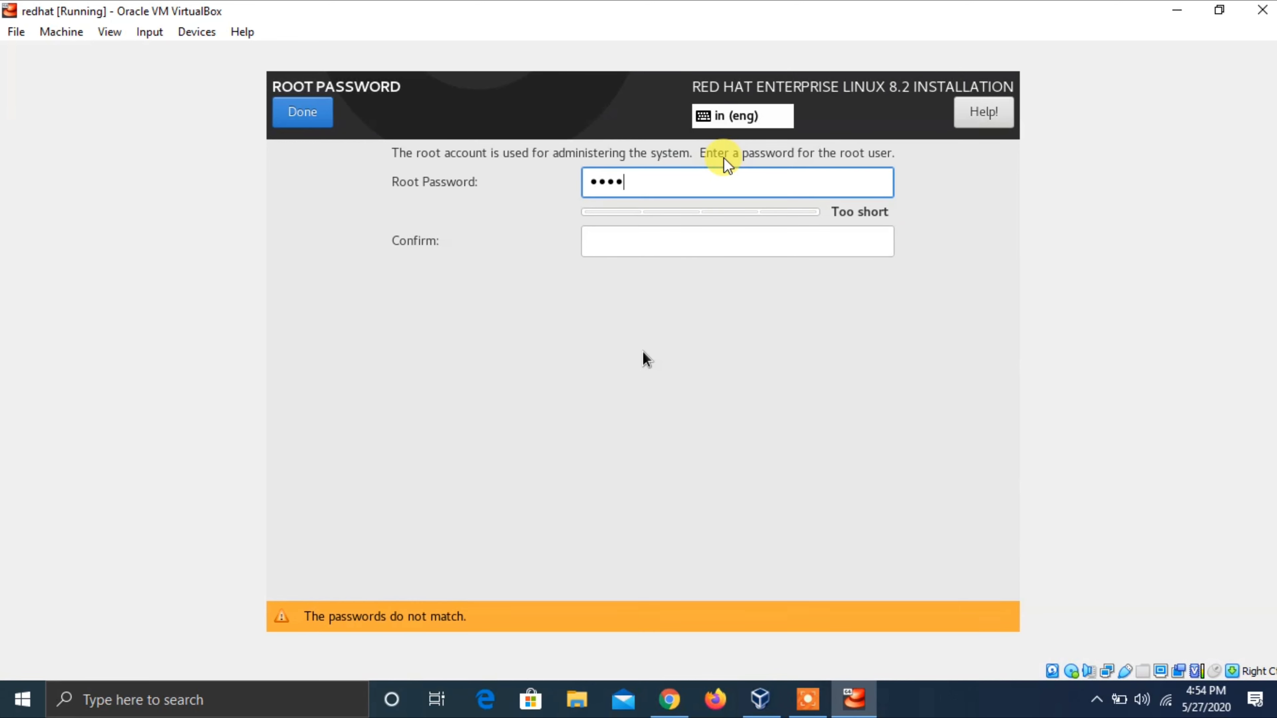
pyautogui.press('BackSpace')
pyautogui.press('BackSpace')
pyautogui.press('BackSpace')
pyautogui.press('BackSpace')
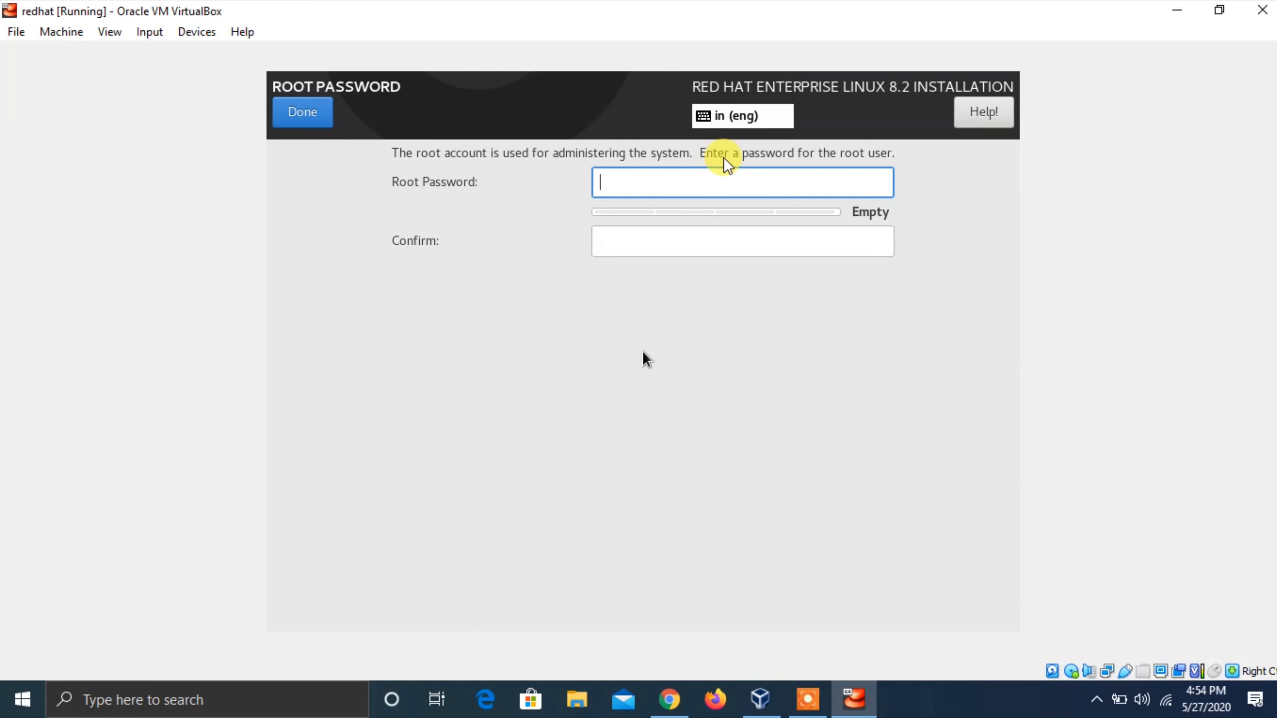
pyautogui.write('redha')
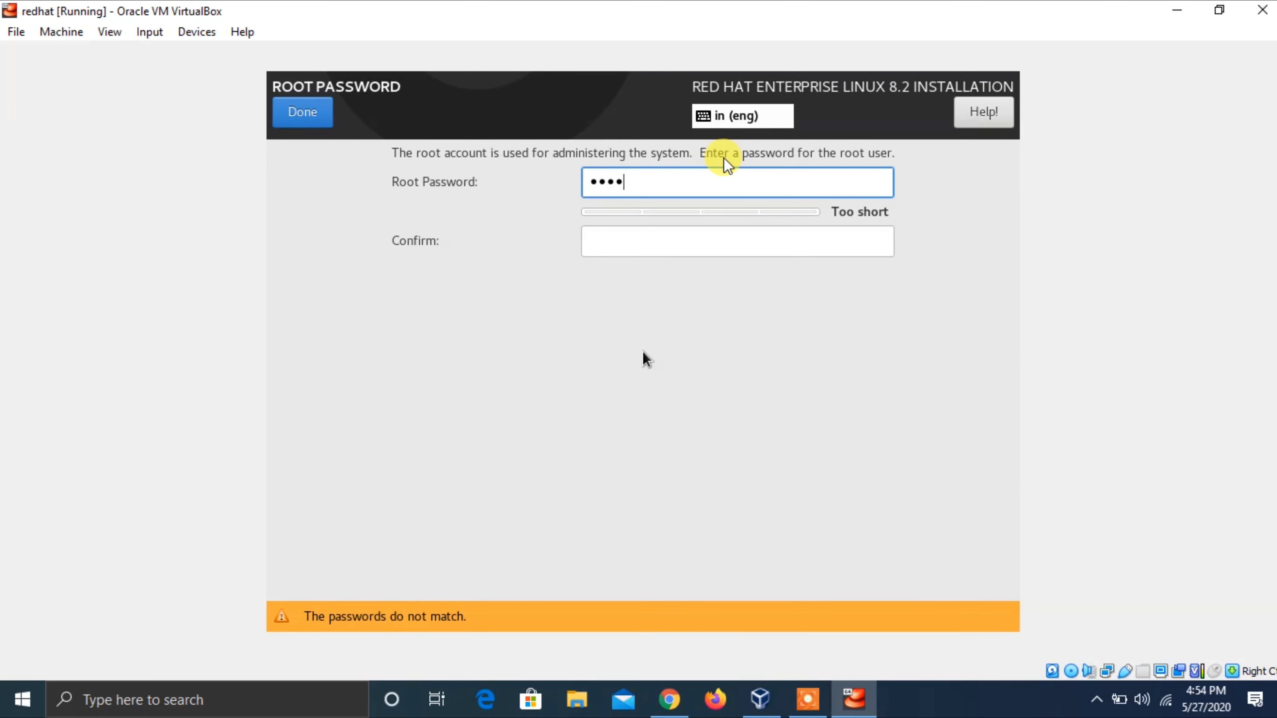
pyautogui.write('t')
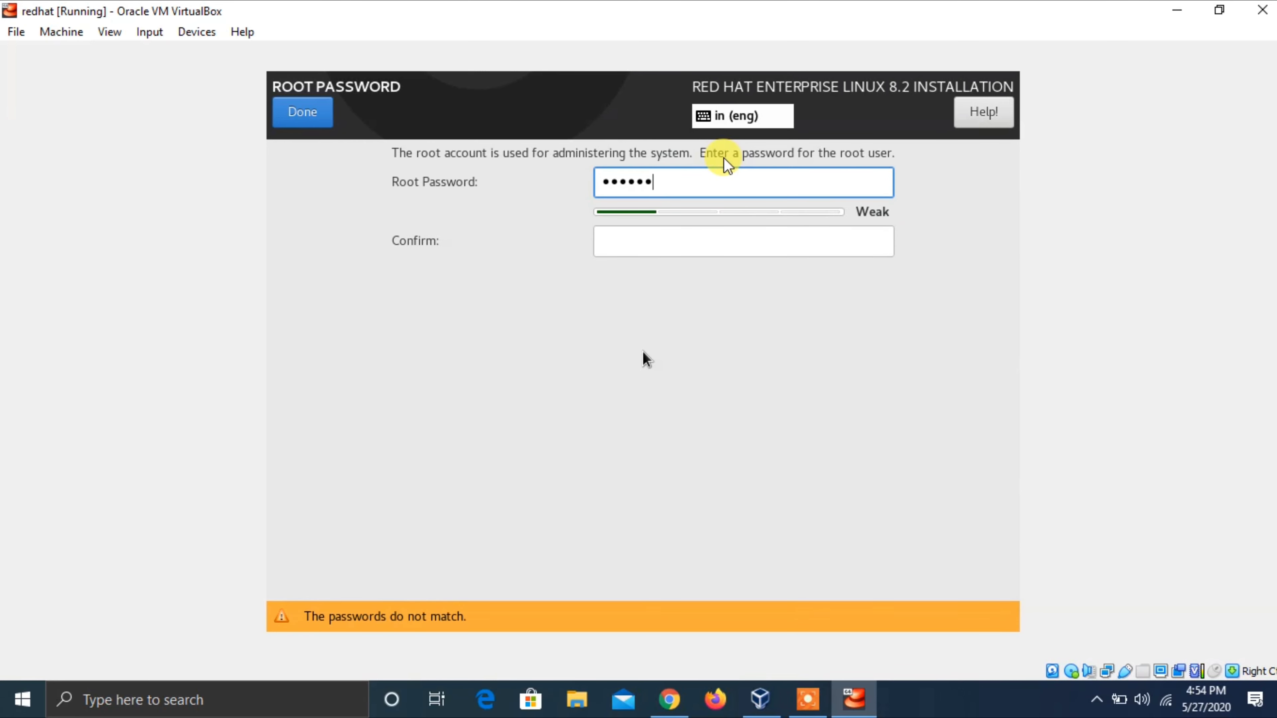
pyautogui.write('1')
pyautogui.press('Tab')
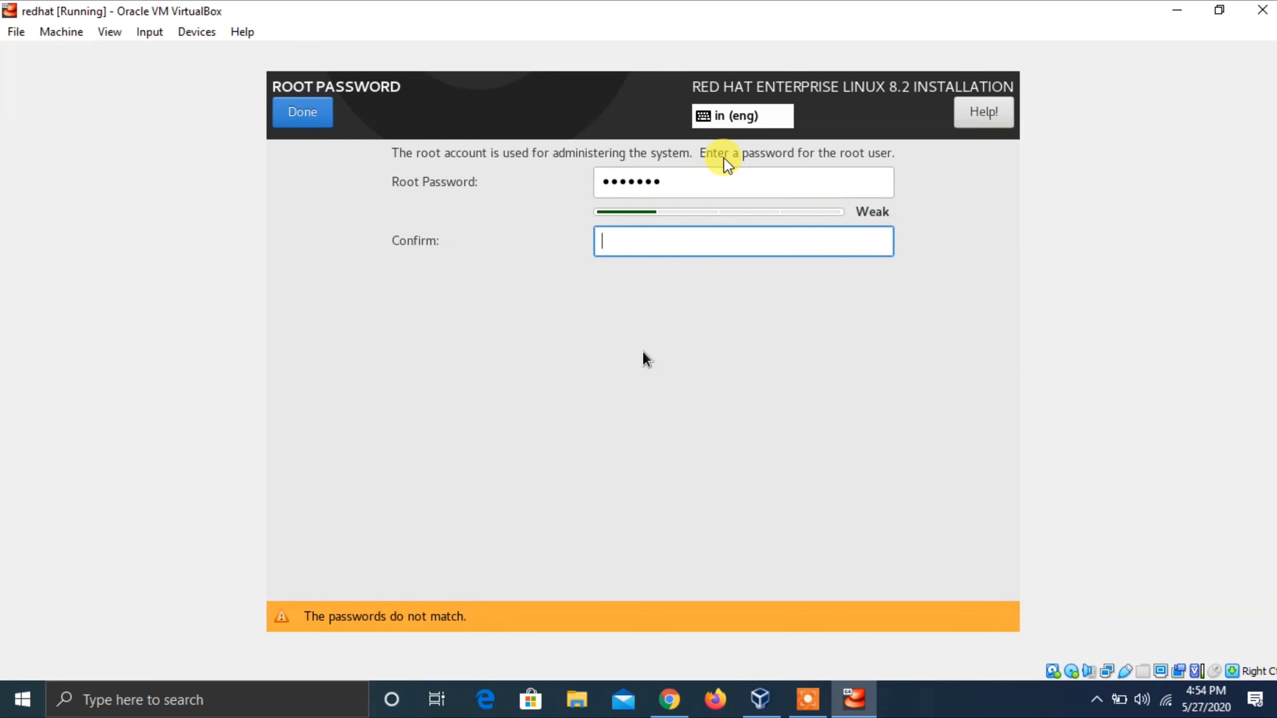
pyautogui.hotkey('shift', 'Tab')
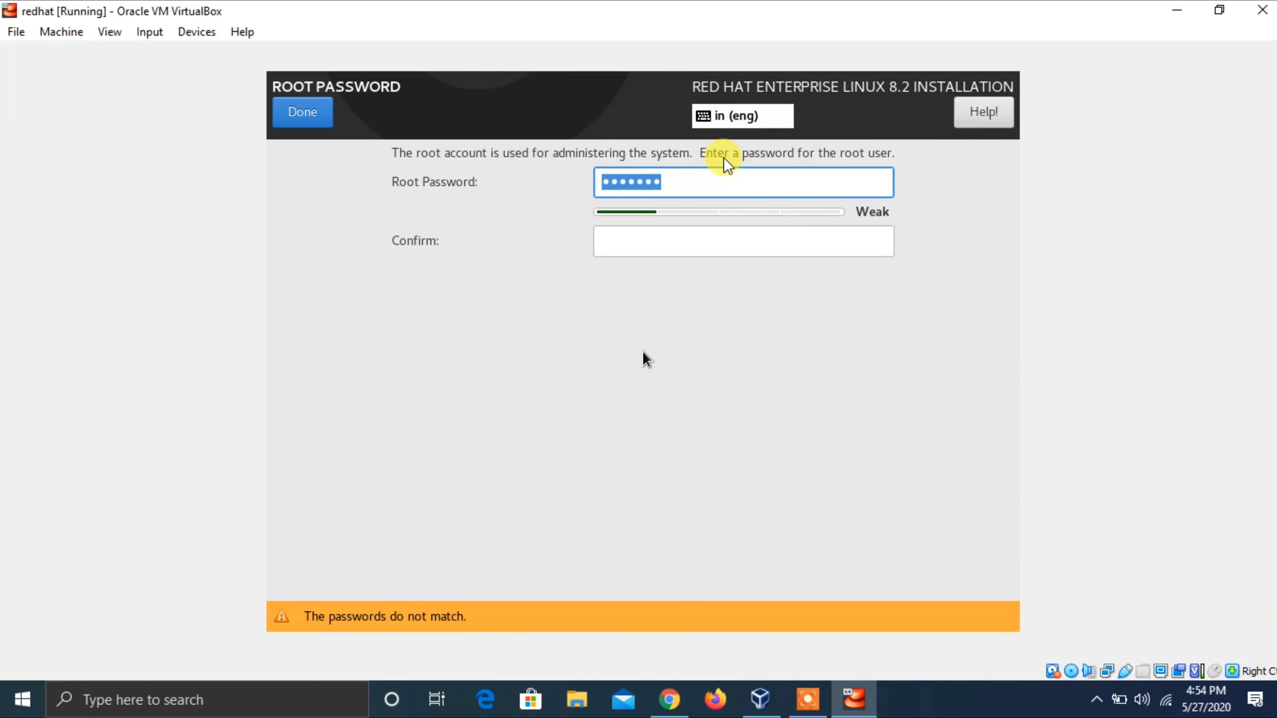
pyautogui.write('red')
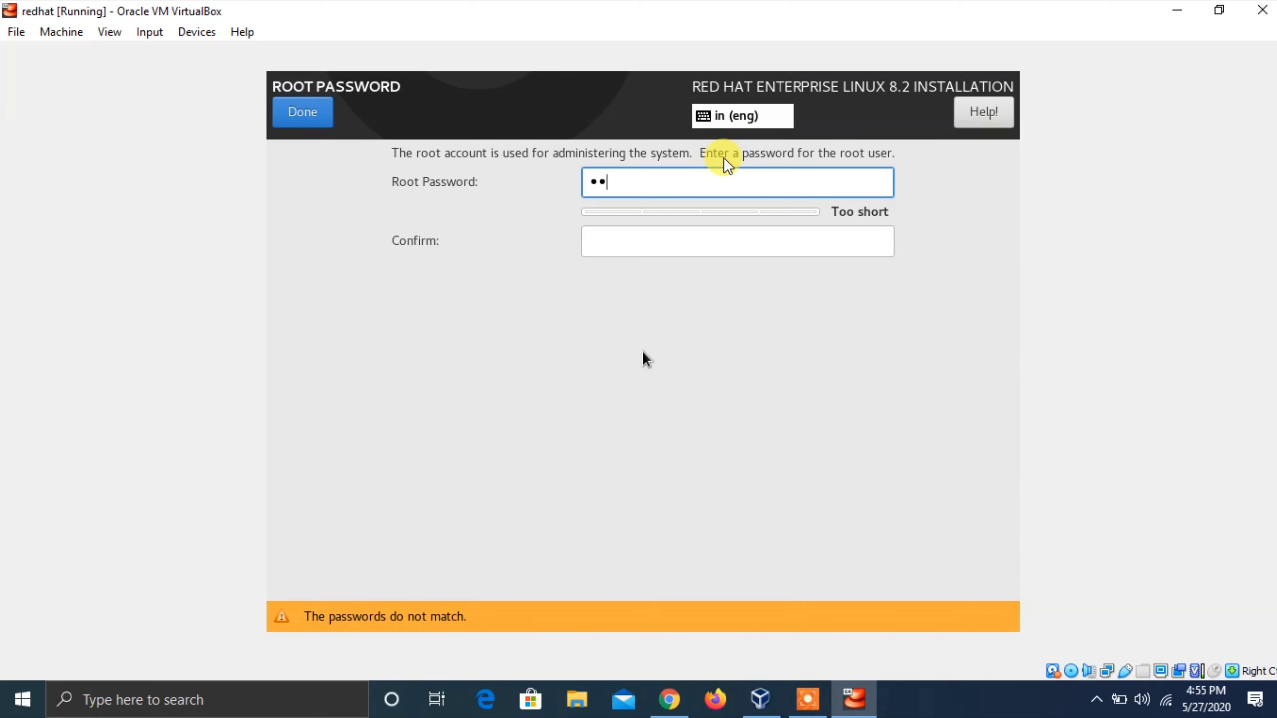
pyautogui.write('hat')
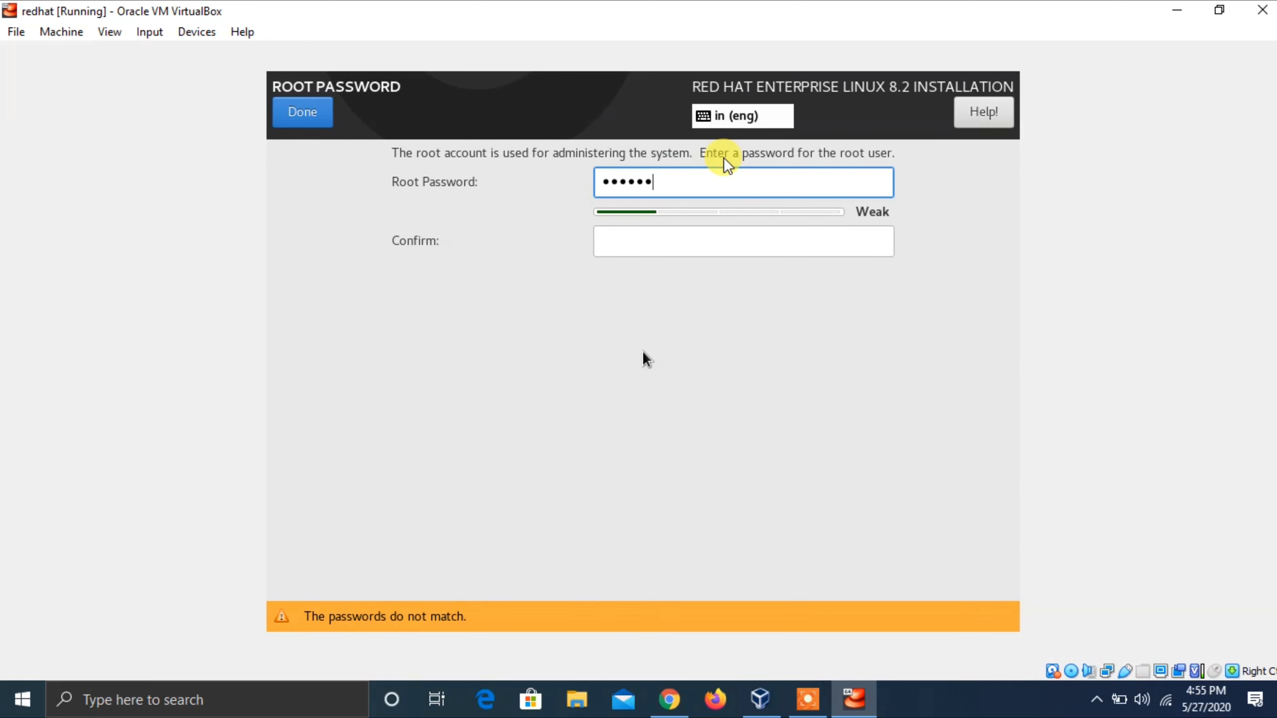
pyautogui.write('1')
pyautogui.press('Tab')
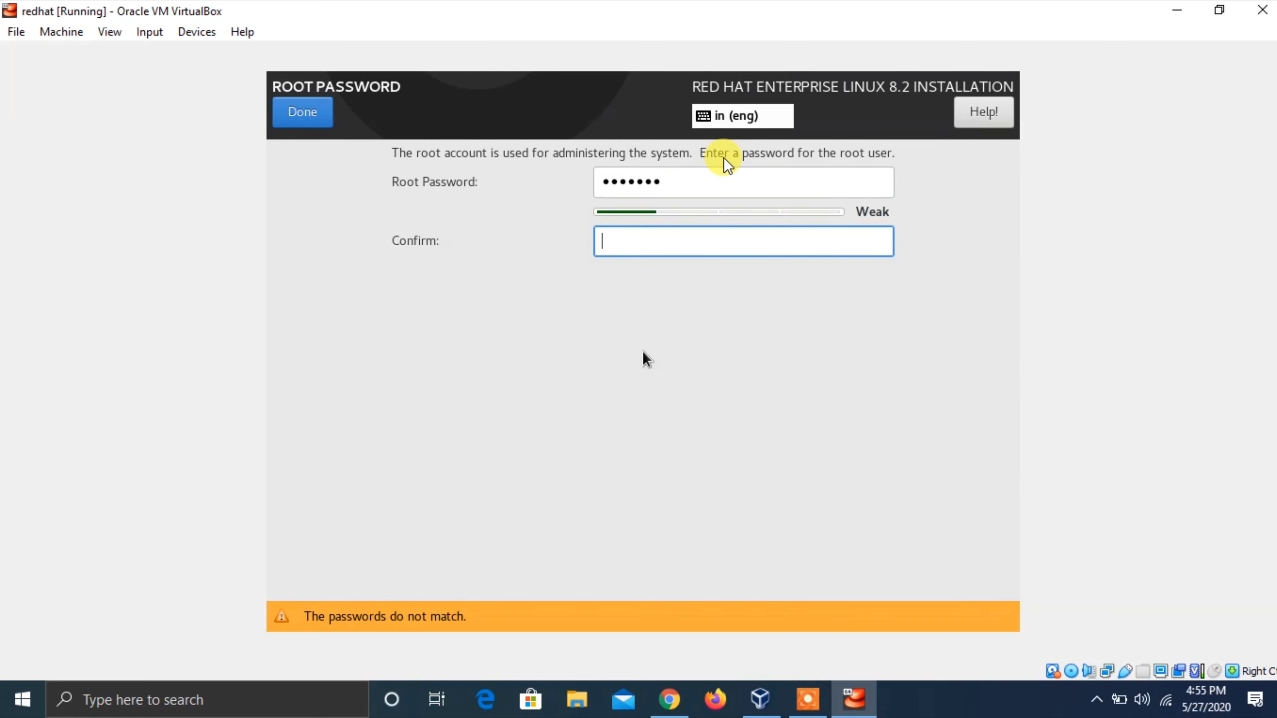
pyautogui.hotkey('shift', 'Tab')
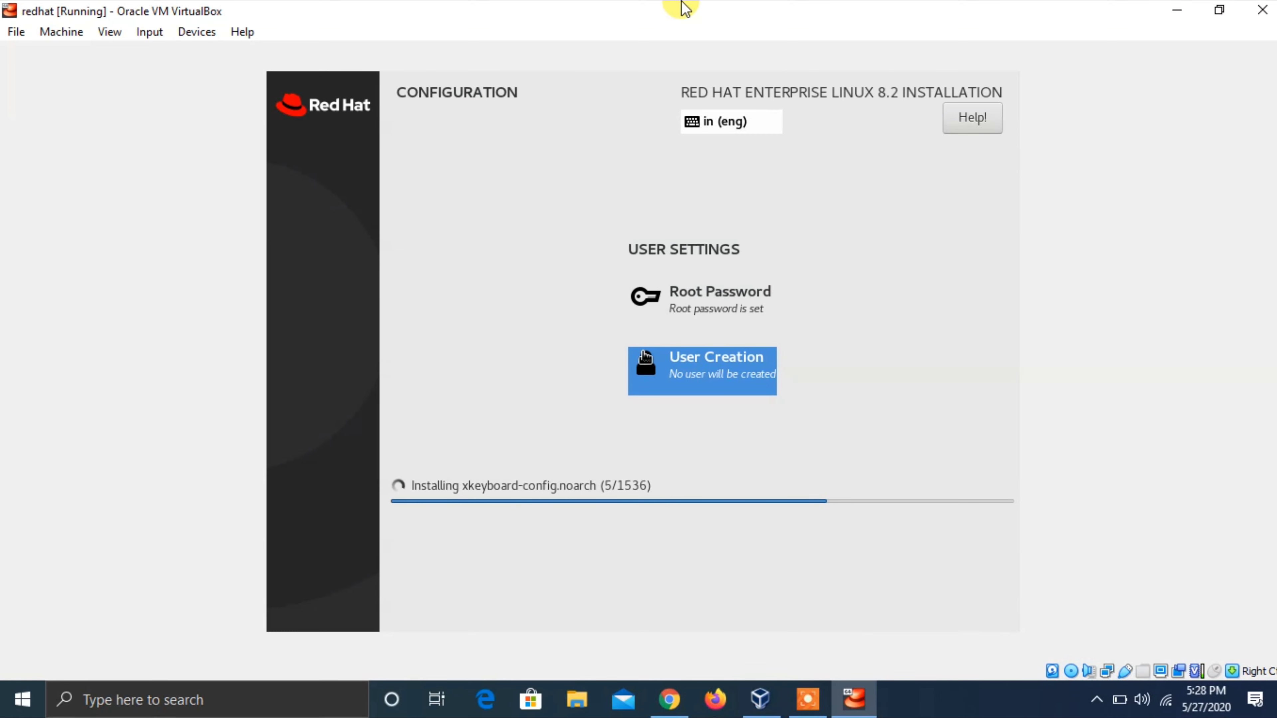
# - Create the user account with the user's full name and a confirmed password
pyautogui.click(646, 358)
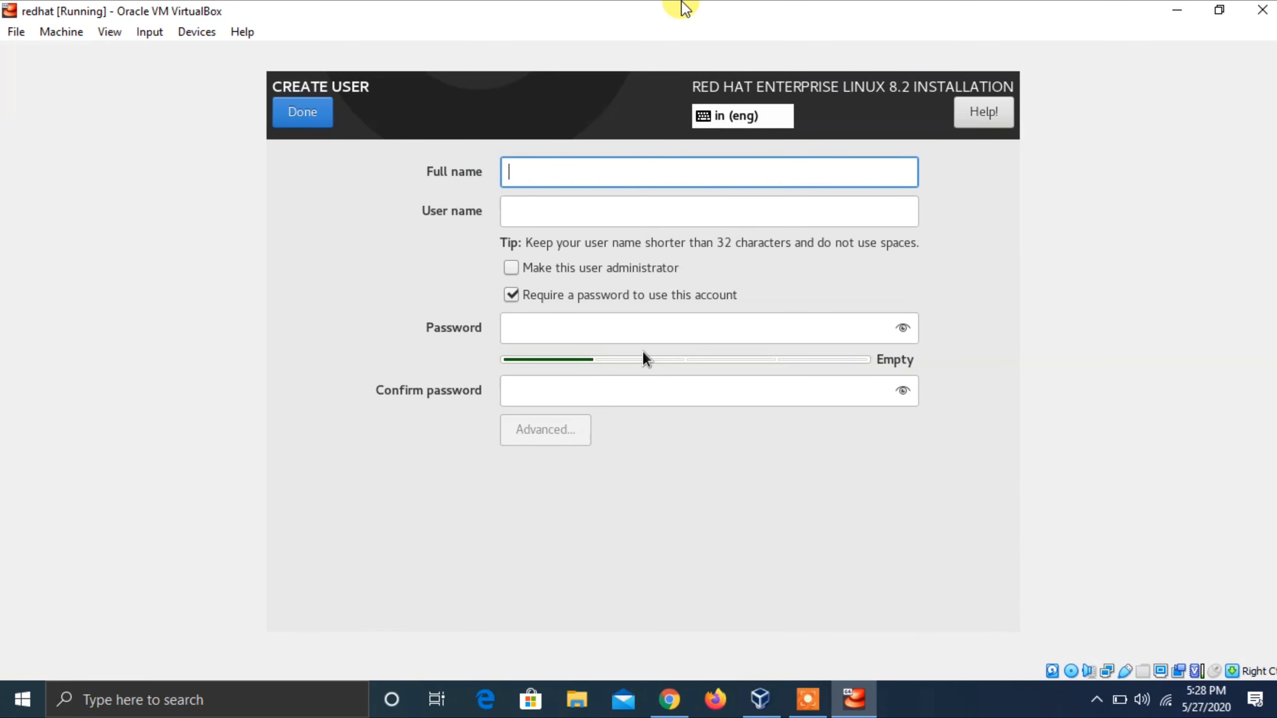
pyautogui.write('PALAKURL')
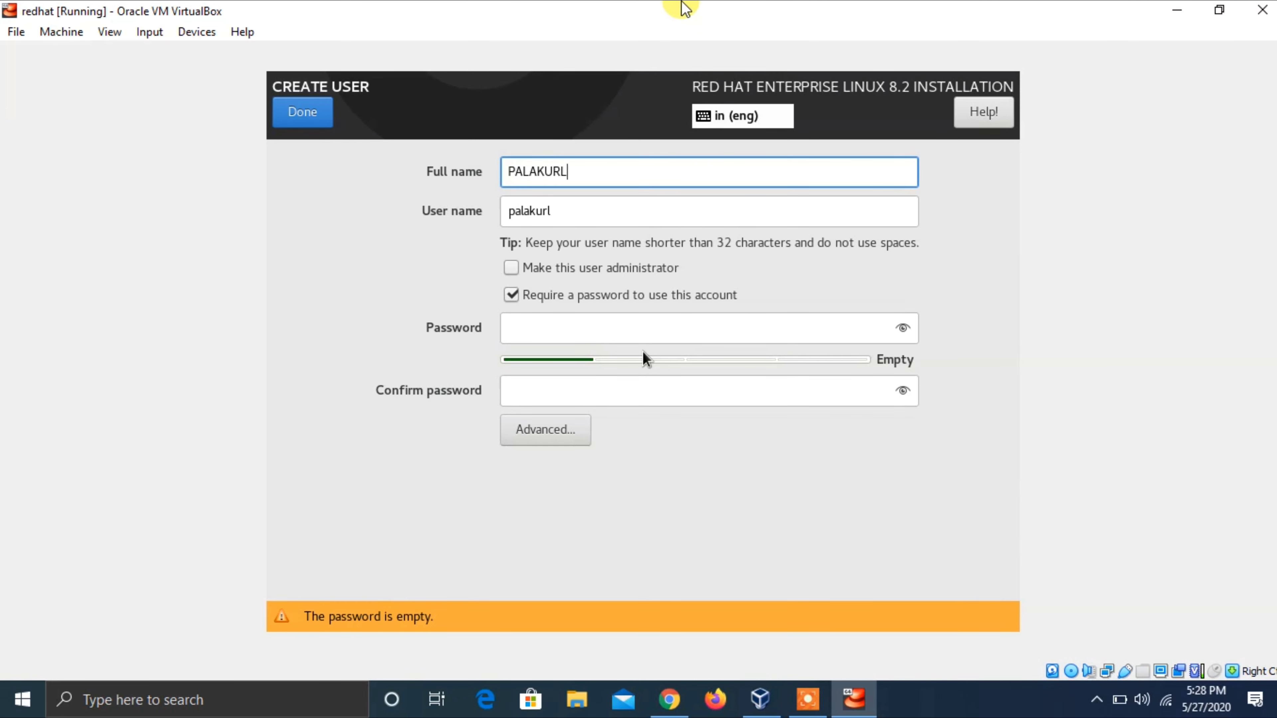
pyautogui.write('ASHIVAKUMAR')
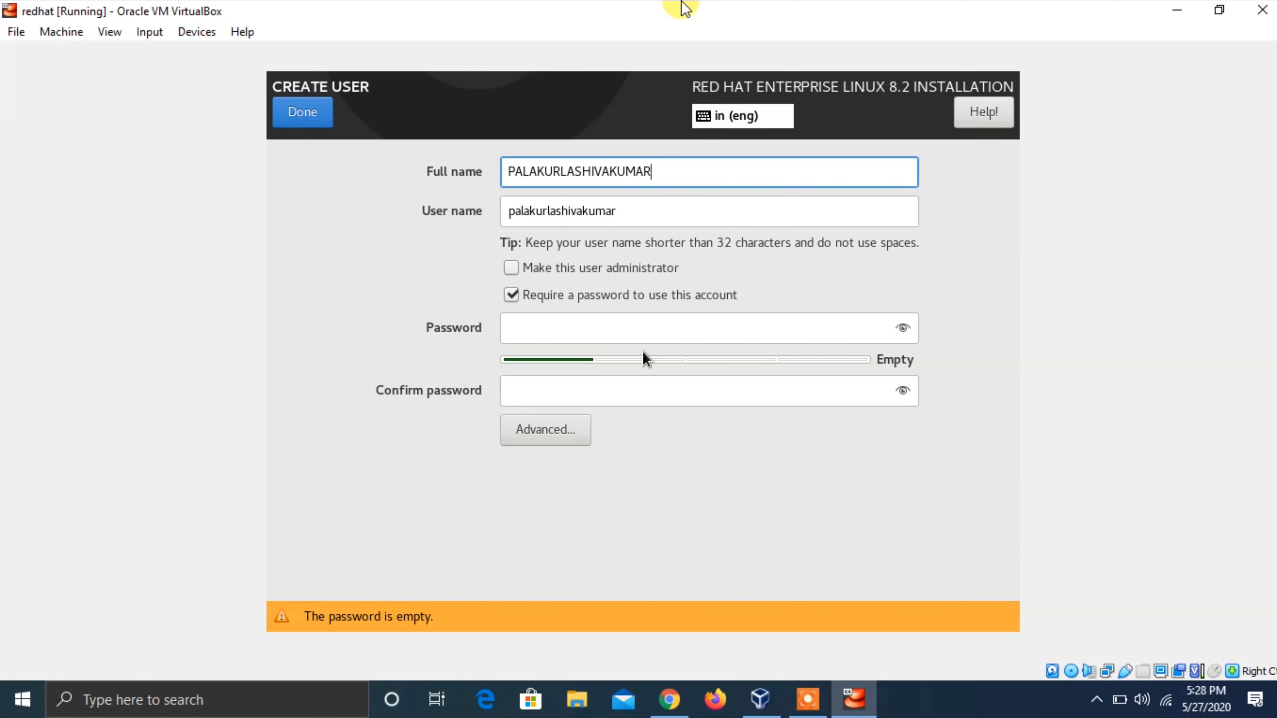
pyautogui.press('Tab')
pyautogui.press('Tab')
pyautogui.press('Tab')
pyautogui.press('Tab')
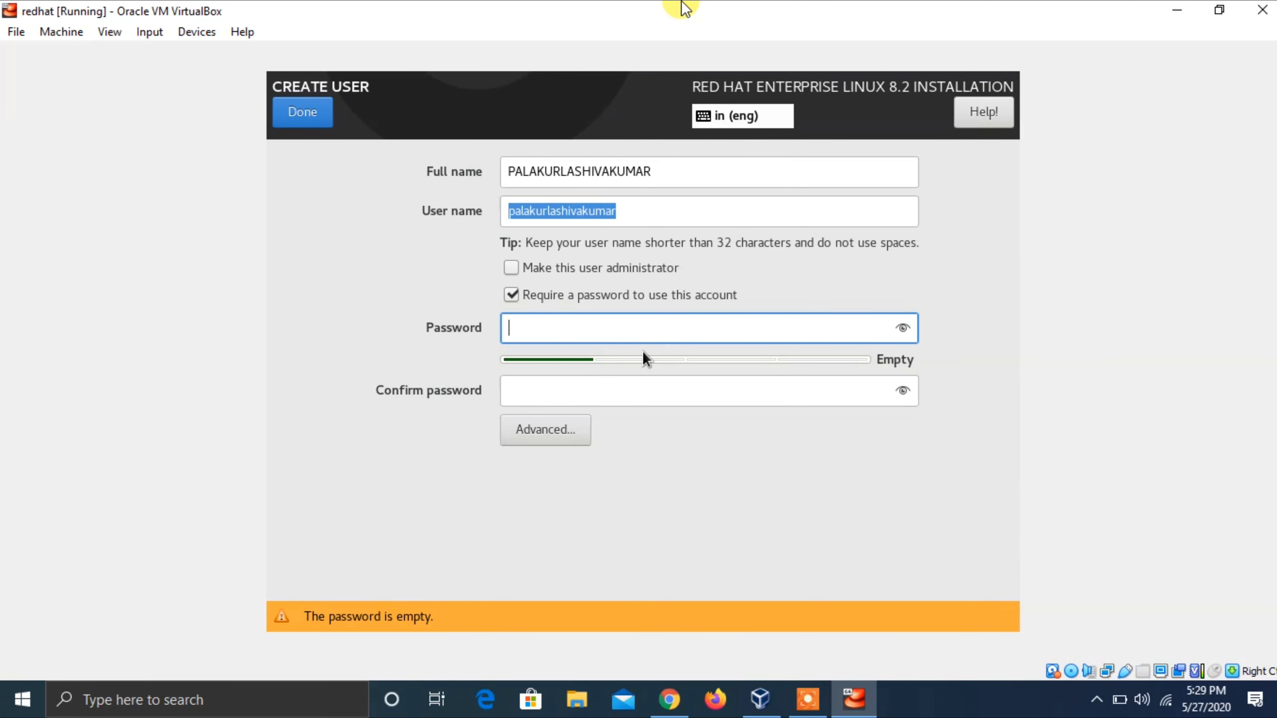
pyautogui.write('r')
pyautogui.press('BackSpace')
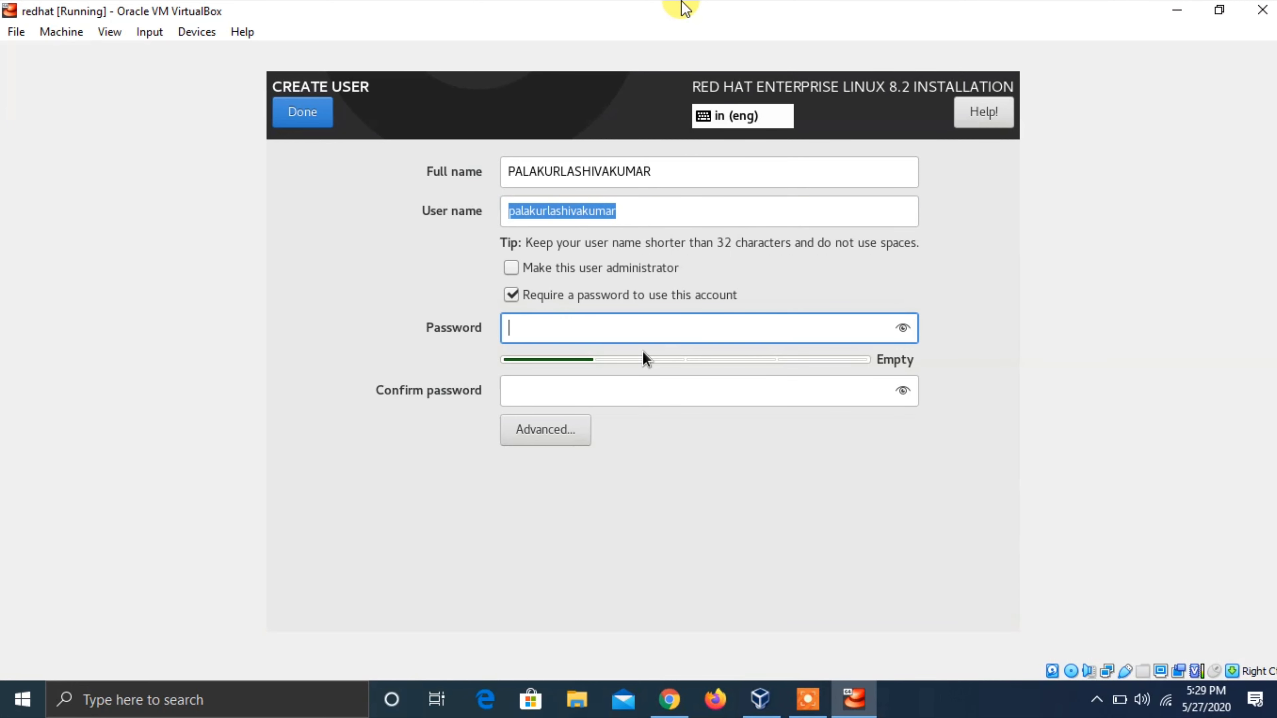
pyautogui.write('redhat')
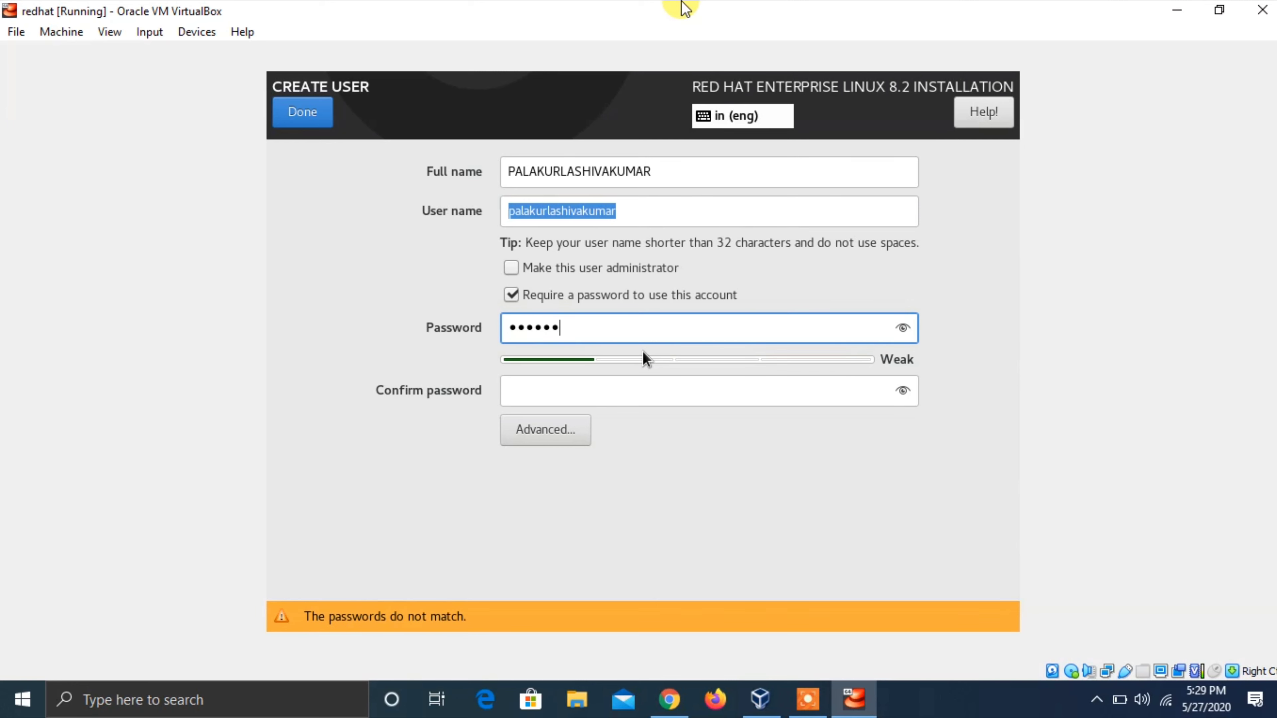
pyautogui.write('123')
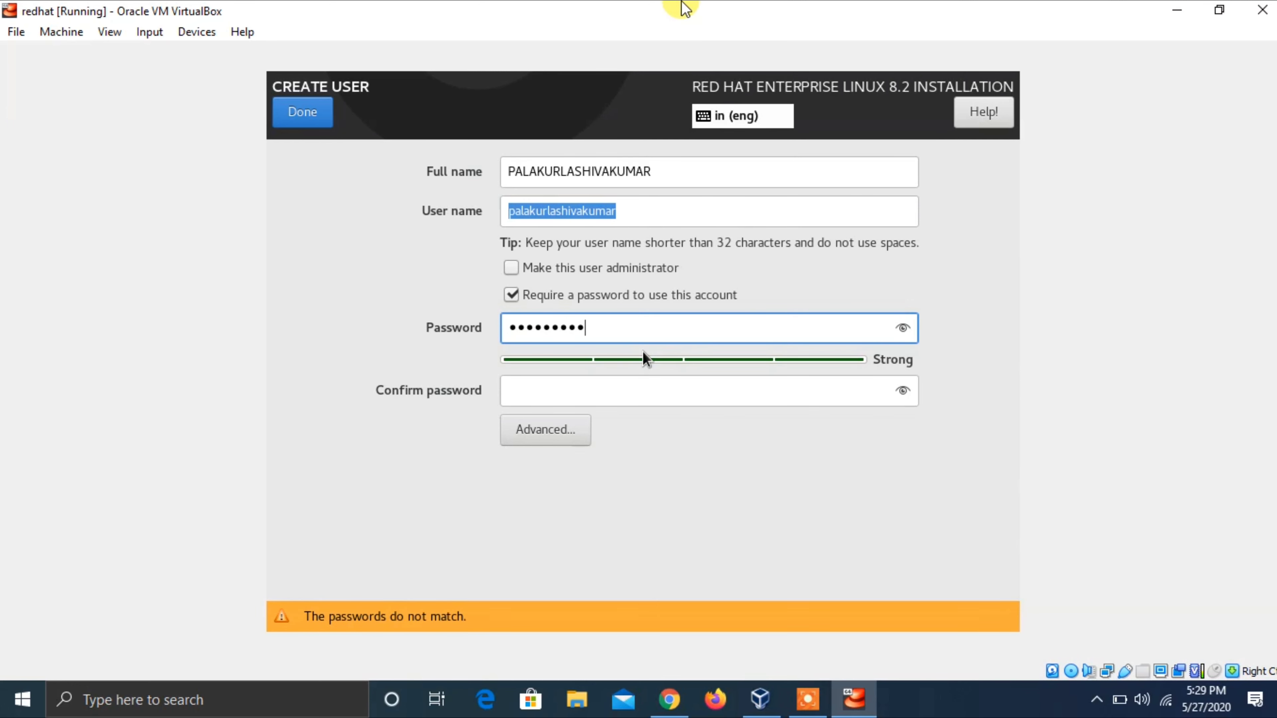
pyautogui.press('Tab')
pyautogui.write('redha')
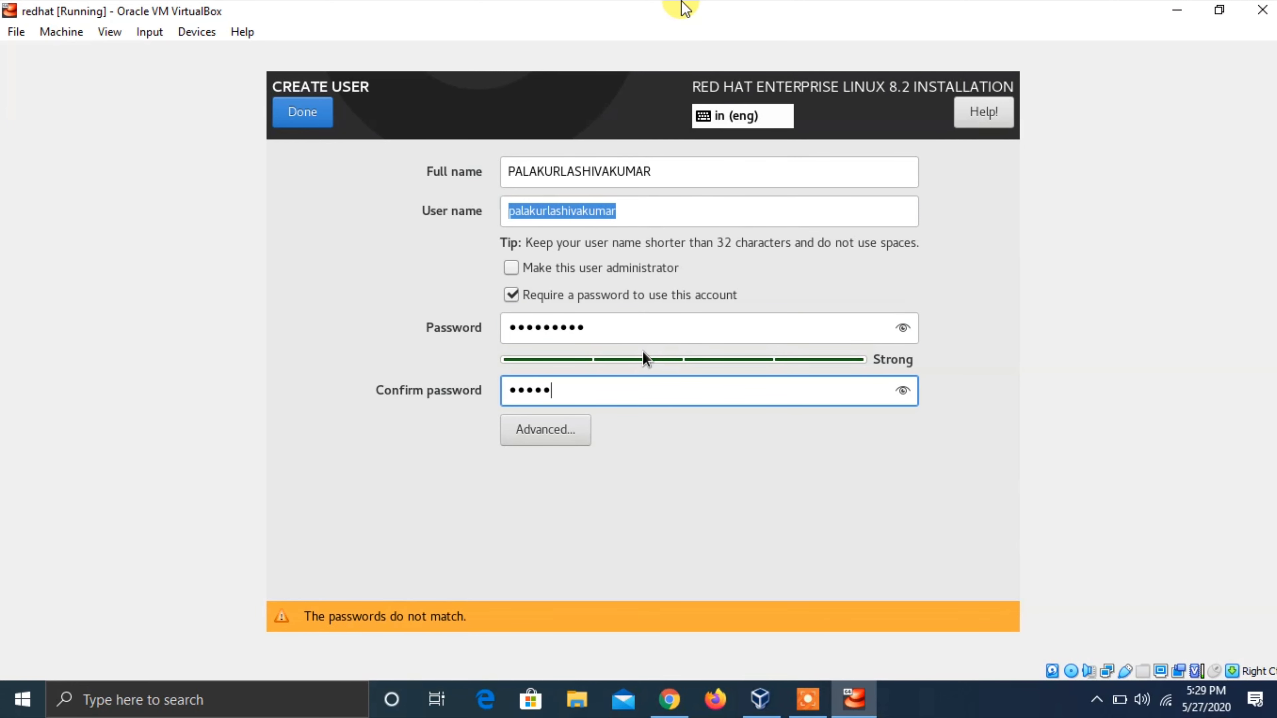
pyautogui.write('t123')
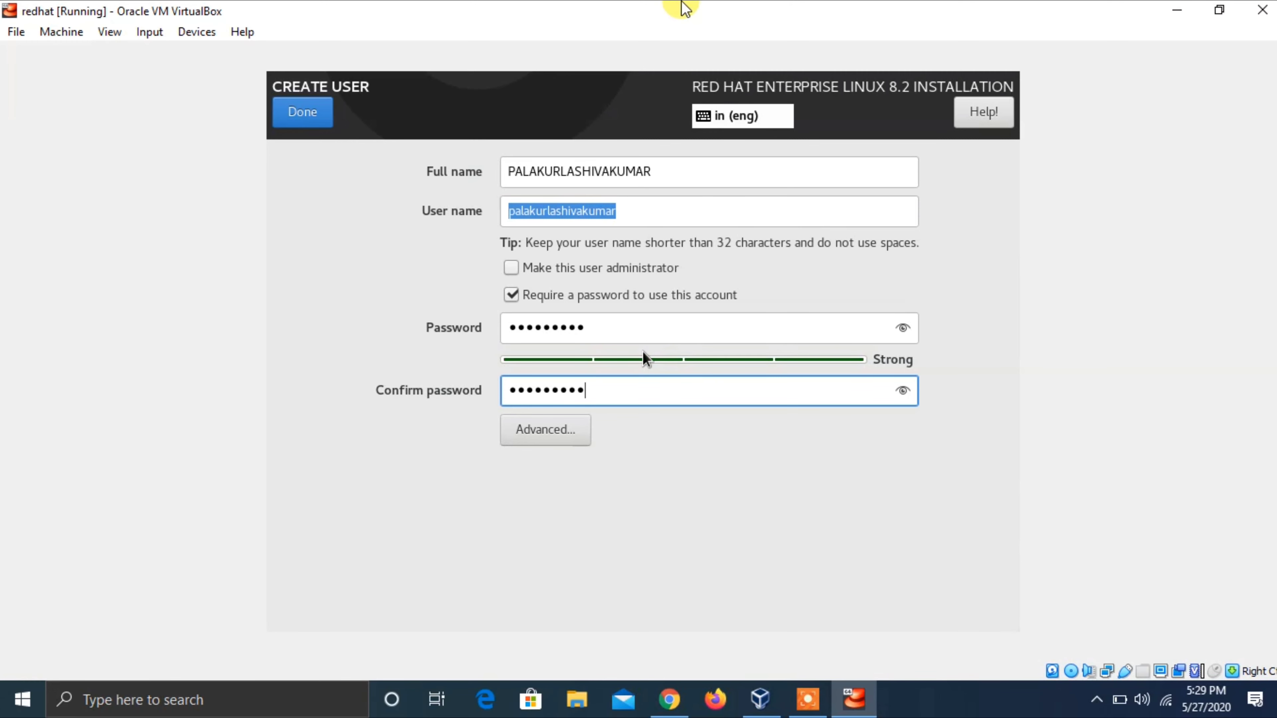
pyautogui.press('Tab')
pyautogui.press('Tab')
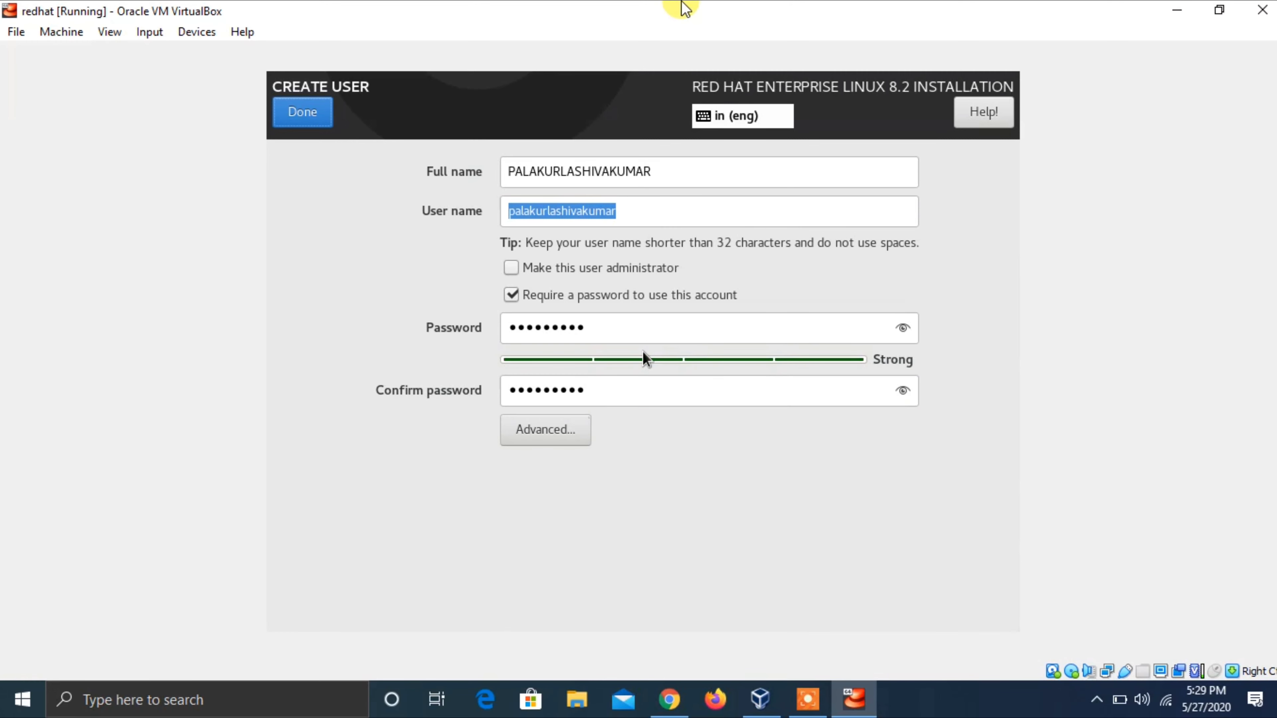
pyautogui.press('Return')
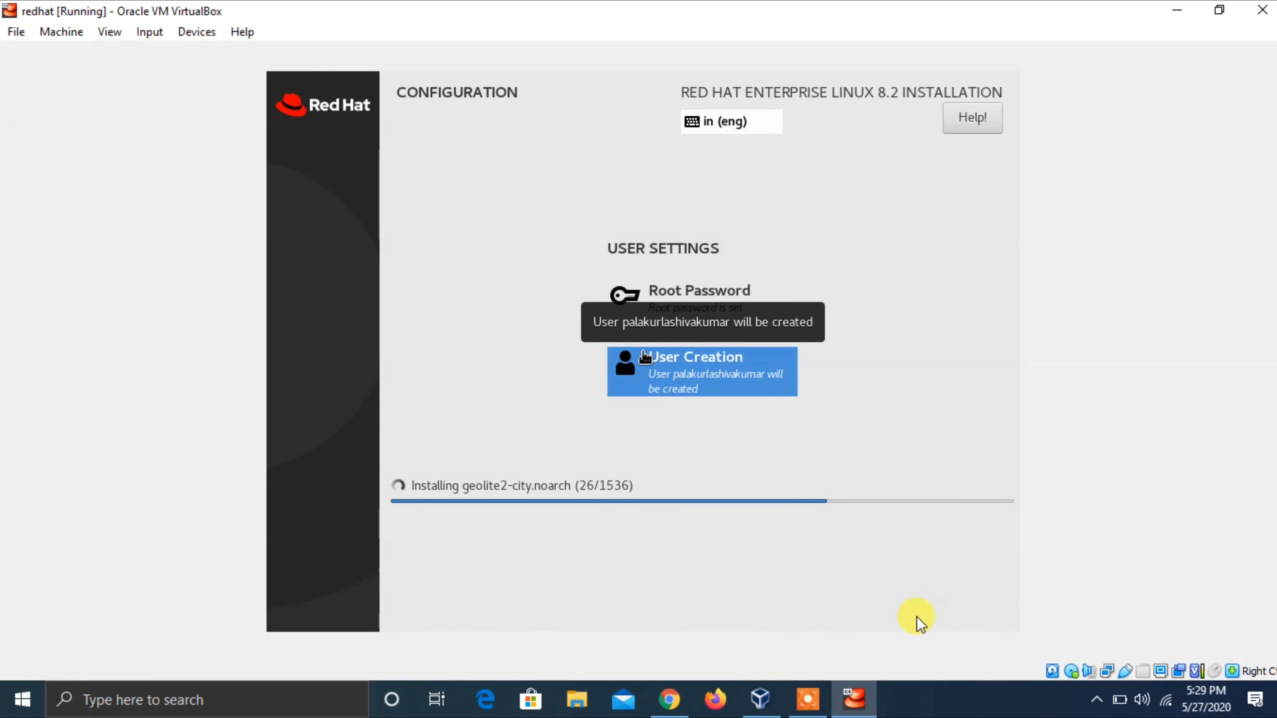
# - Reboot the VM after the installation reports Complete!
pyautogui.click(948, 706)
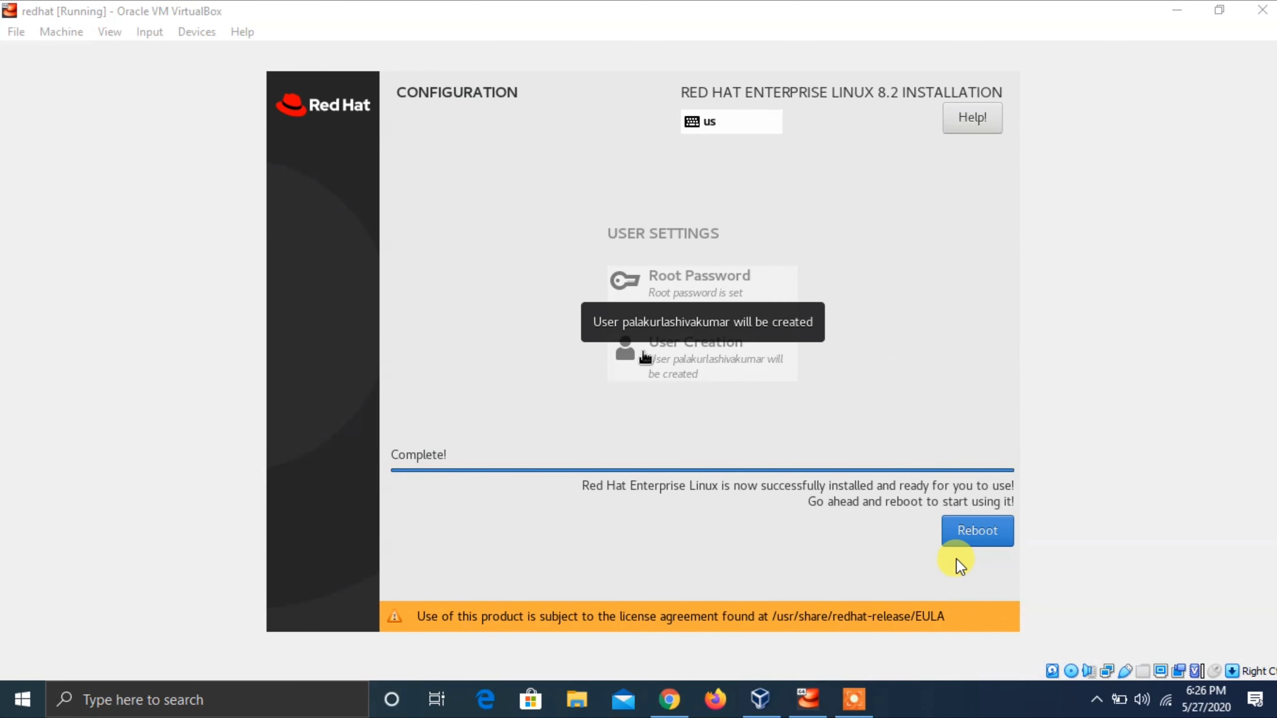
pyautogui.click(891, 8)
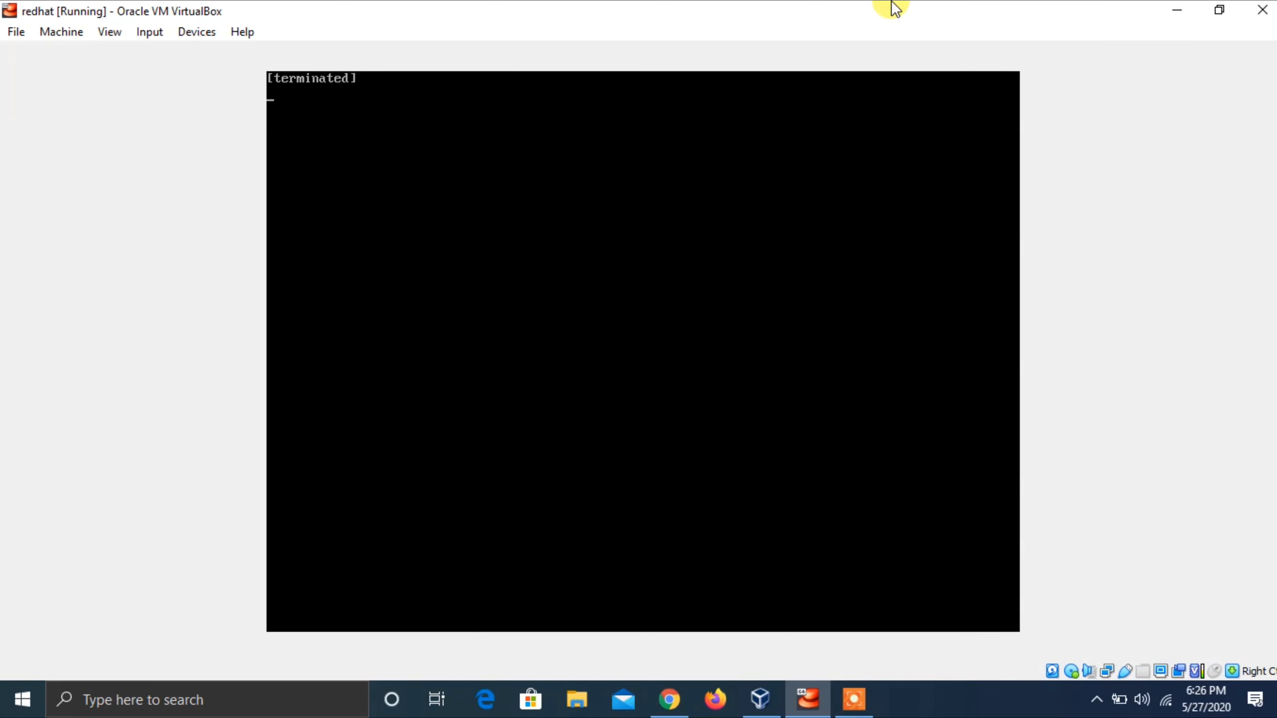
# - Boot the first Red Hat Enterprise Linux entry from the GRUB menu
pyautogui.click(897, 705)
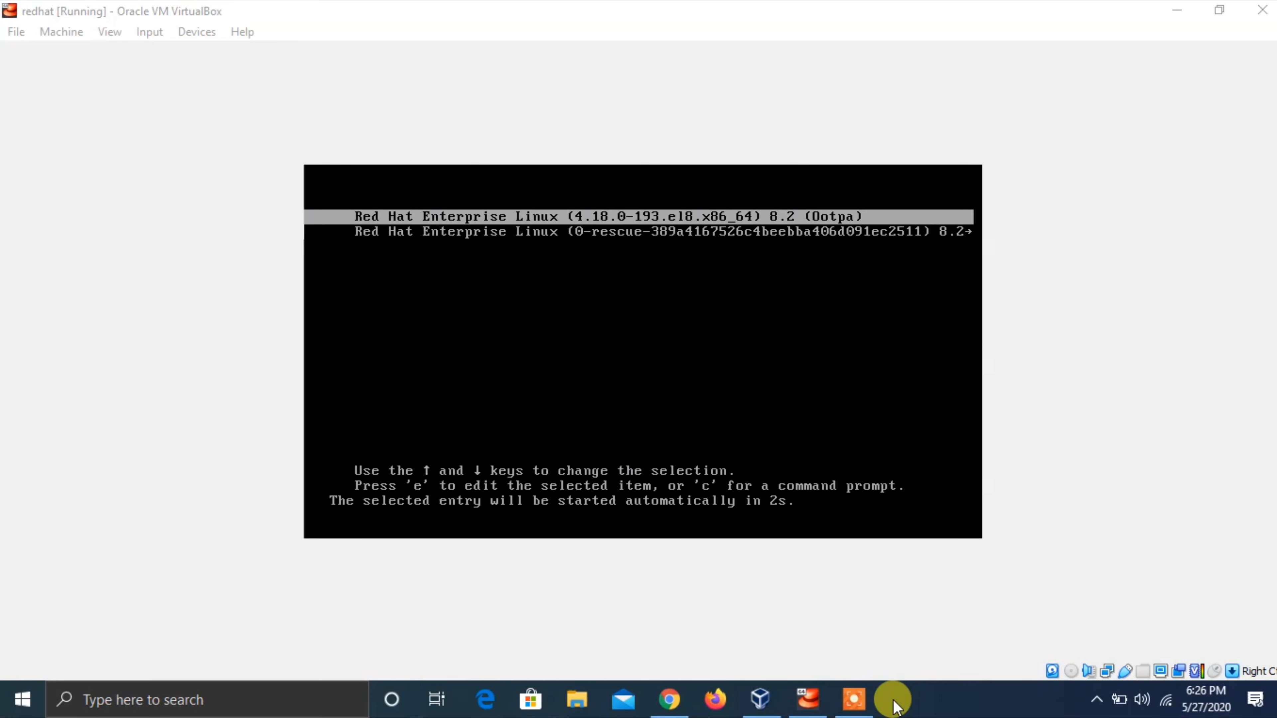
pyautogui.press('Return')
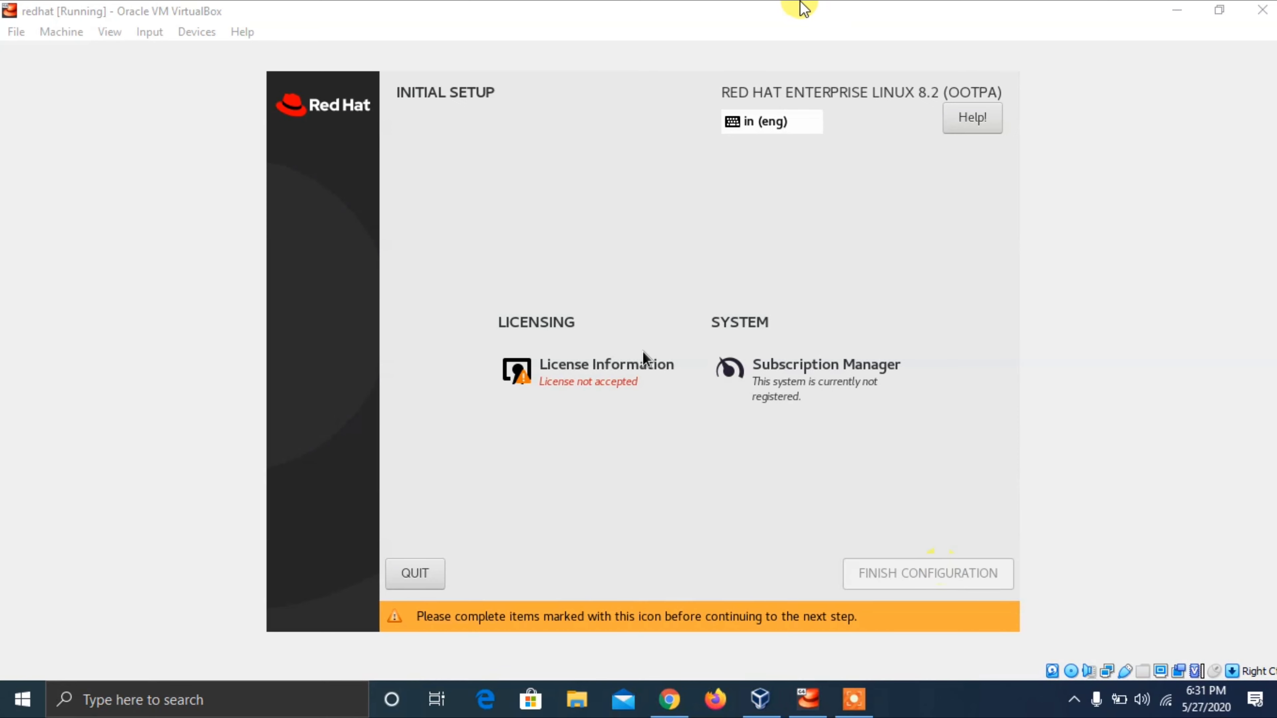
# - Tick 'I accept the license agreement' under License Information and return to Initial Setup
pyautogui.click(645, 358)
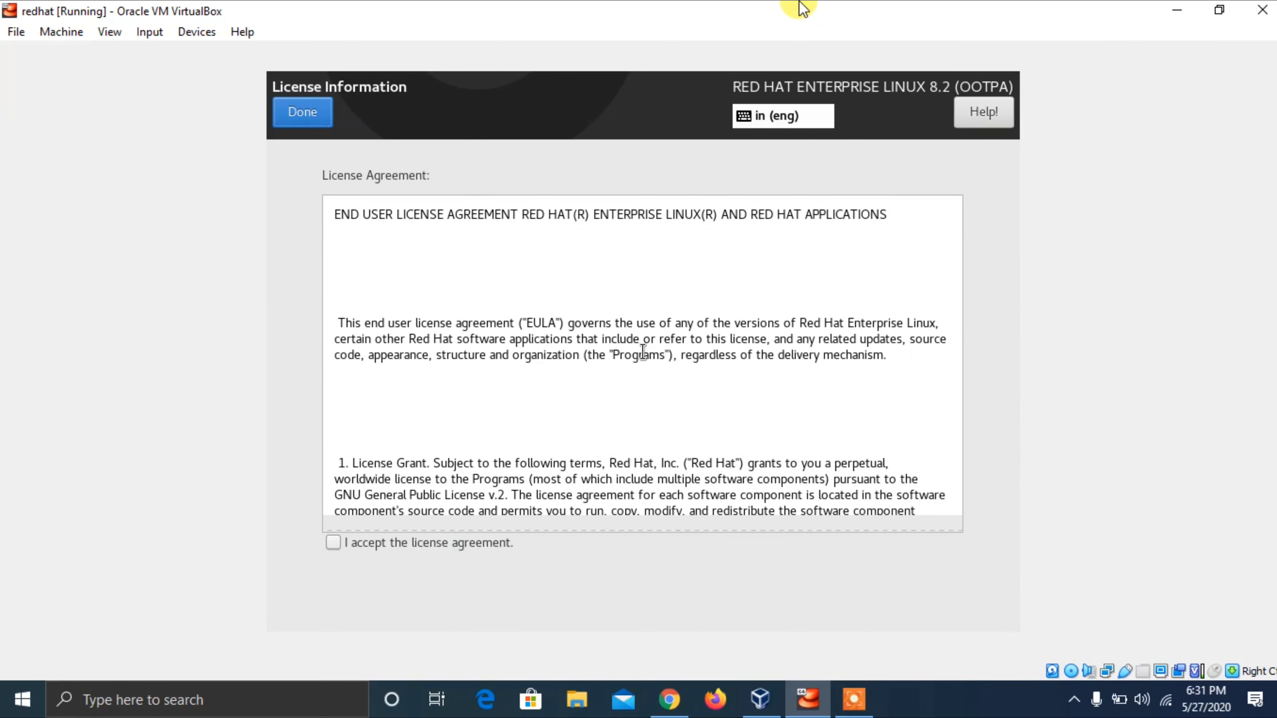
pyautogui.press('Tab')
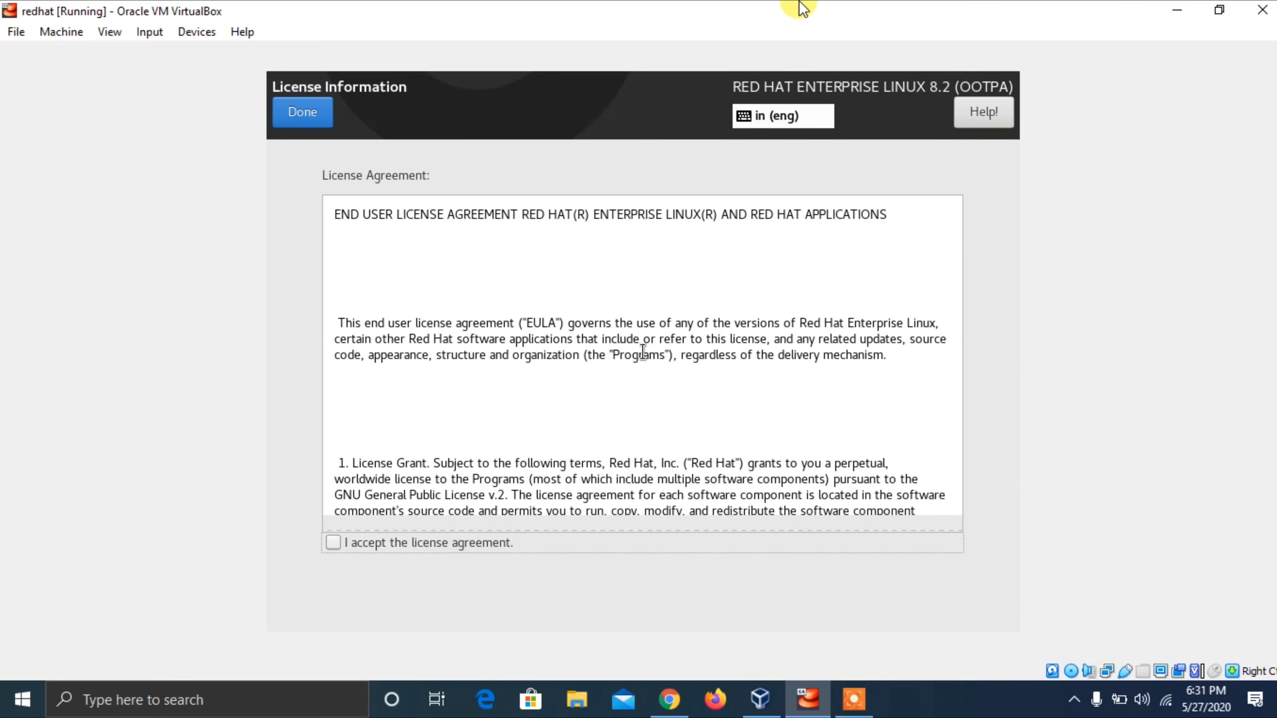
pyautogui.press('space')
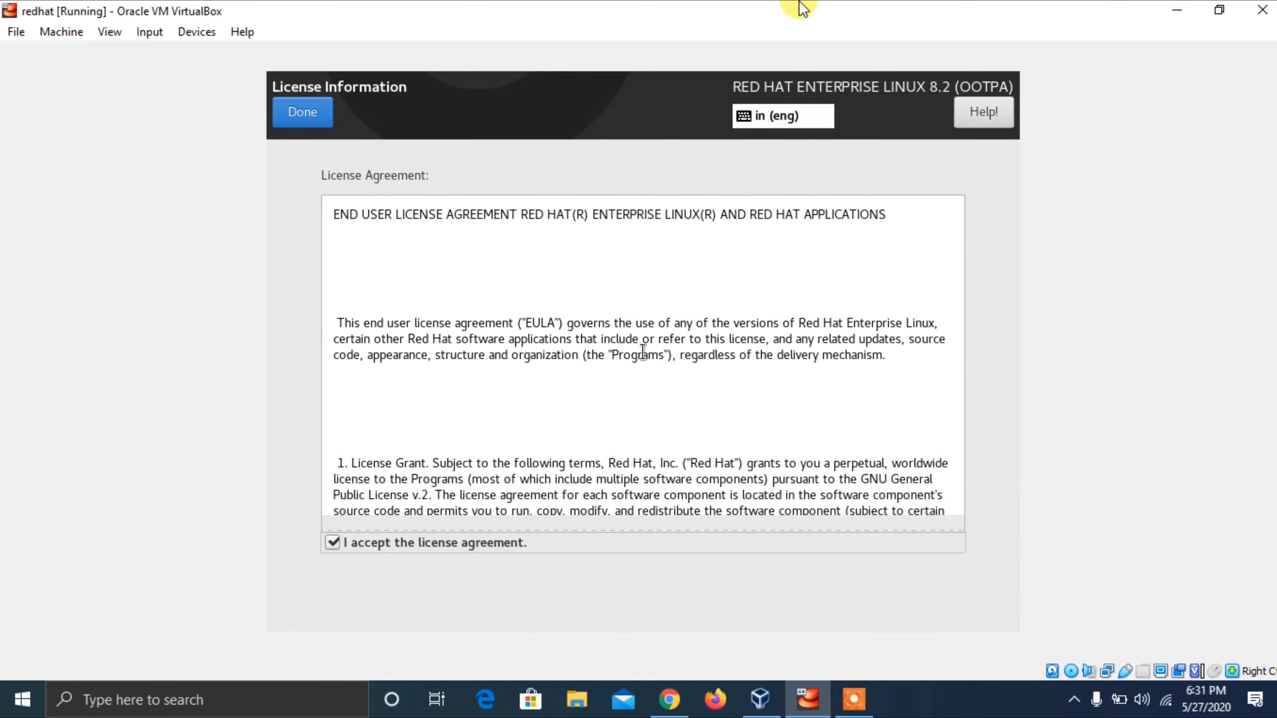
pyautogui.press('Tab')
pyautogui.press('Tab')
pyautogui.press('Tab')
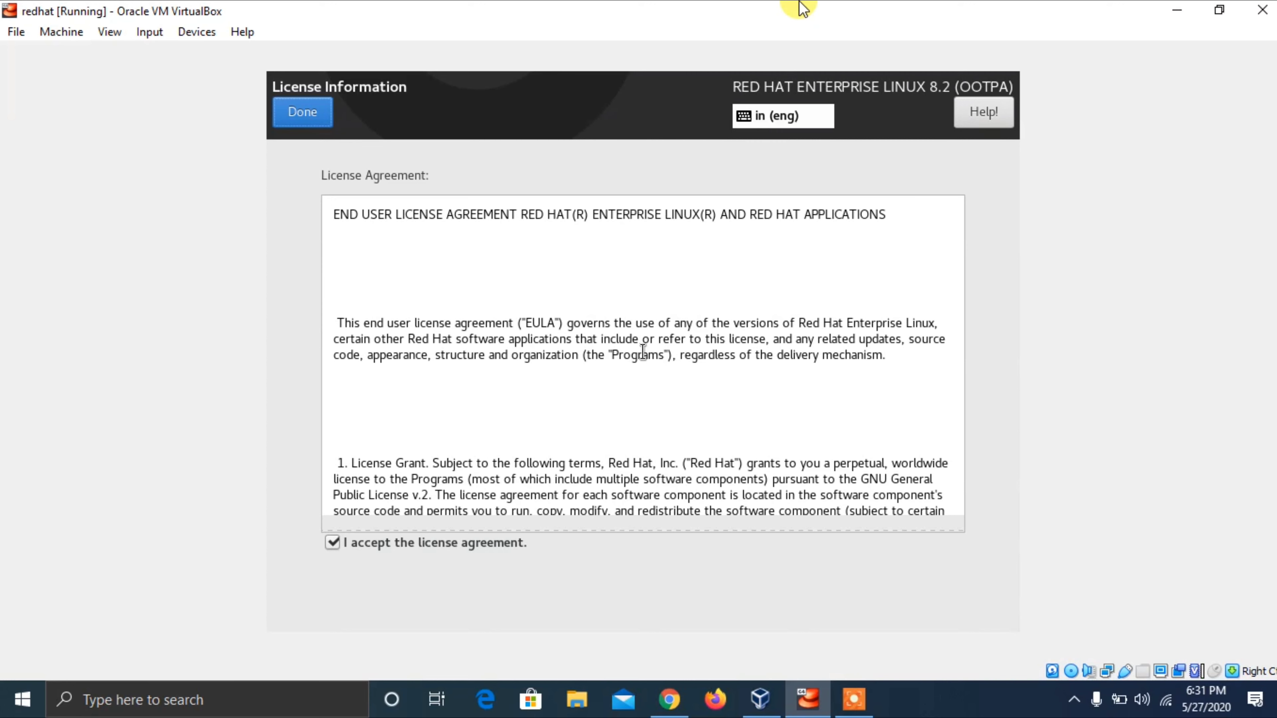
pyautogui.press('Return')
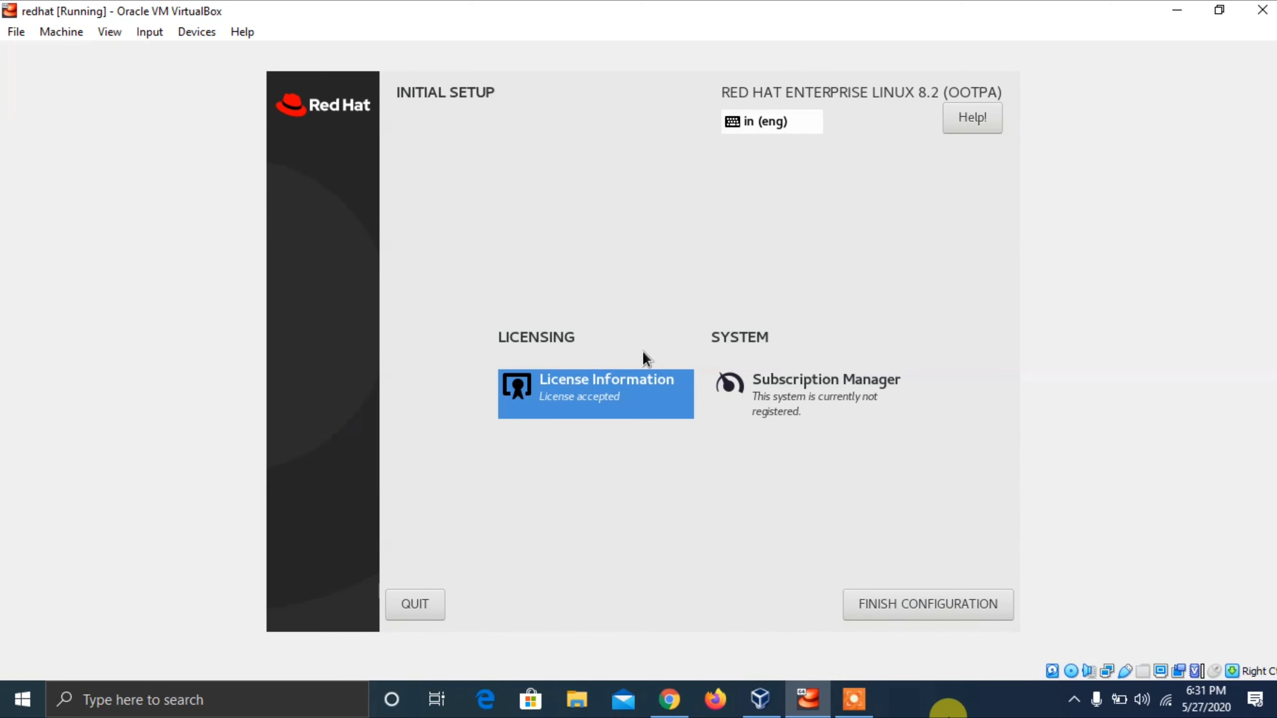
pyautogui.click(934, 709)
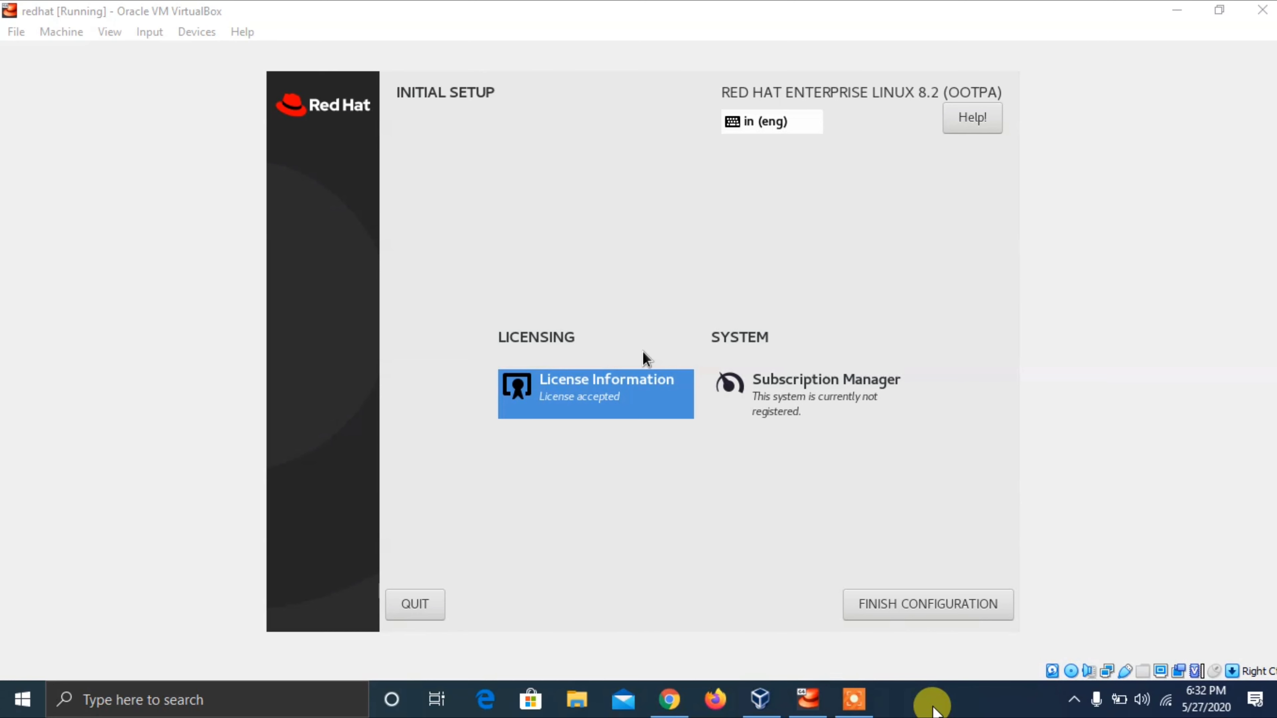
pyautogui.click(909, 7)
# - Register system RH8 on the default Red Hat server with the account login and password
pyautogui.press('Tab')
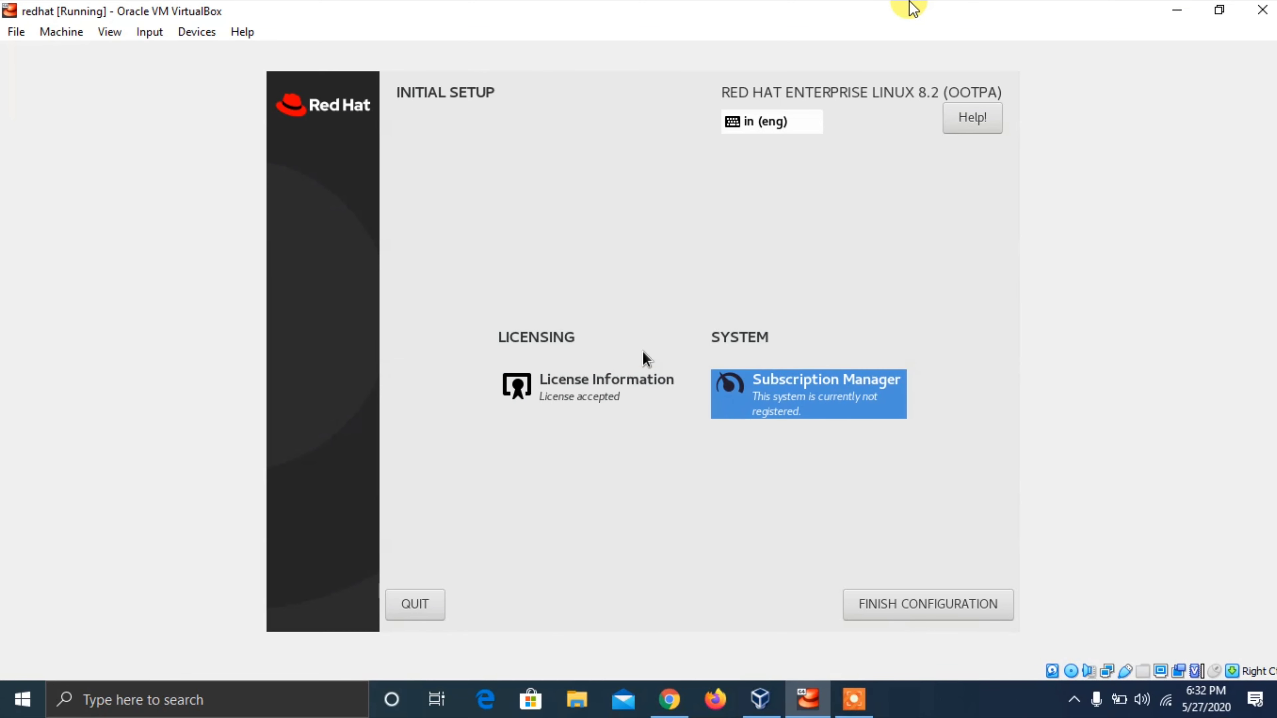
pyautogui.press('Return')
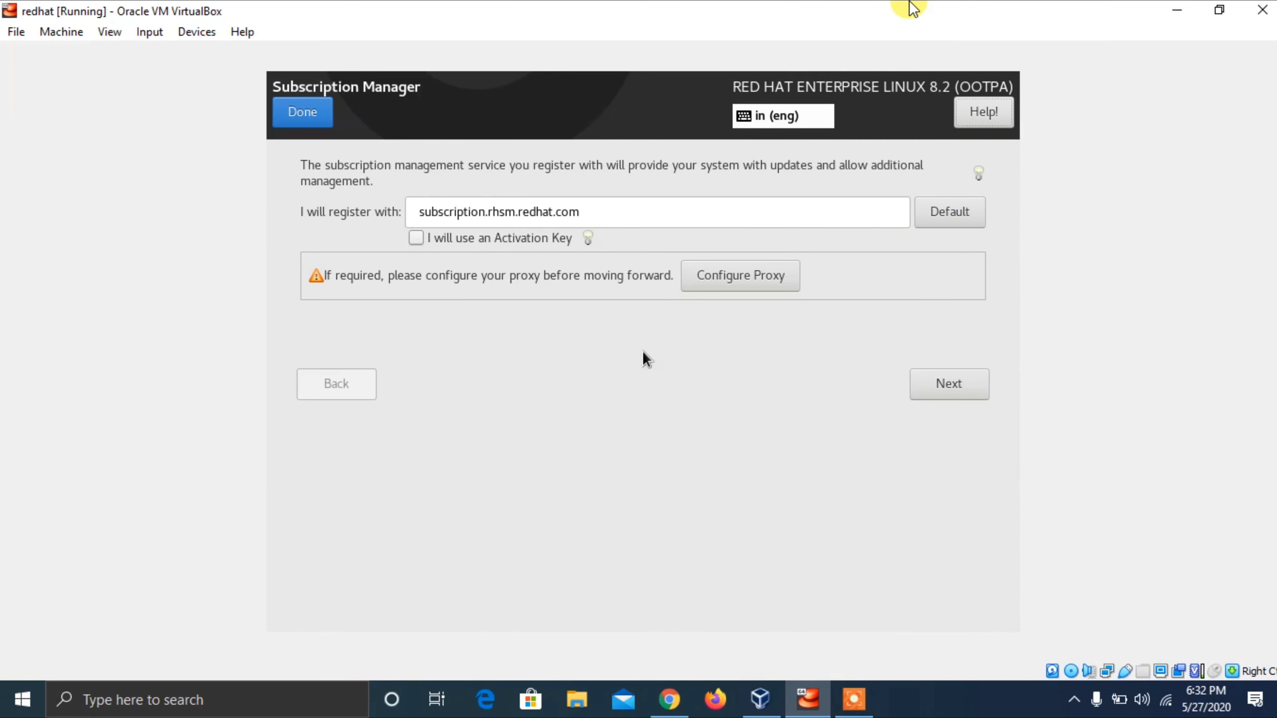
pyautogui.press('Tab')
pyautogui.press('Tab')
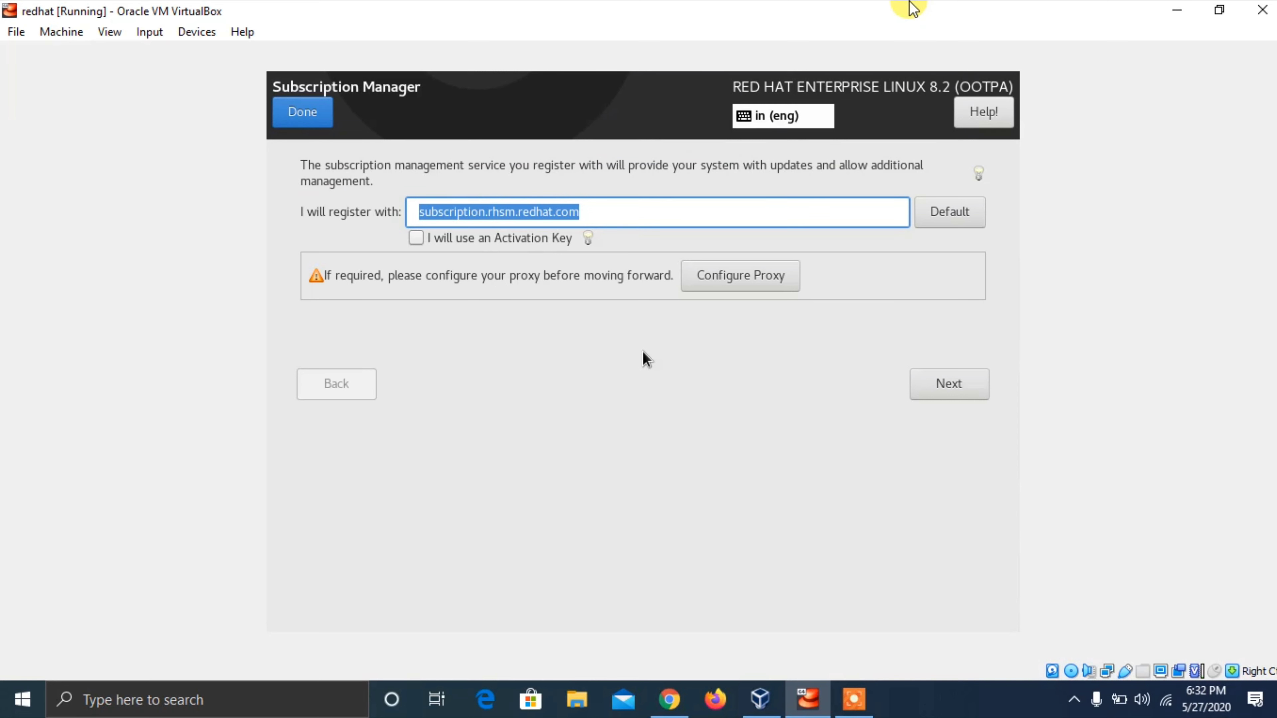
pyautogui.press('Tab')
pyautogui.press('Tab')
pyautogui.press('Tab')
pyautogui.press('Tab')
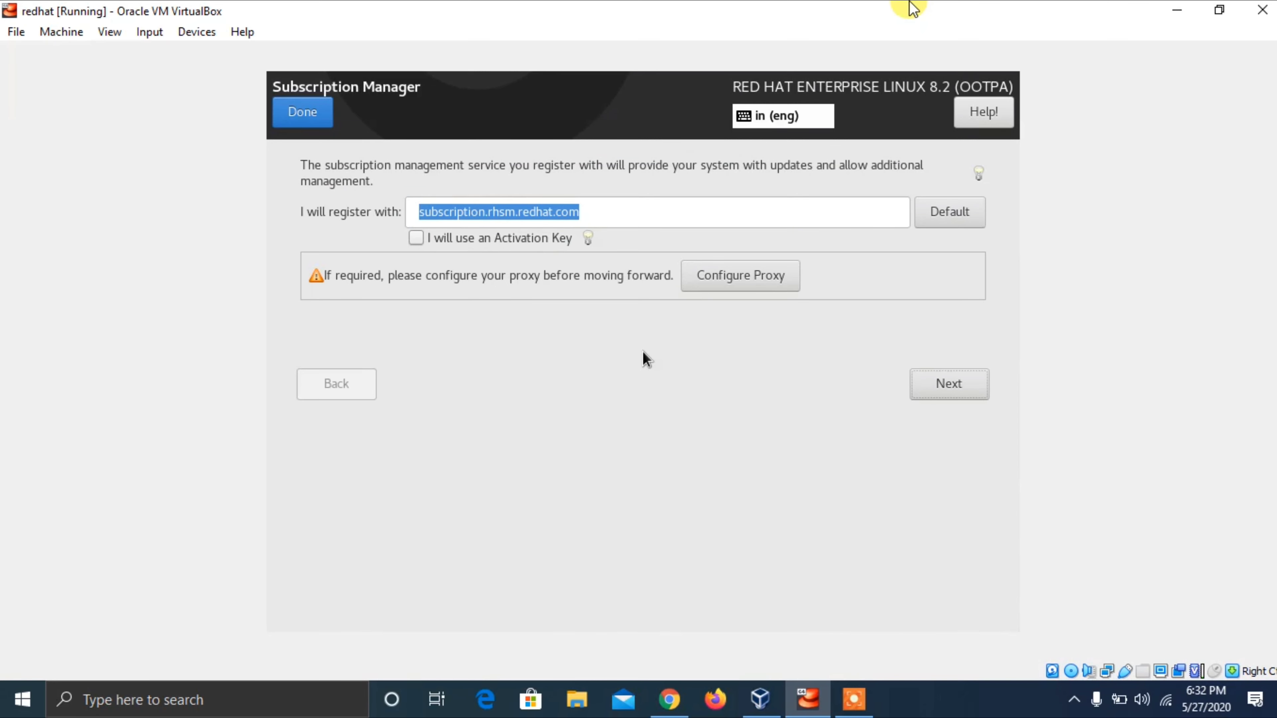
pyautogui.press('Return')
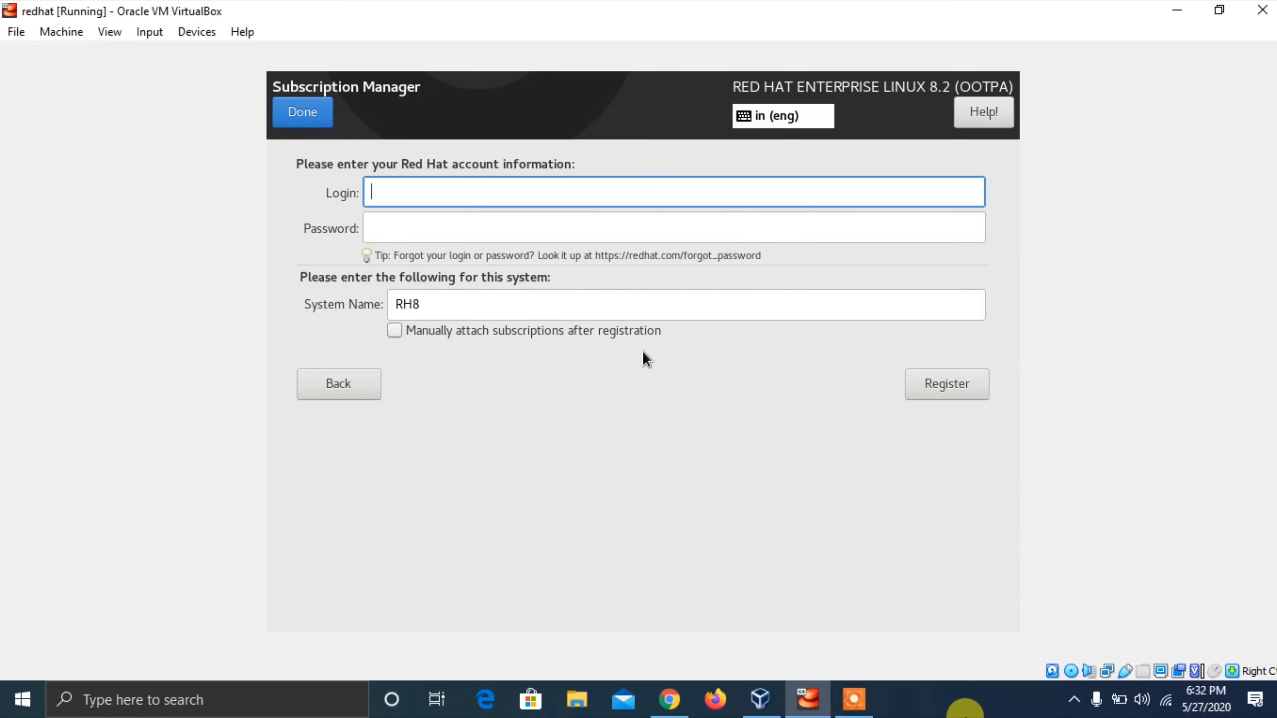
pyautogui.click(964, 709)
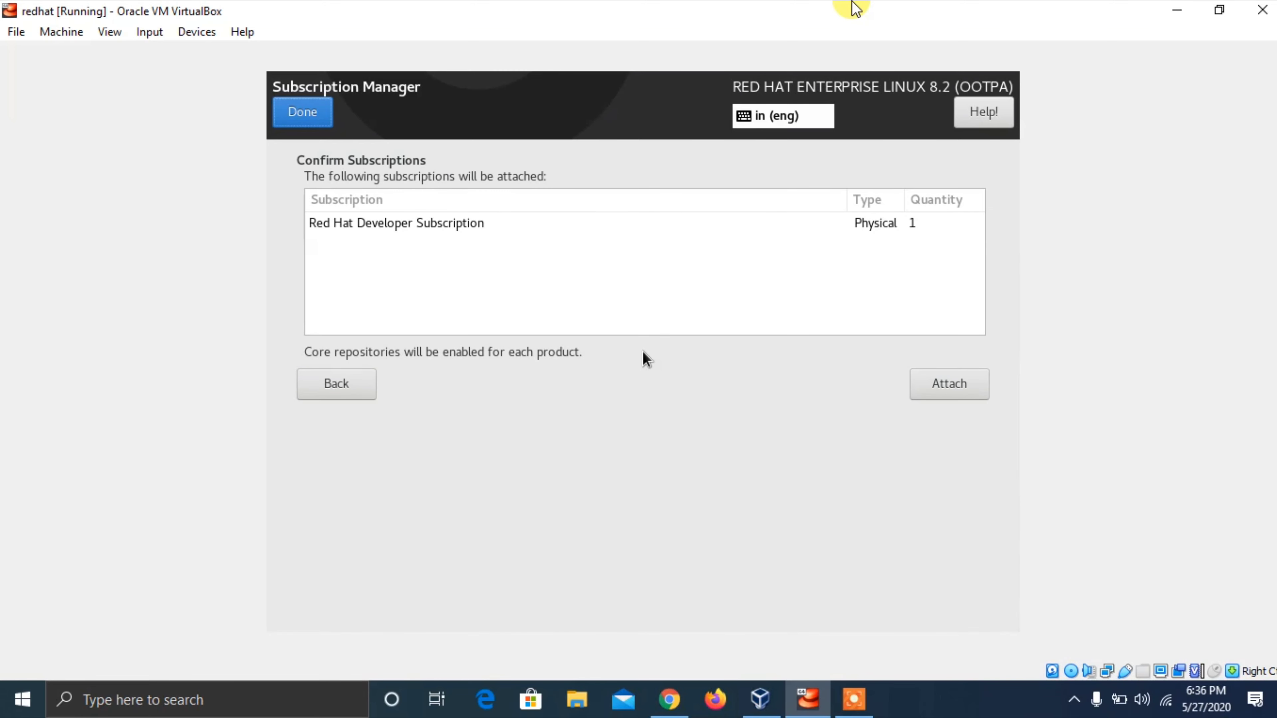
# - Attach the Red Hat Developer Subscription and return to Initial Setup
pyautogui.press('Tab')
pyautogui.press('Tab')
pyautogui.press('Tab')
pyautogui.press('Tab')
pyautogui.press('Return')
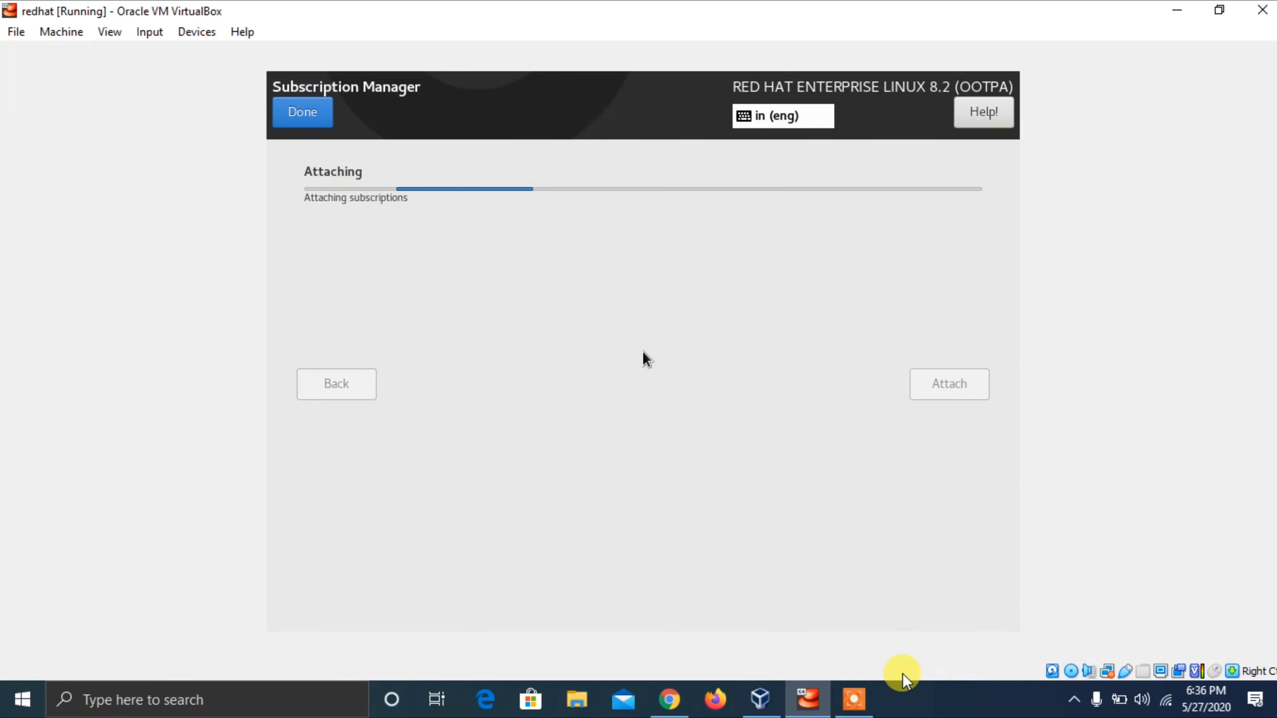
pyautogui.click(911, 702)
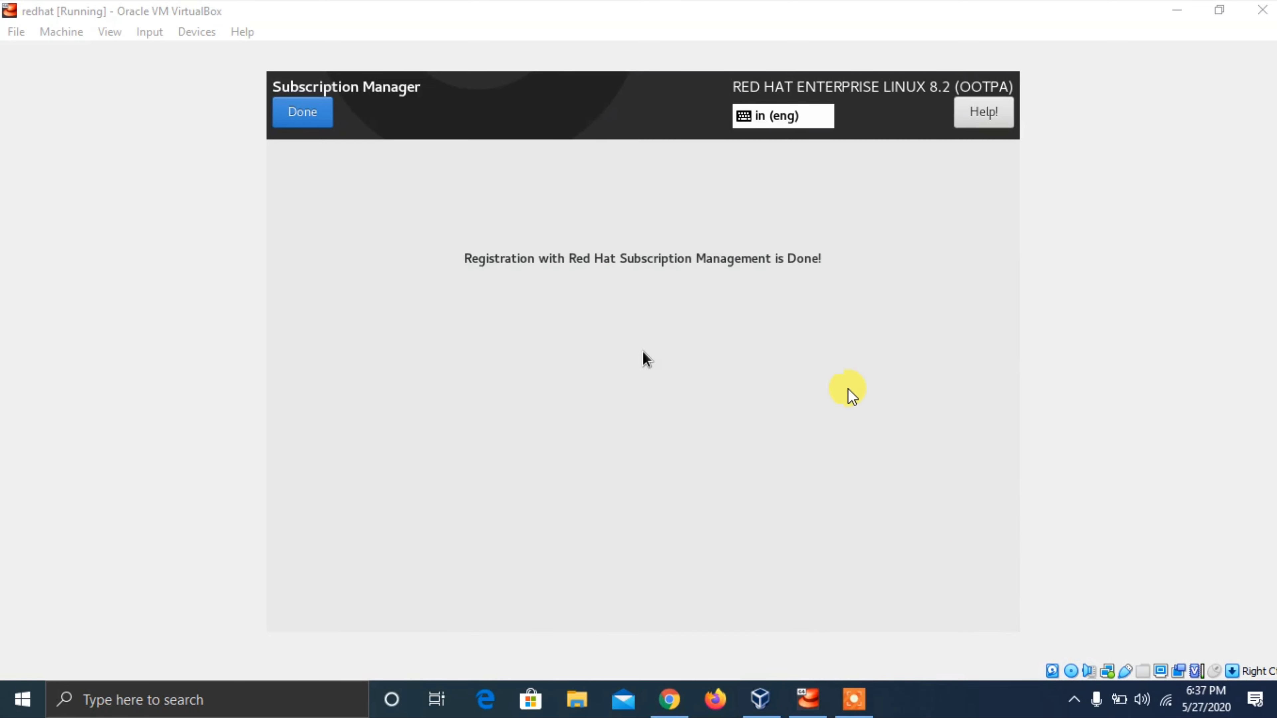
pyautogui.click(687, 8)
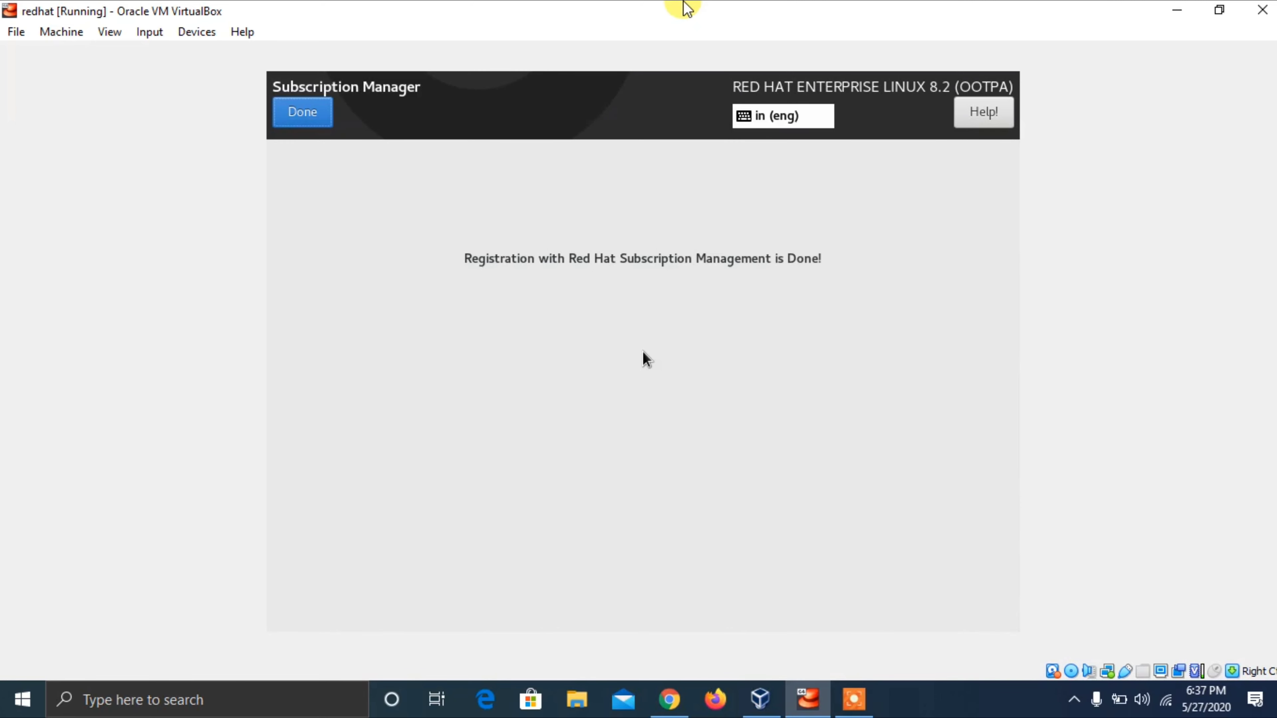
pyautogui.press('Return')
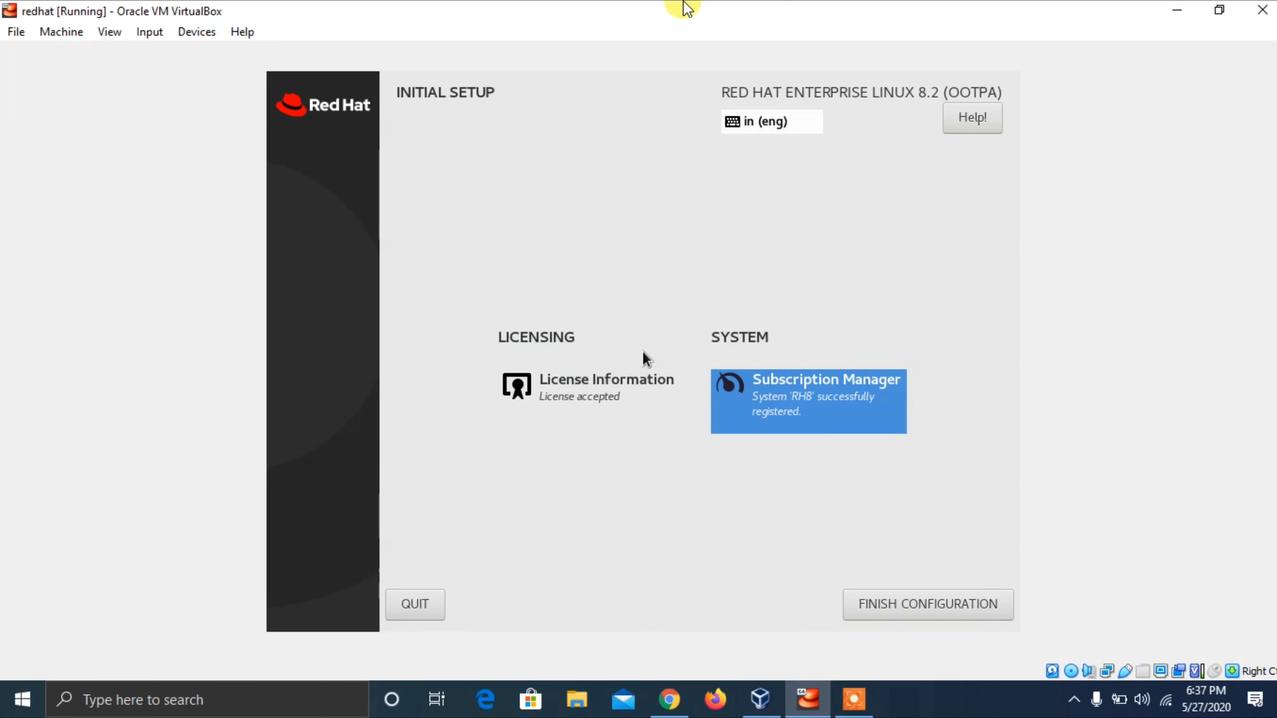
# - Finish the Initial Setup configuration
pyautogui.press('Tab')
pyautogui.press('Tab')
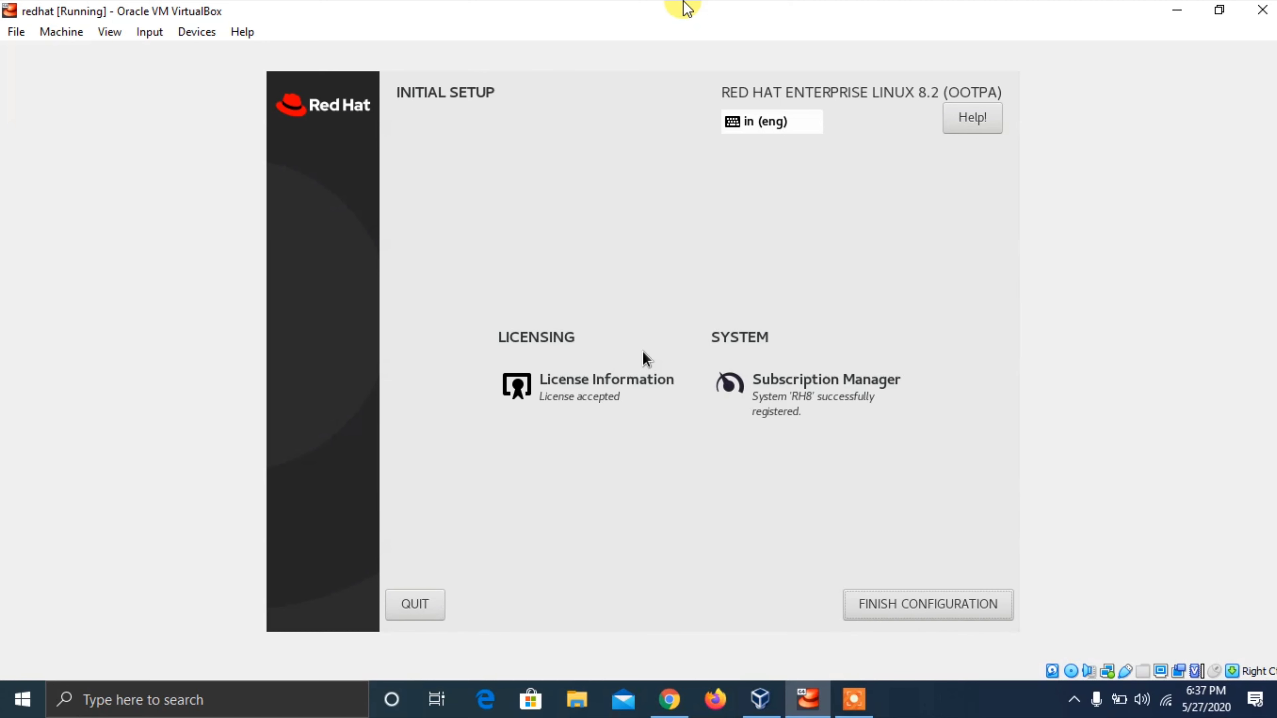
pyautogui.press('Return')
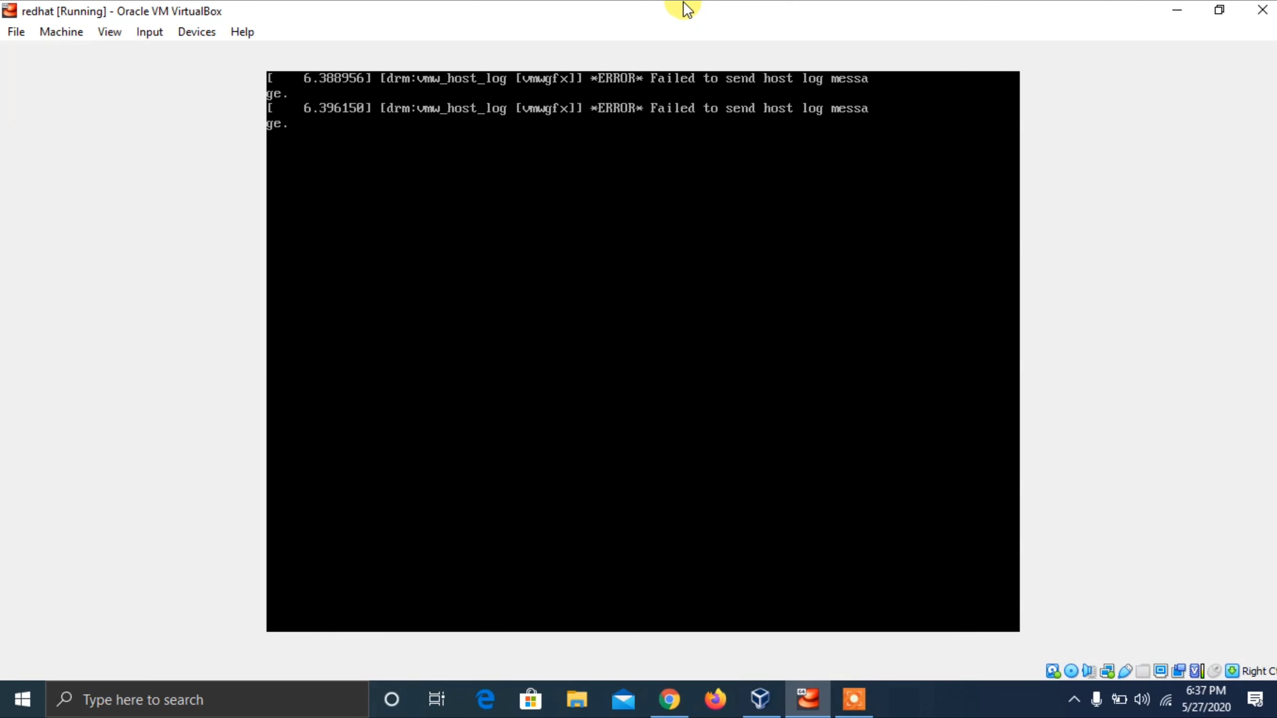
pyautogui.click(945, 714)
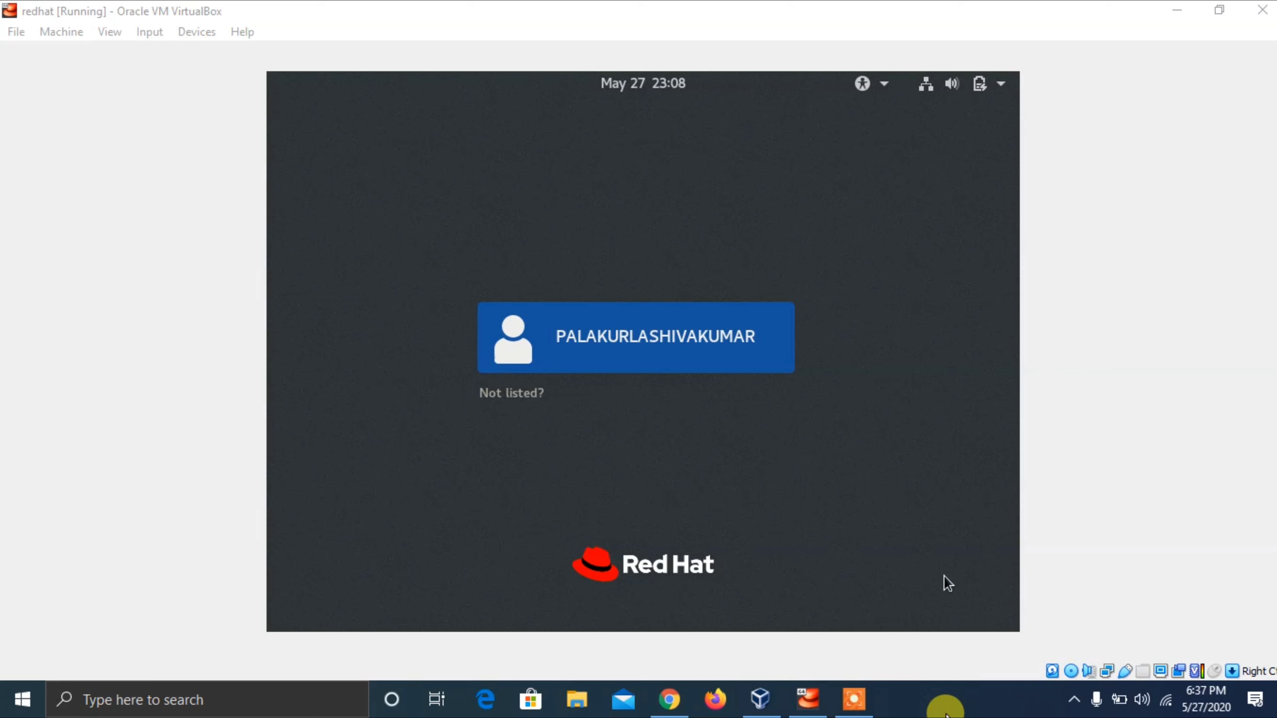
pyautogui.press('Tab')
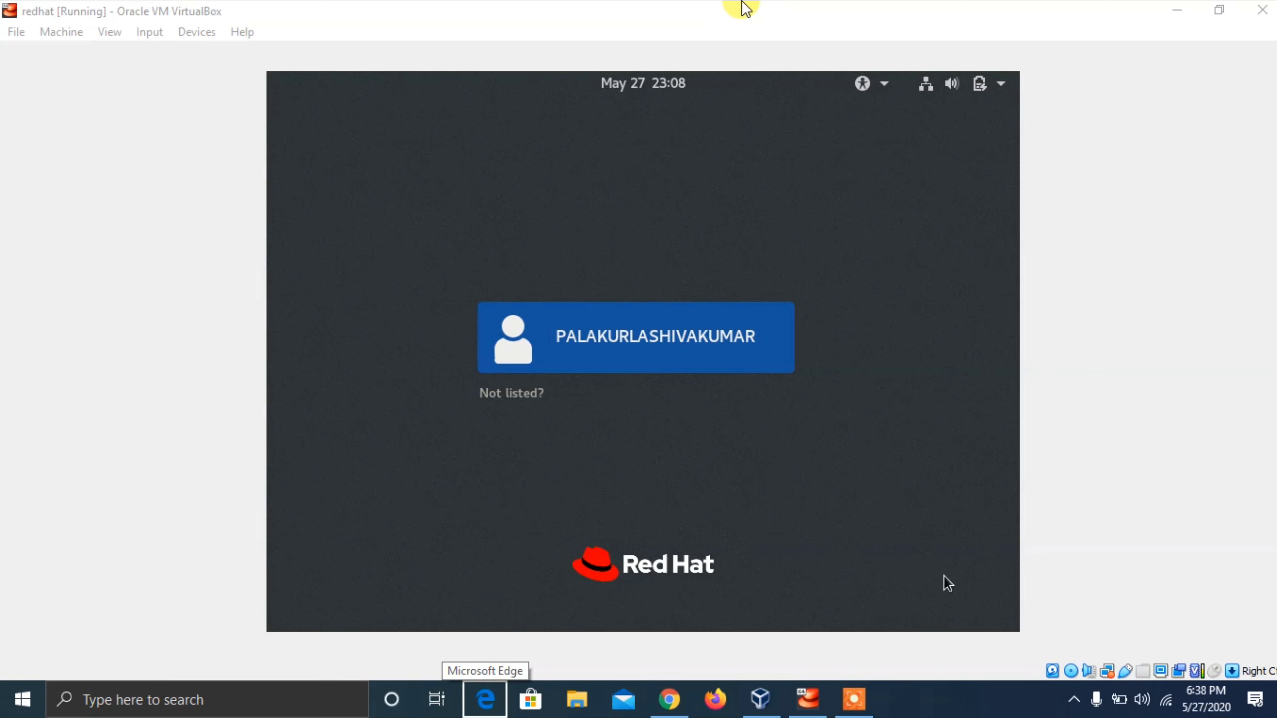
# - Sign in to the user account with its password at the login screen
pyautogui.click(743, 7)
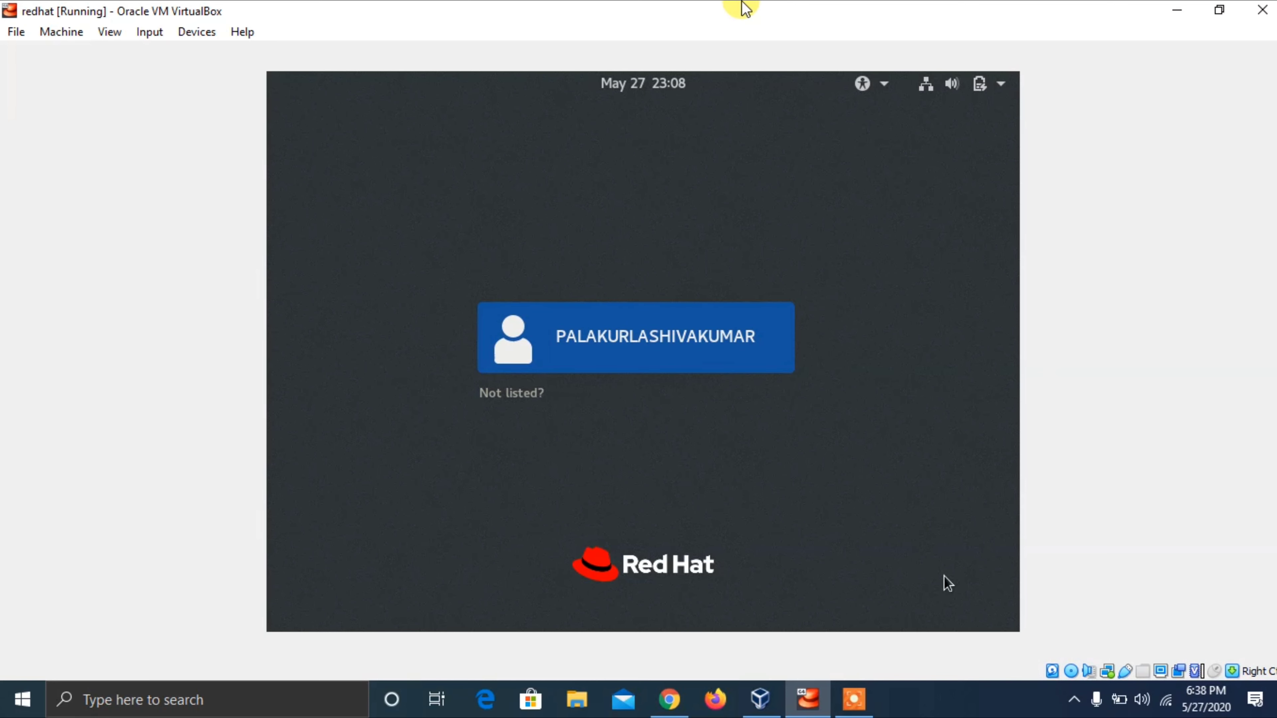
pyautogui.press('Return')
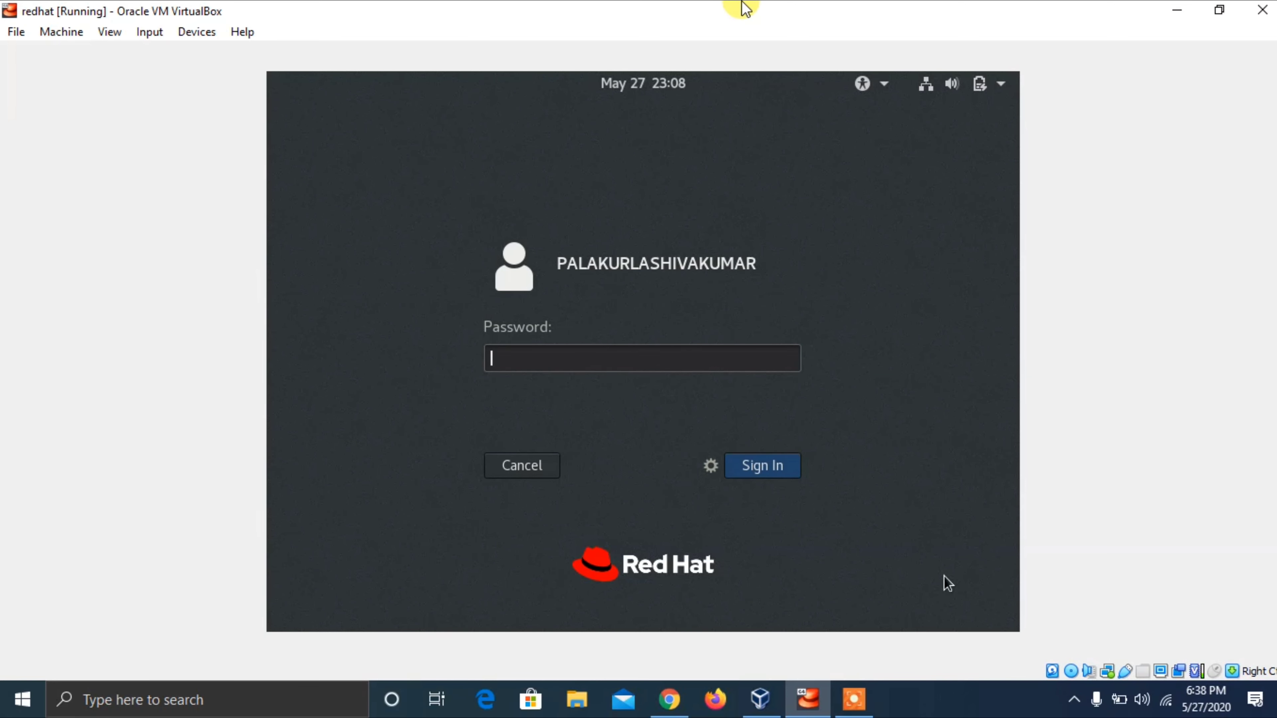
pyautogui.press('Tab')
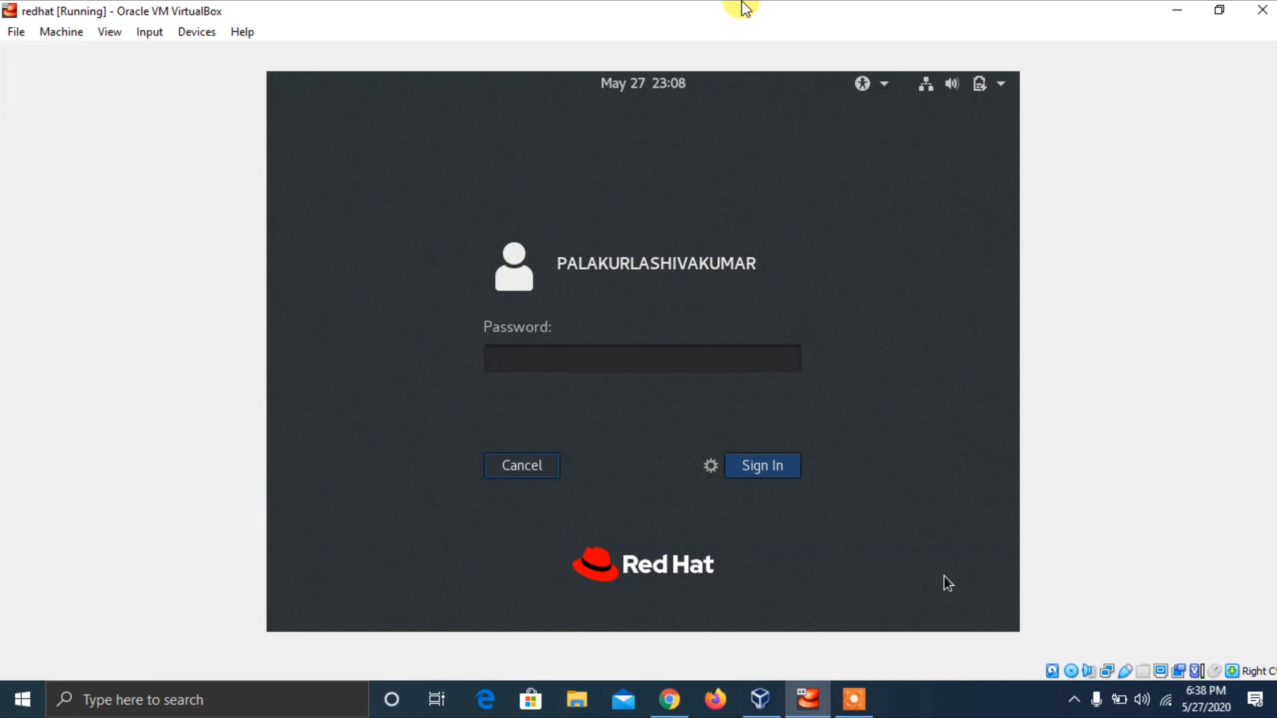
pyautogui.hotkey('shift', 'Tab')
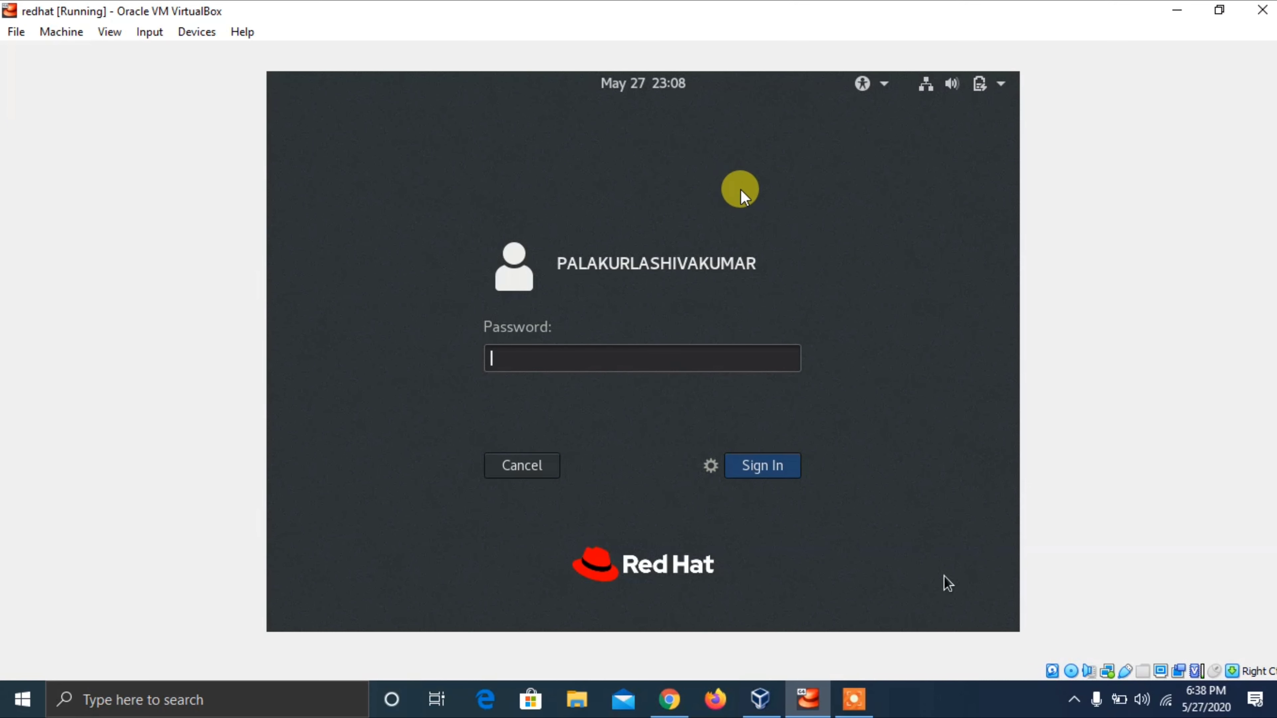
pyautogui.click(958, 712)
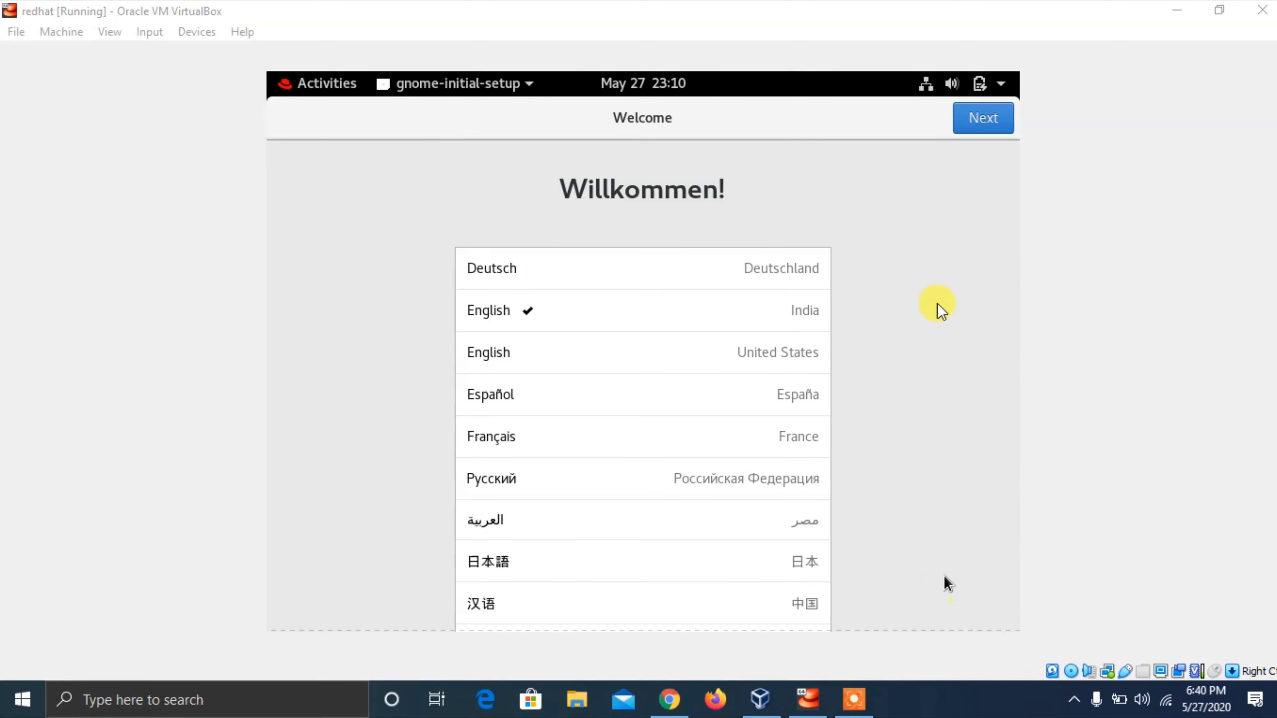
# - Choose English (India) as language and the English (India, with rupee) keyboard layout
pyautogui.click(925, 7)
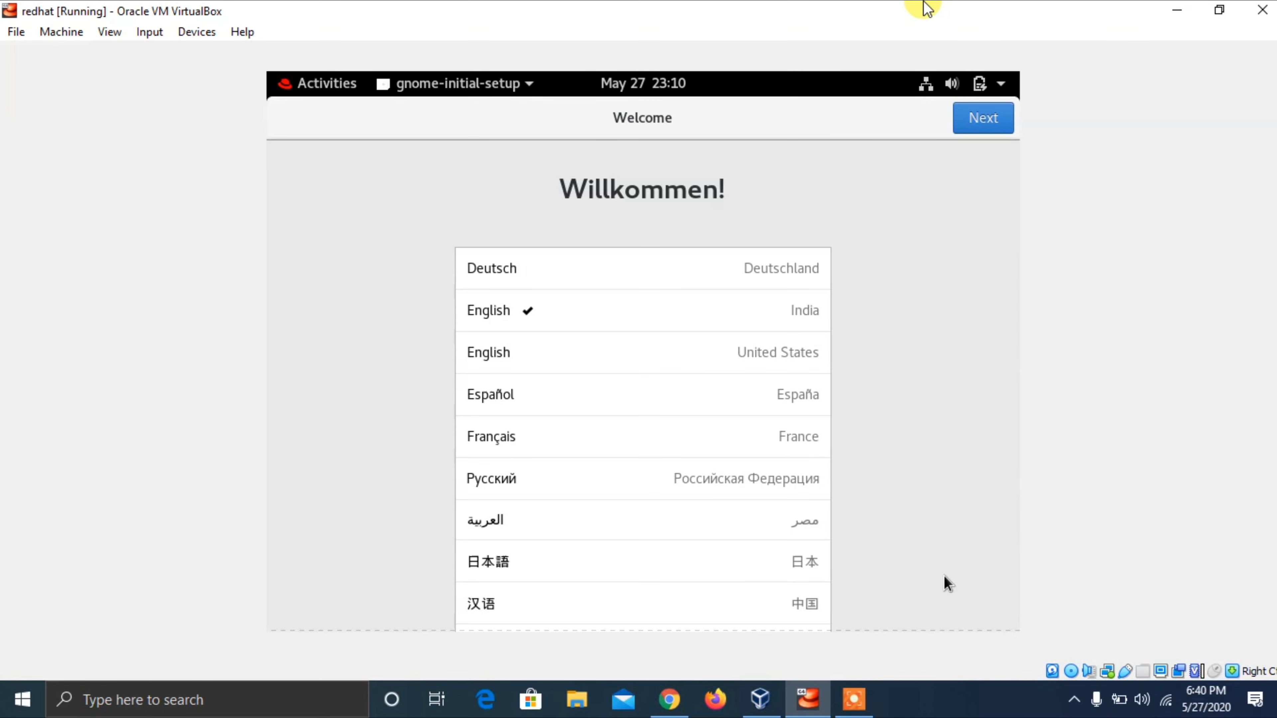
pyautogui.press('Down')
pyautogui.press('Down')
pyautogui.press('Down')
pyautogui.press('Down')
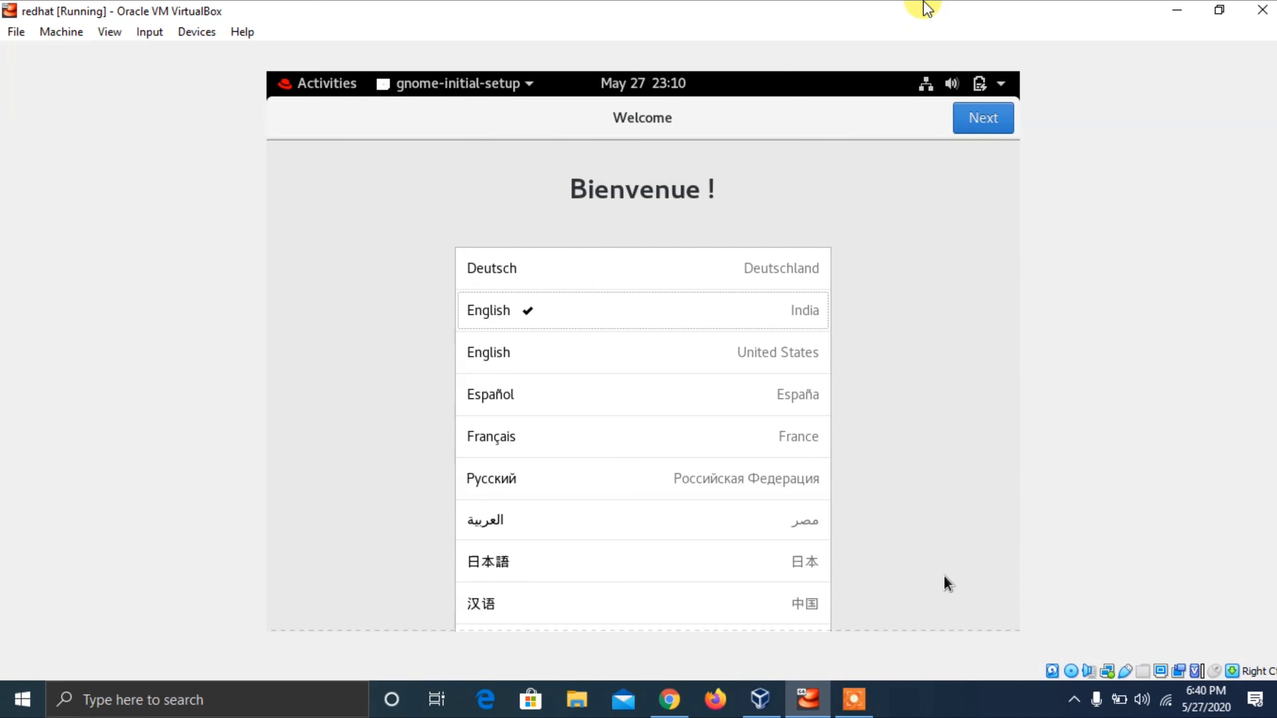
pyautogui.press('Down')
pyautogui.press('Down')
pyautogui.press('Down')
pyautogui.press('Down')
pyautogui.press('Down')
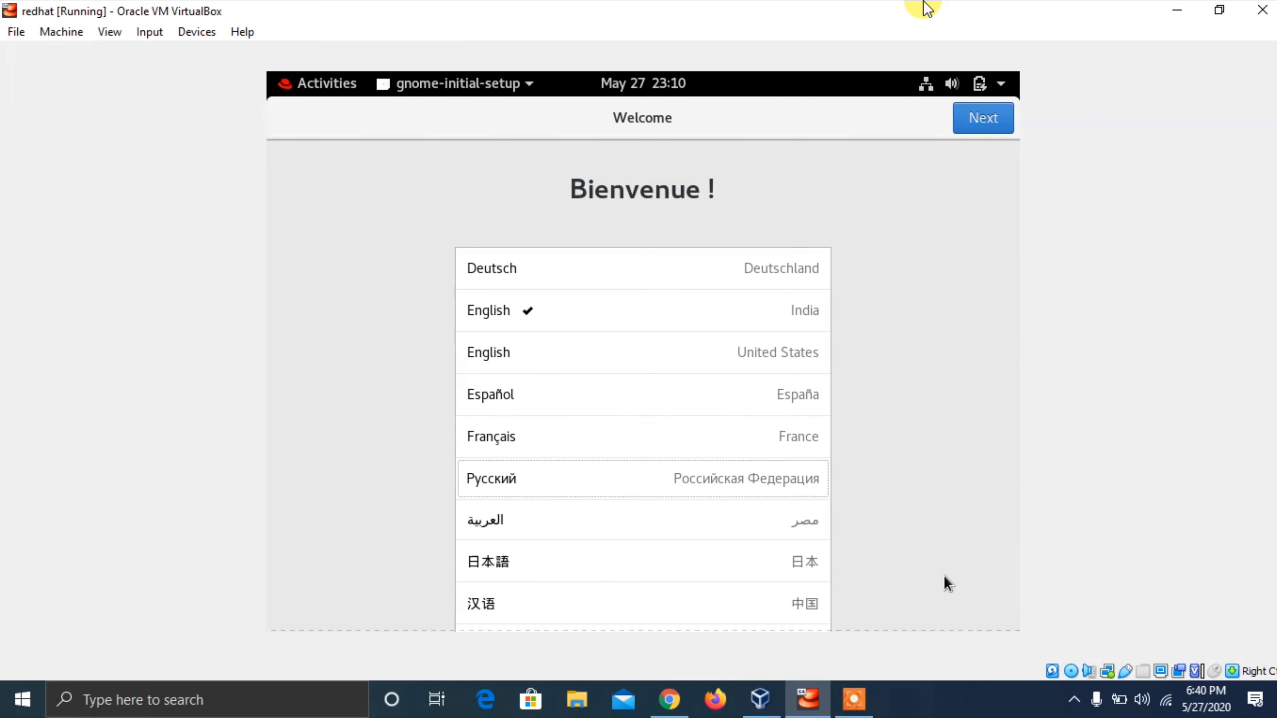
pyautogui.press('Up')
pyautogui.press('Up')
pyautogui.press('Up')
pyautogui.press('Up')
pyautogui.press('Up')
pyautogui.press('Up')
pyautogui.press('Up')
pyautogui.press('Up')
pyautogui.press('Tab')
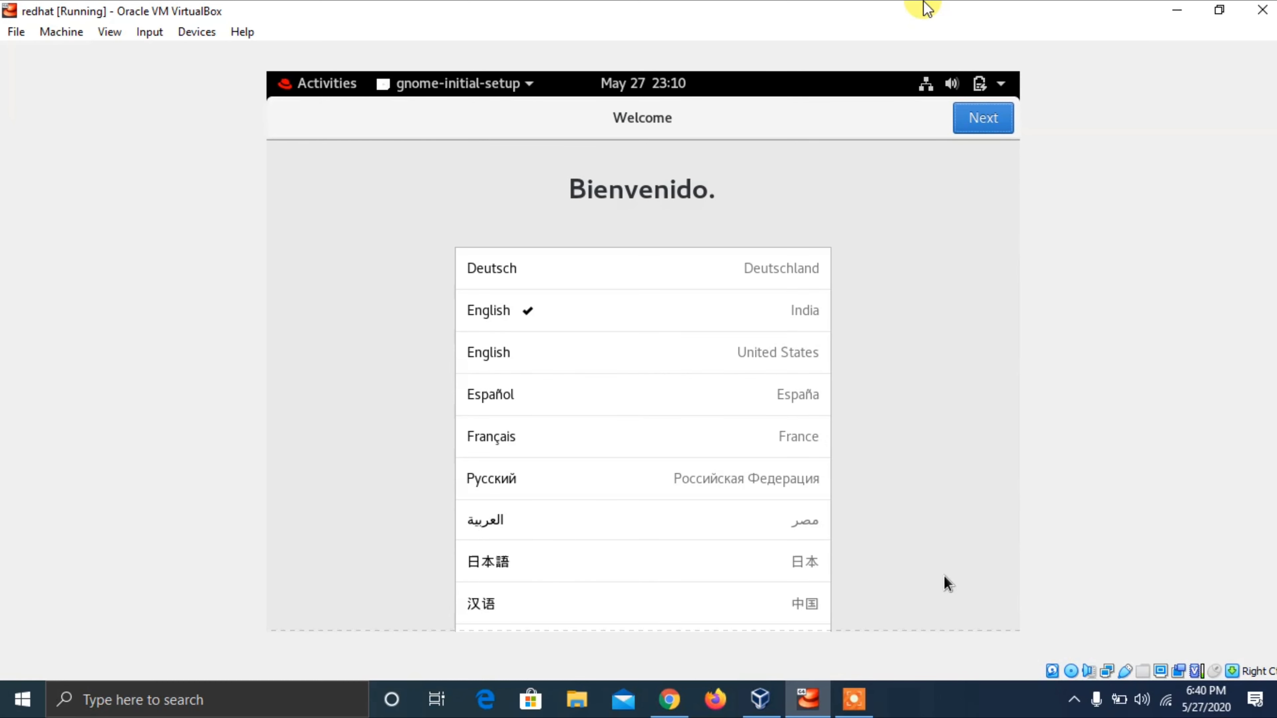
pyautogui.press('Return')
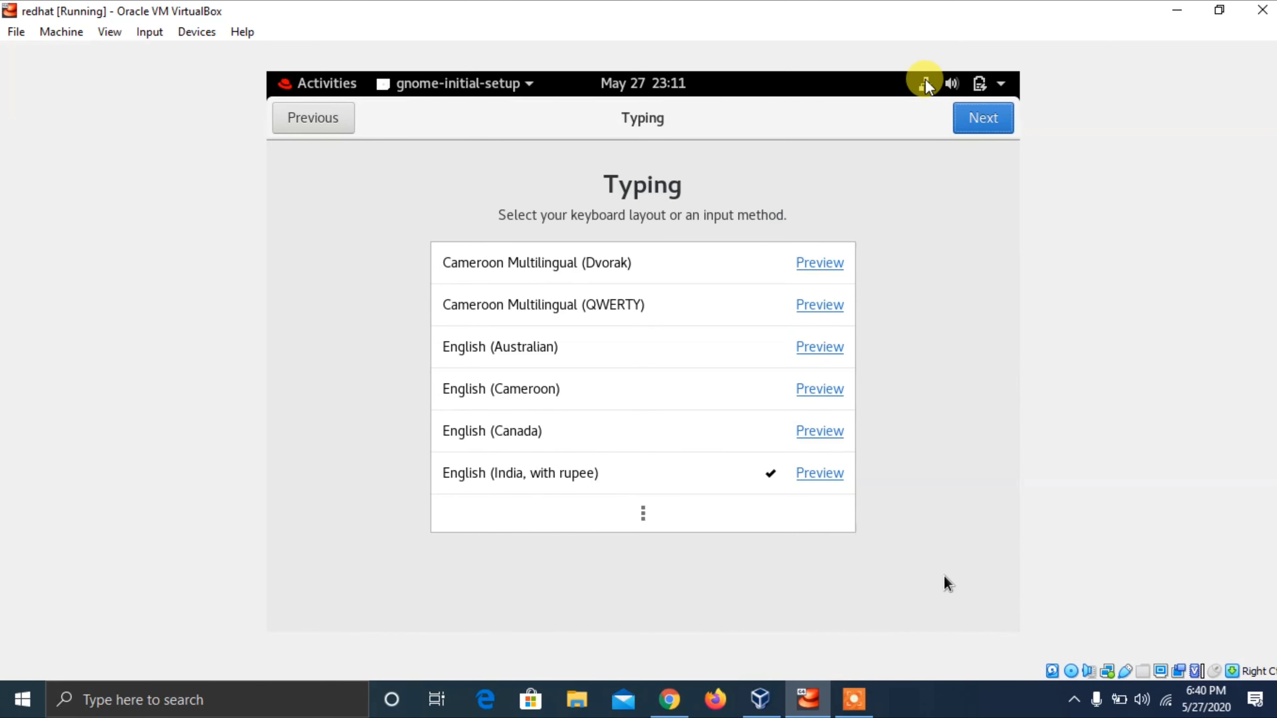
pyautogui.press('Return')
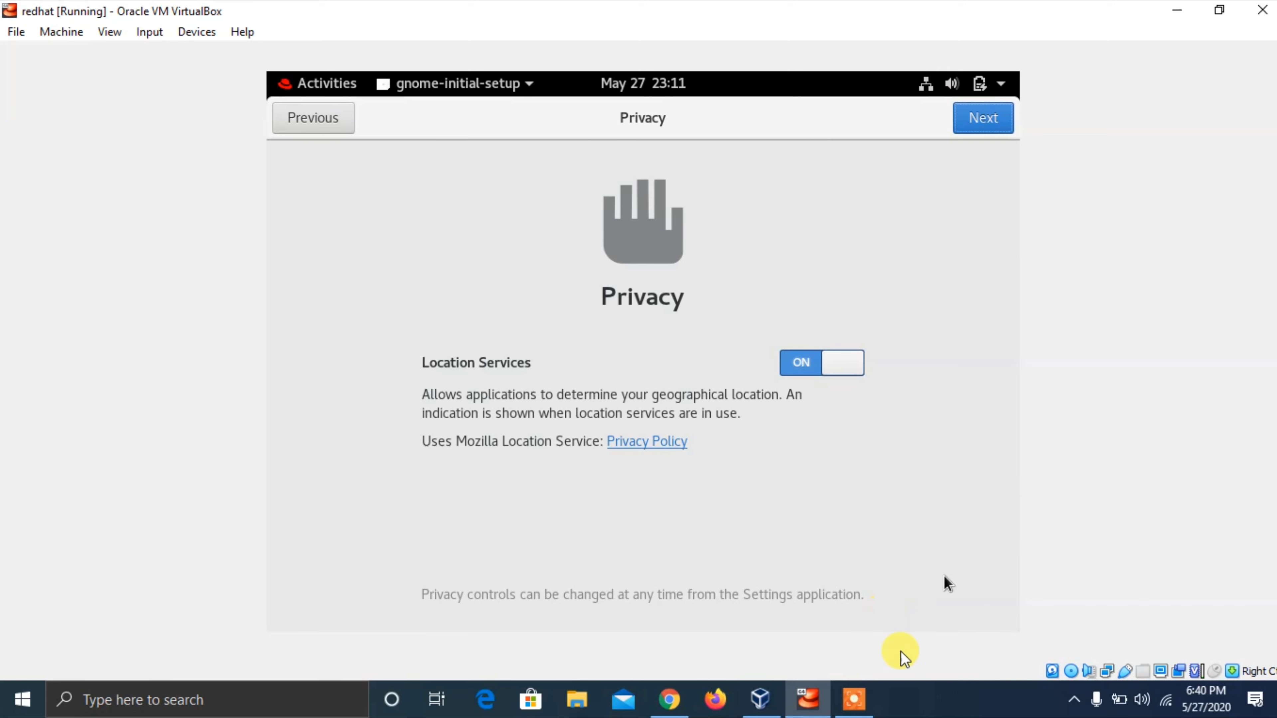
# - Keep location services on, skip online accounts, and start using Red Hat Enterprise Linux
pyautogui.moveTo(930, 710); pyautogui.dragTo(974, 57)
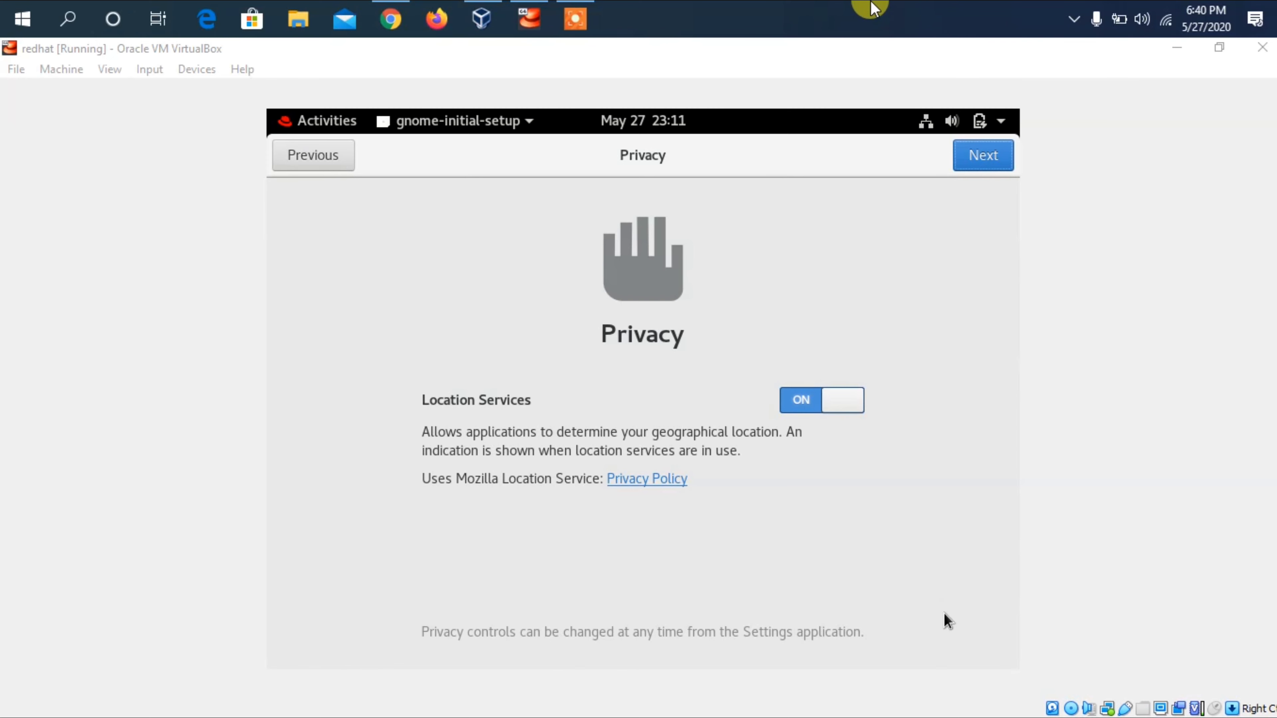
pyautogui.moveTo(870, 9); pyautogui.dragTo(912, 699)
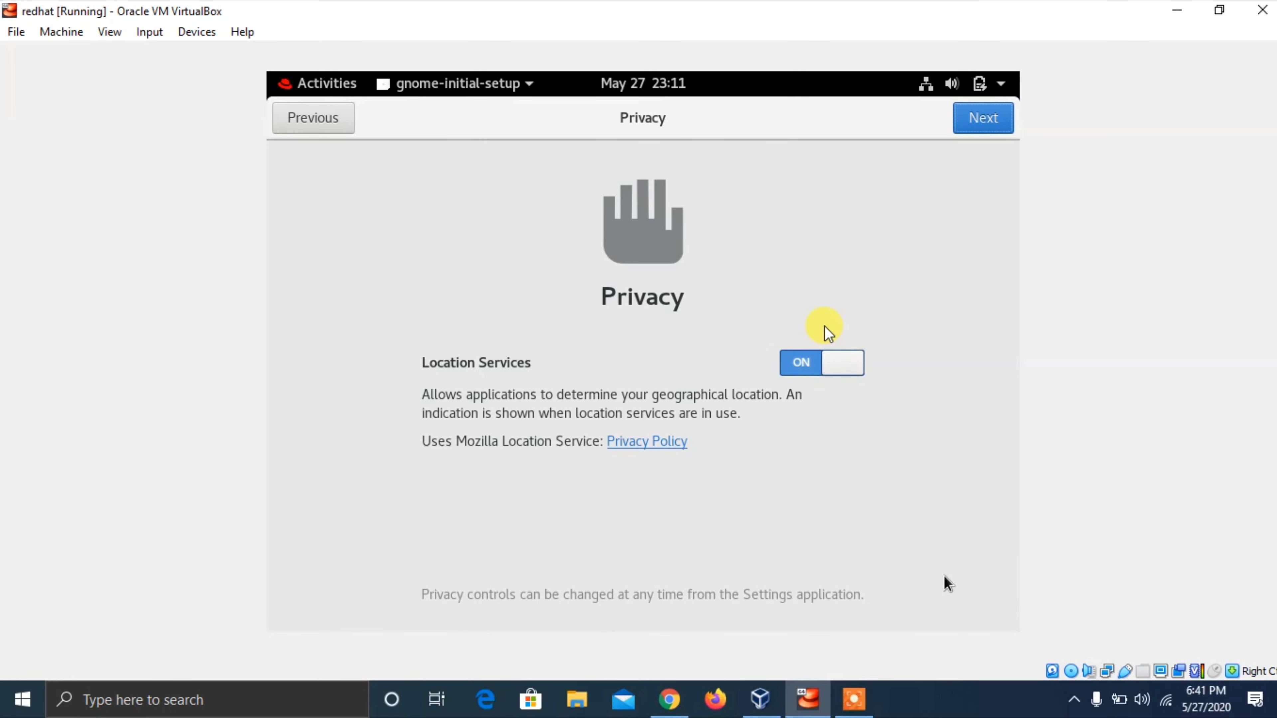
pyautogui.press('Return')
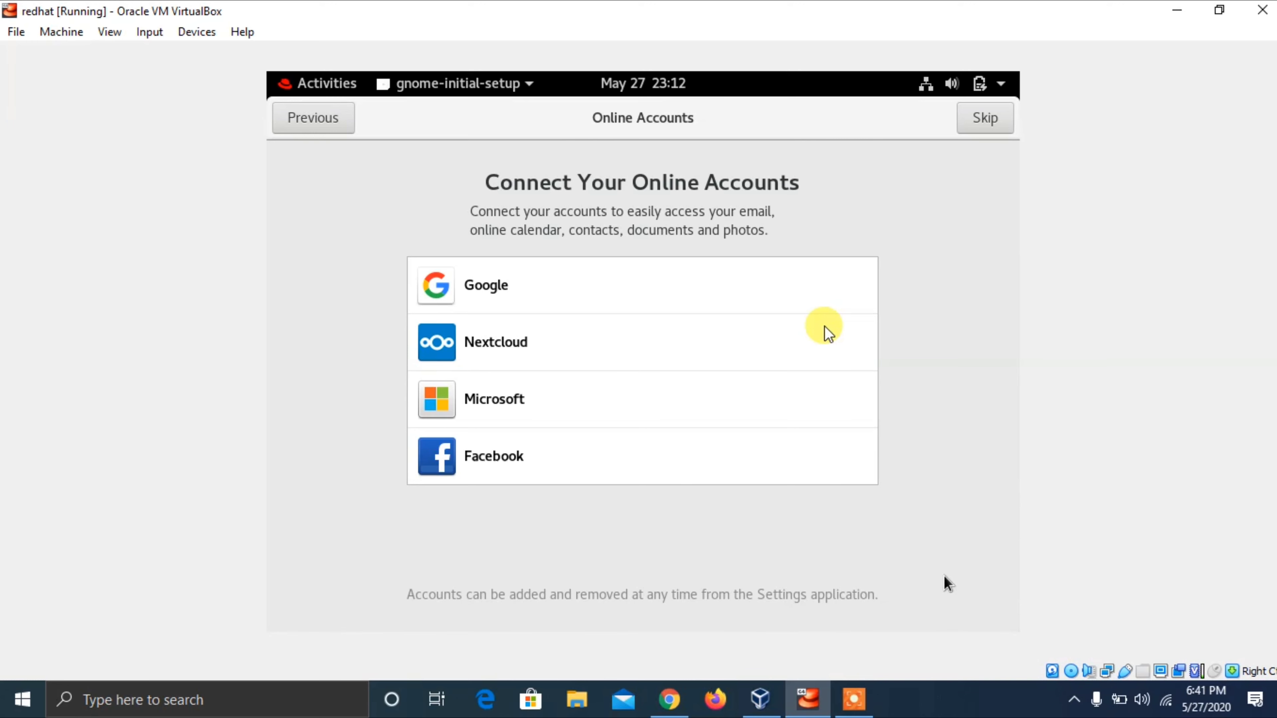
pyautogui.press('Return')
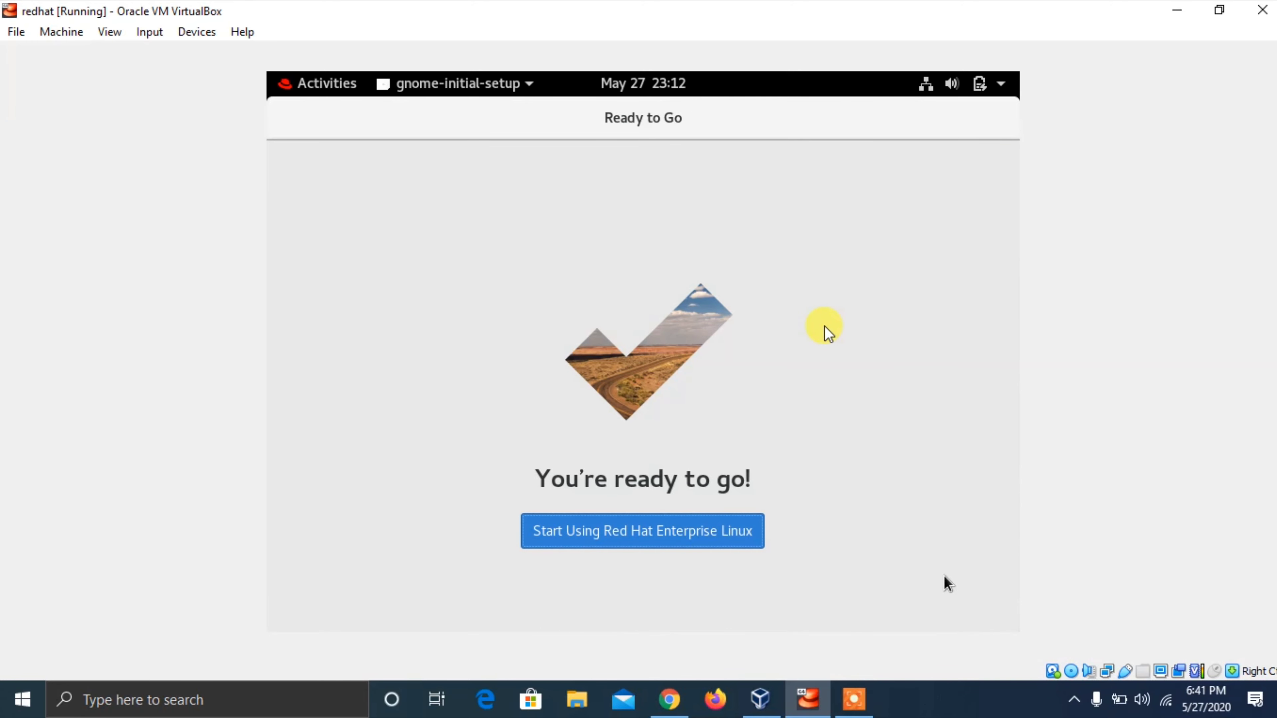
pyautogui.press('Return')
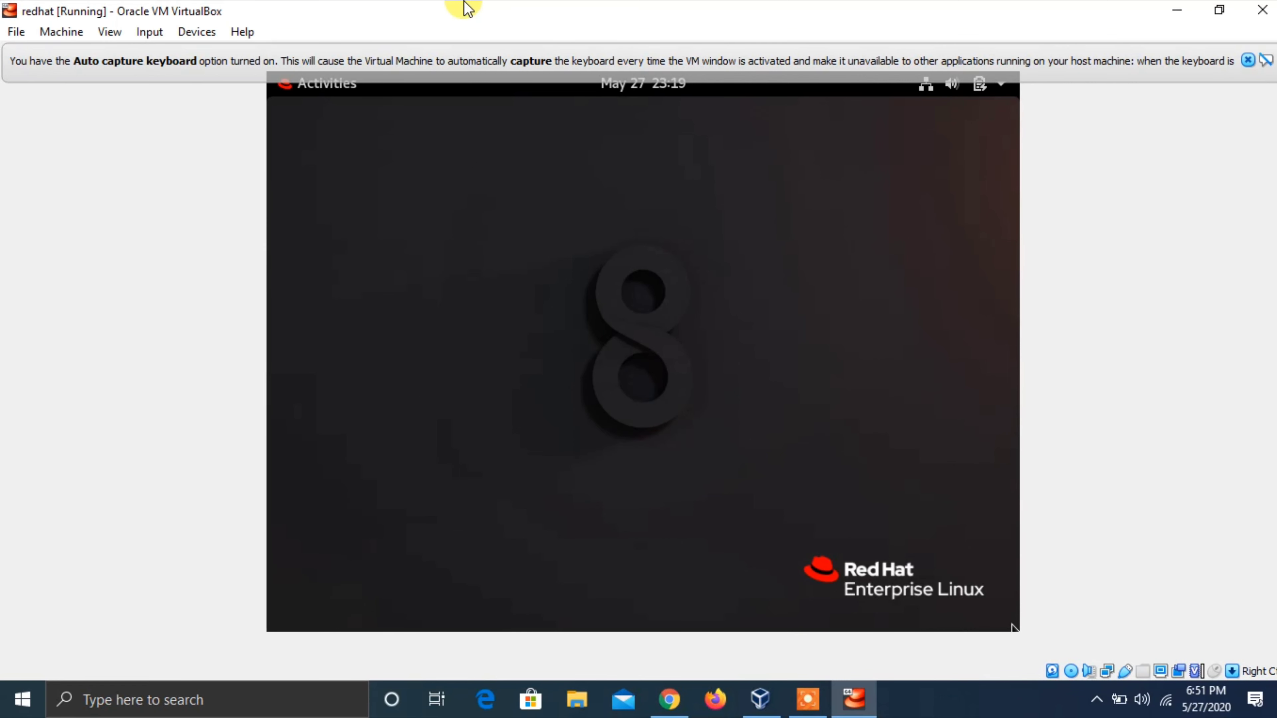
# - Search Activities for 'terminal' and launch Terminal
pyautogui.click(467, 8)
pyautogui.press('super')
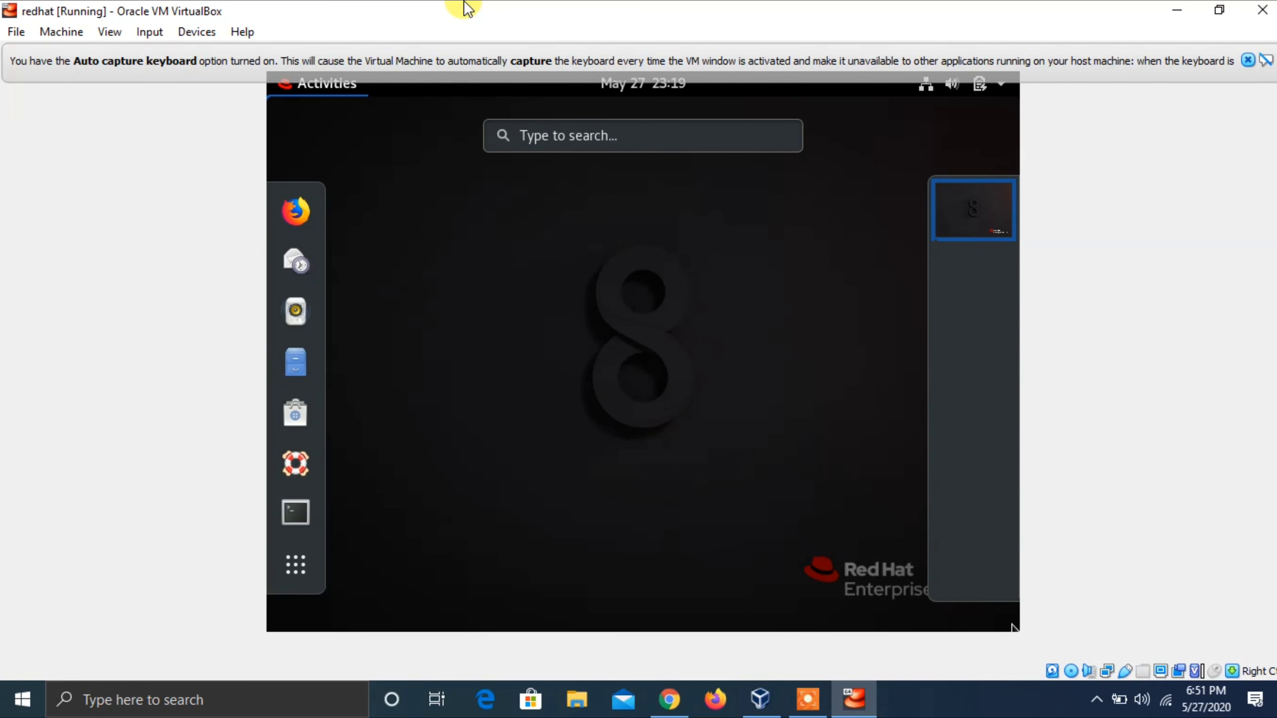
pyautogui.write('te')
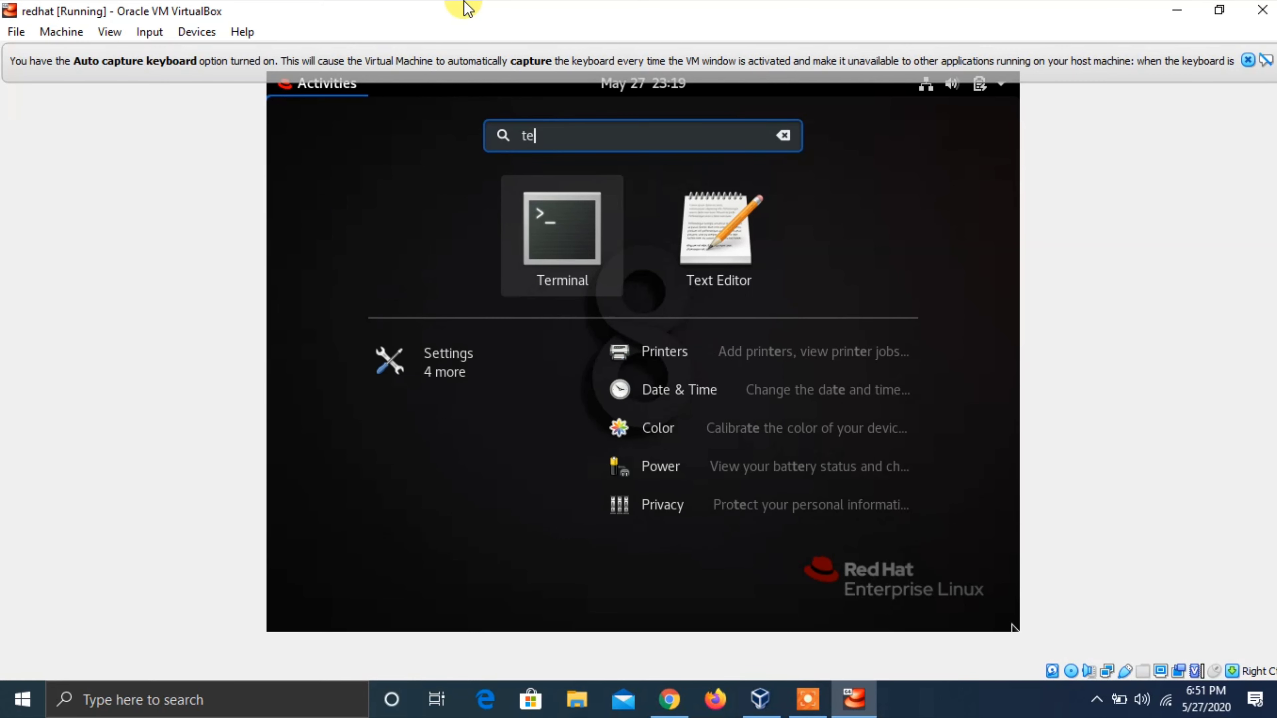
pyautogui.write('rmila')
pyautogui.press('BackSpace')
pyautogui.press('BackSpace')
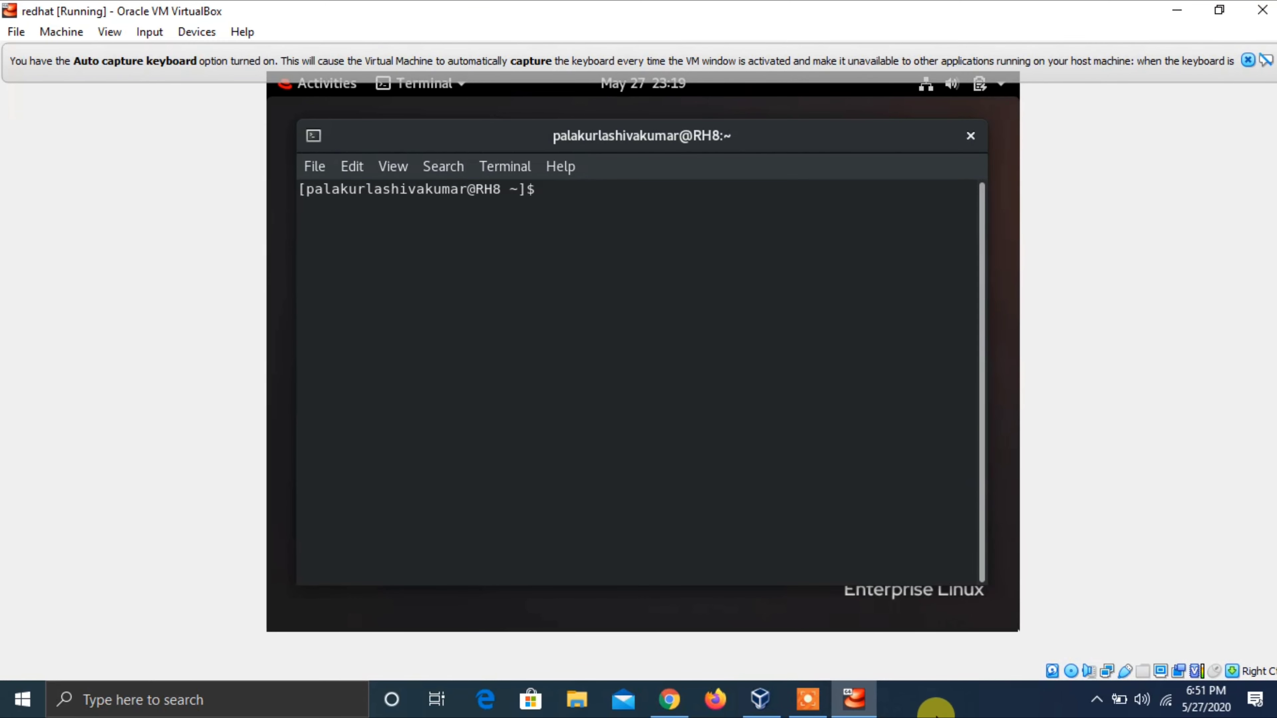
pyautogui.click(937, 696)
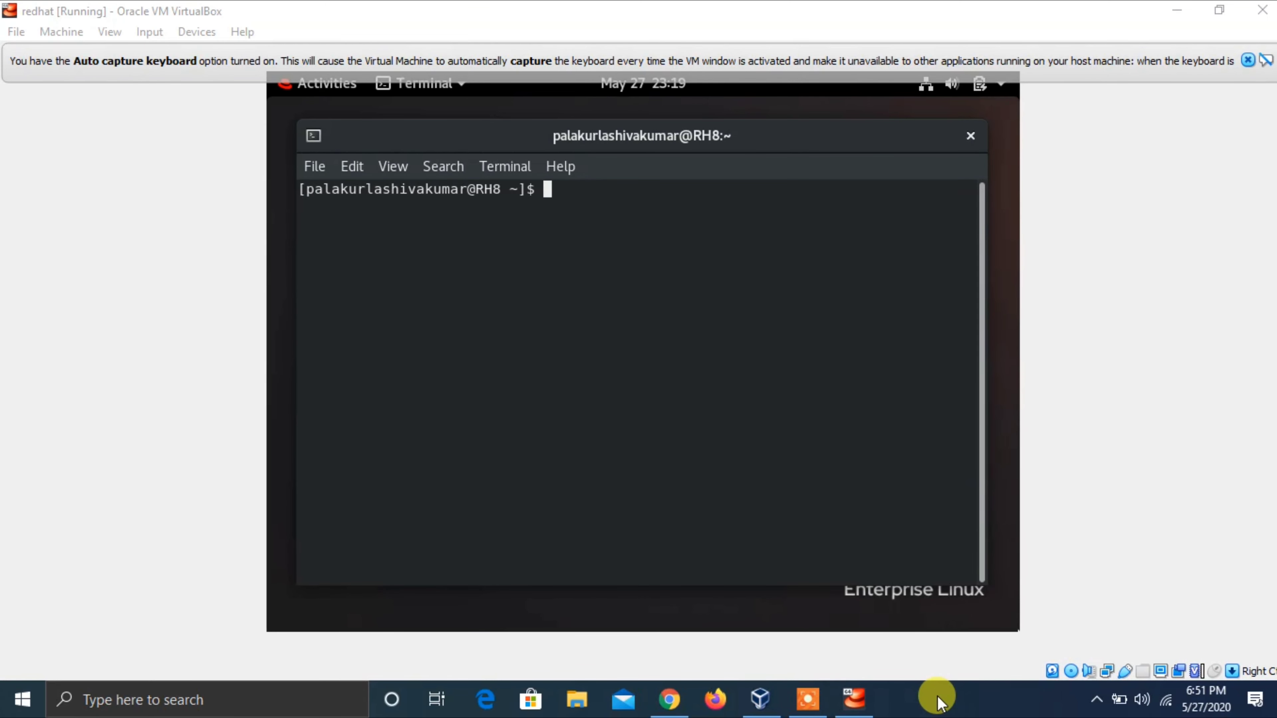
# - Run sudo yum update in the terminal
pyautogui.click(913, 8)
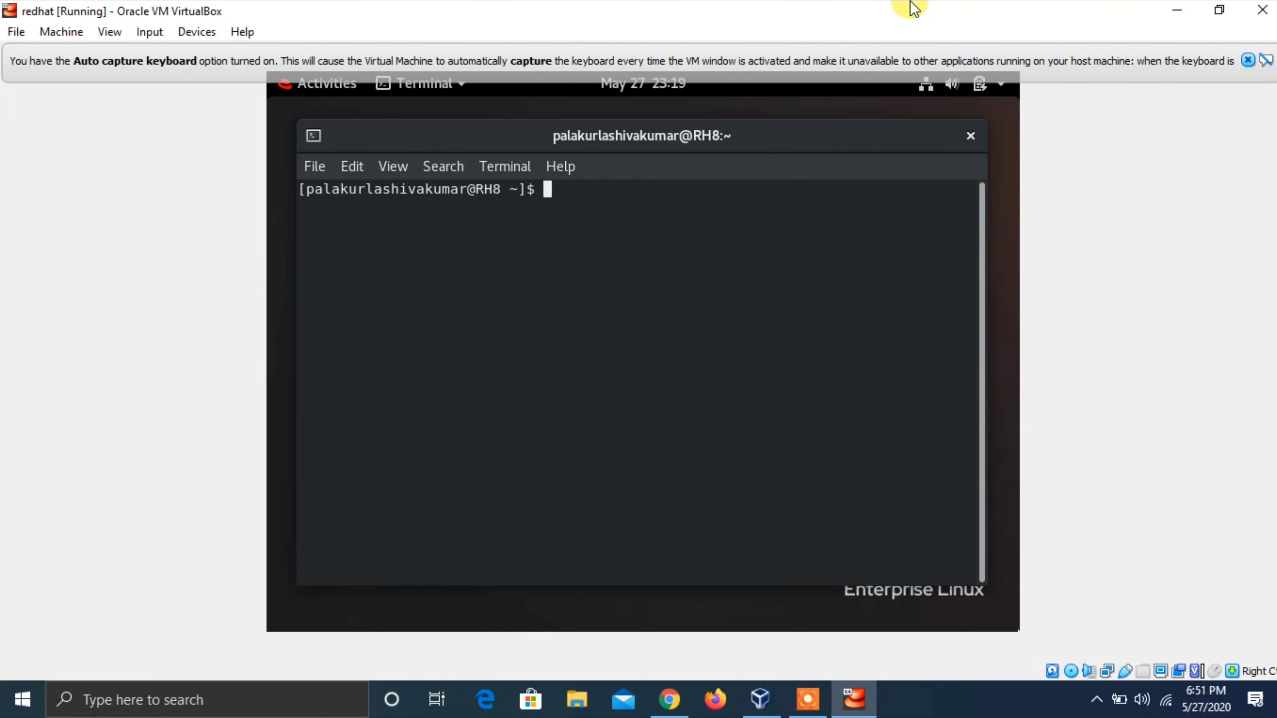
pyautogui.write('sudo yum update')
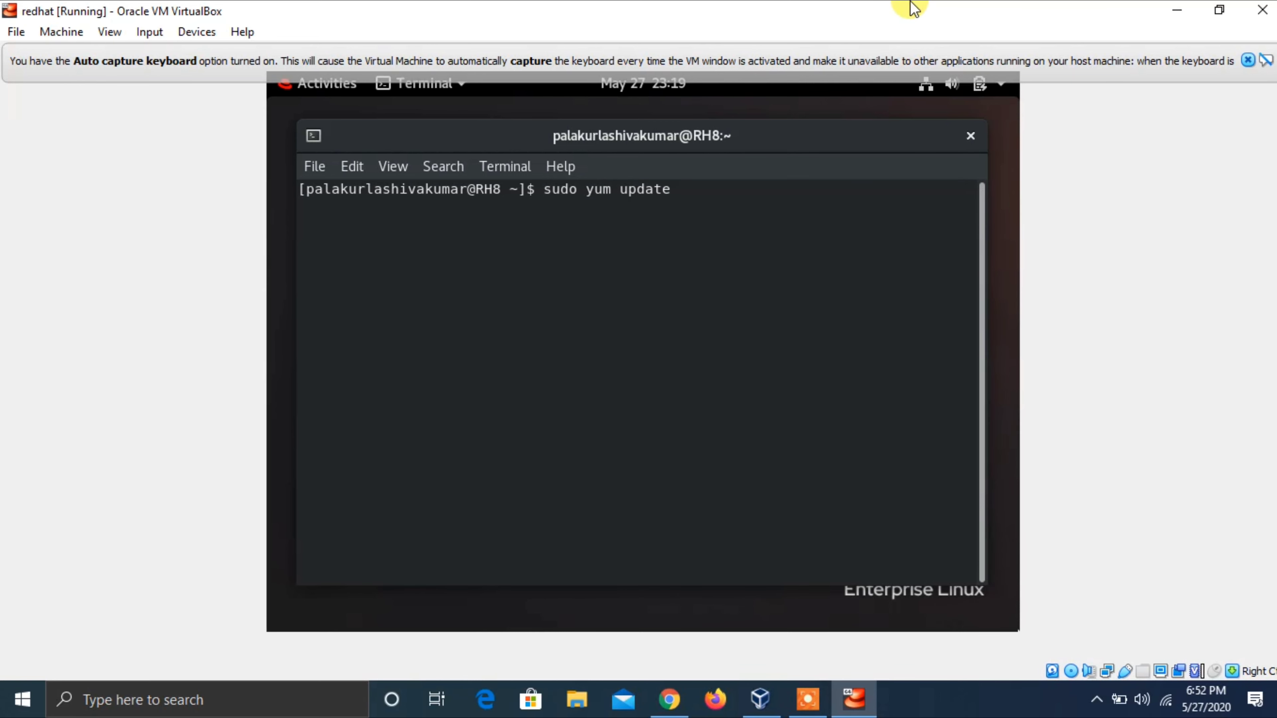
pyautogui.press('Return')
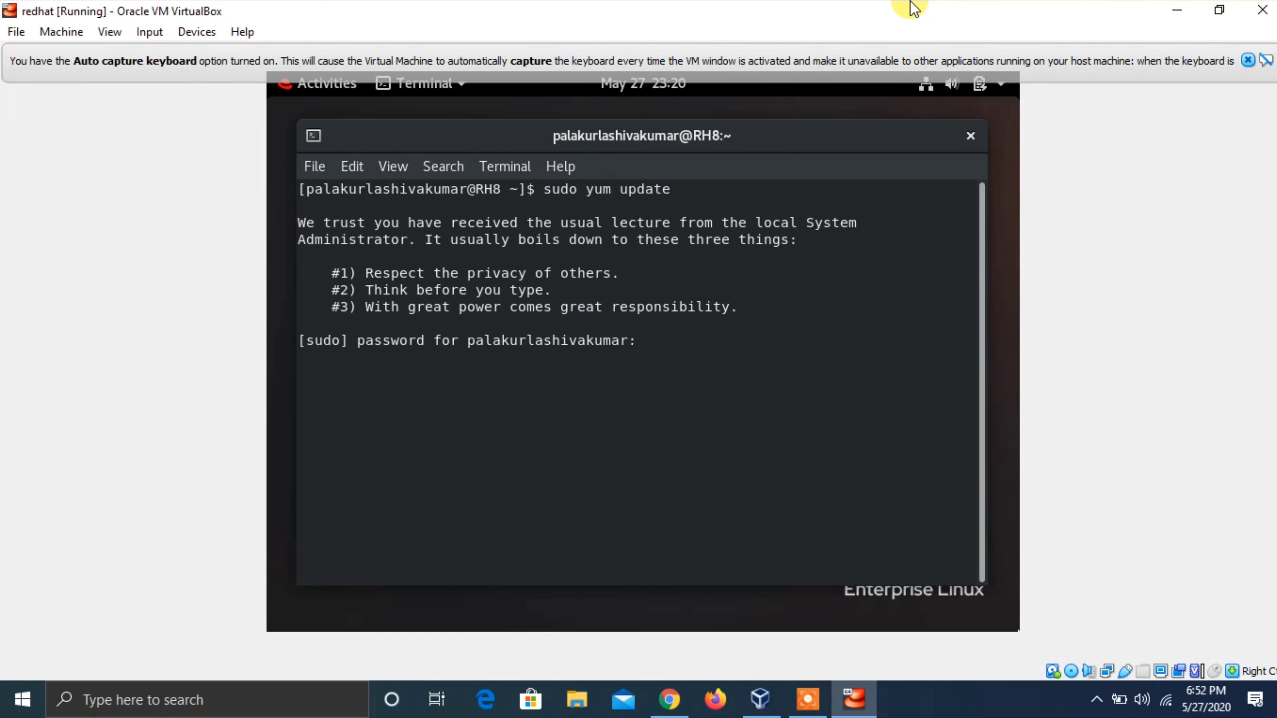